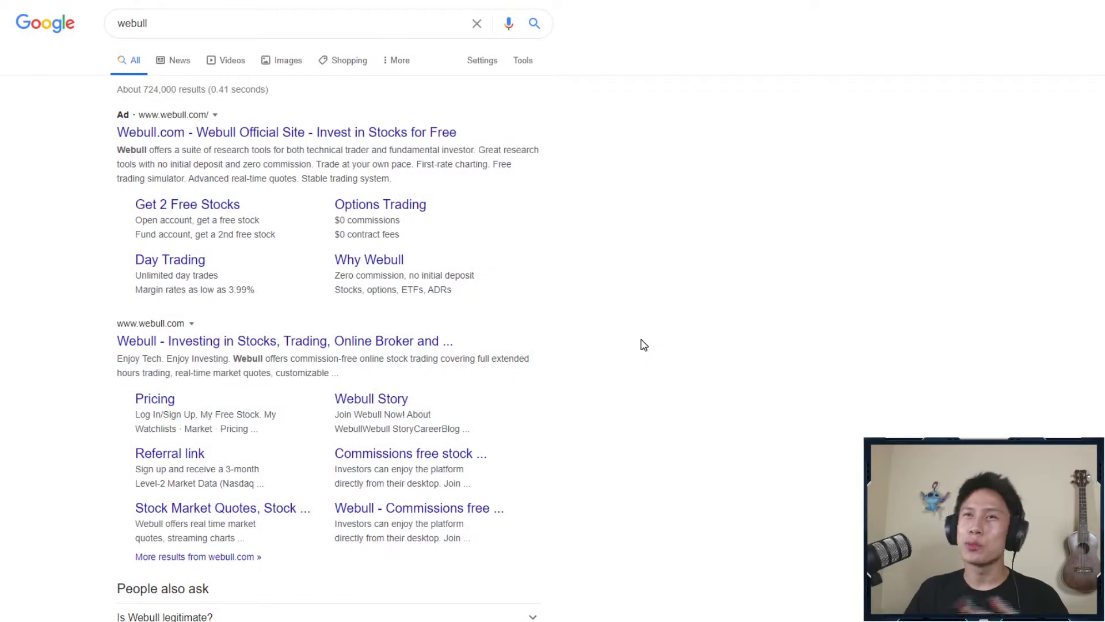
- Open webull.com from the Google results and go to its desktop Download page
click(365, 338)
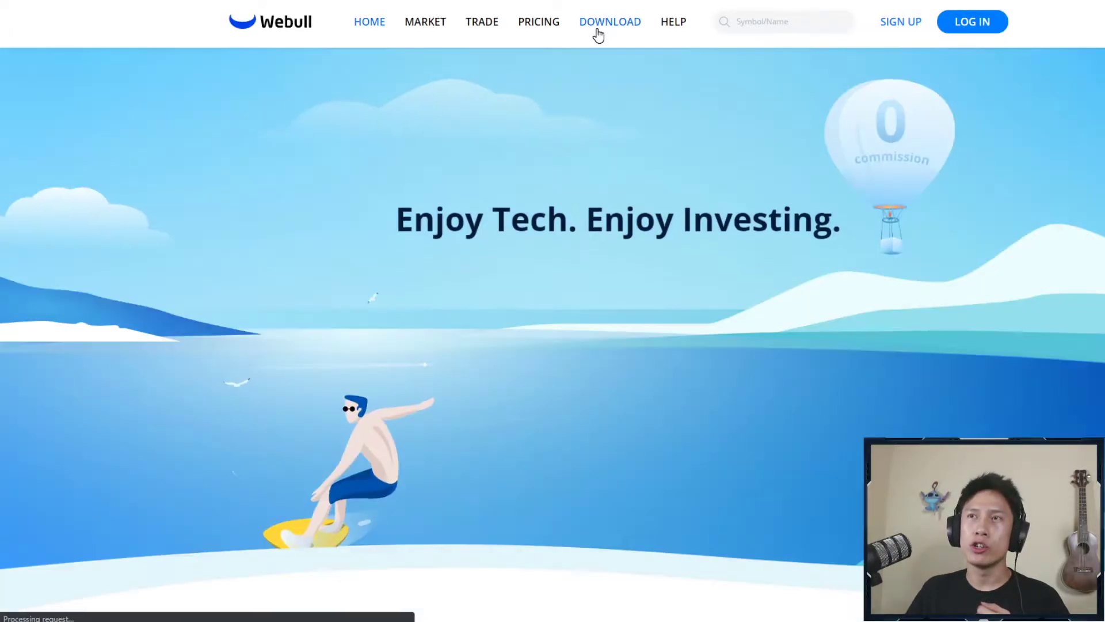
click(602, 25)
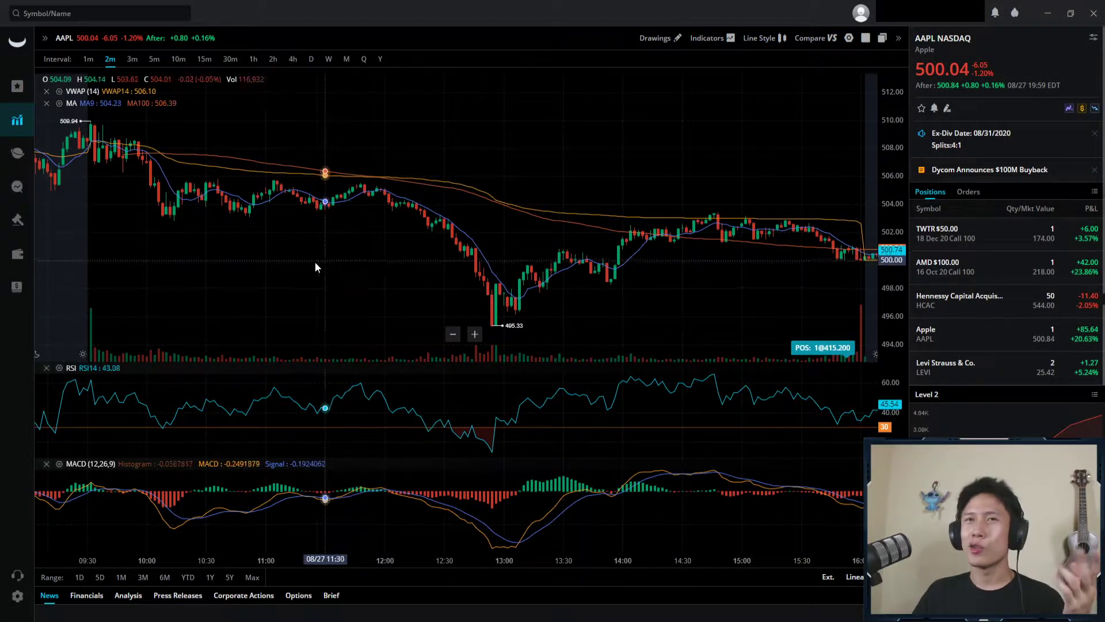
- In Settings, preview the light Theme Color, then switch back to the dark theme
click(17, 596)
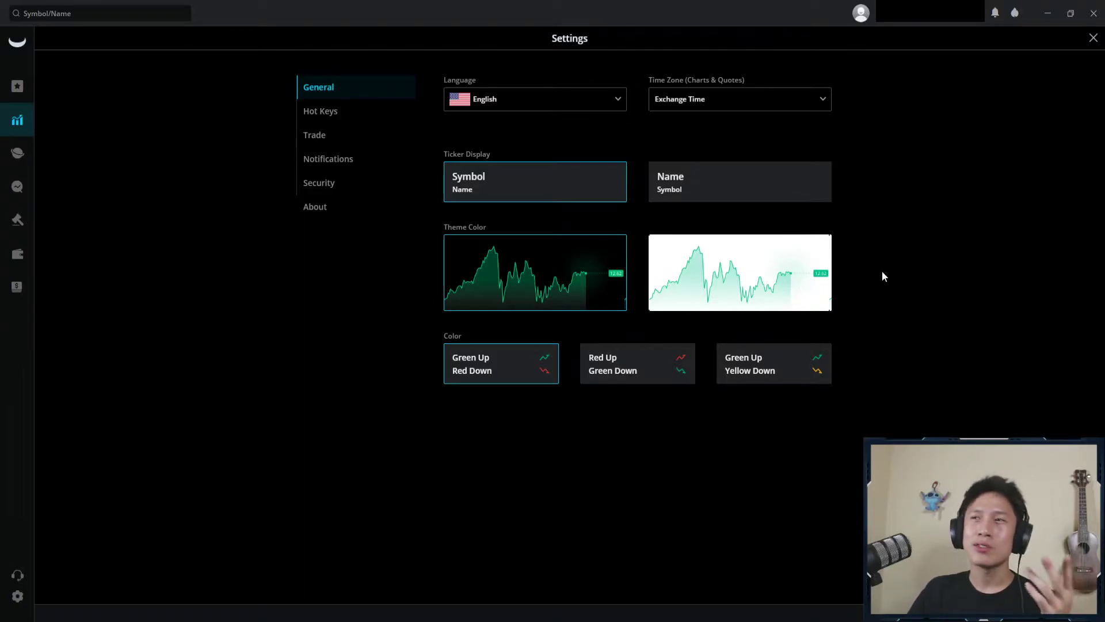
click(797, 287)
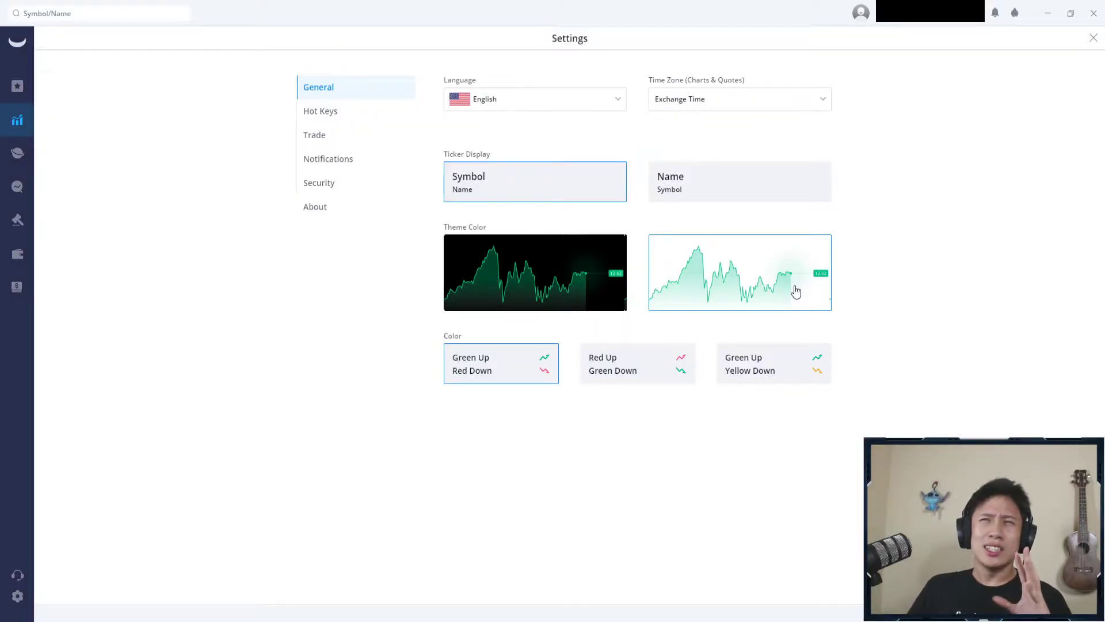
click(538, 291)
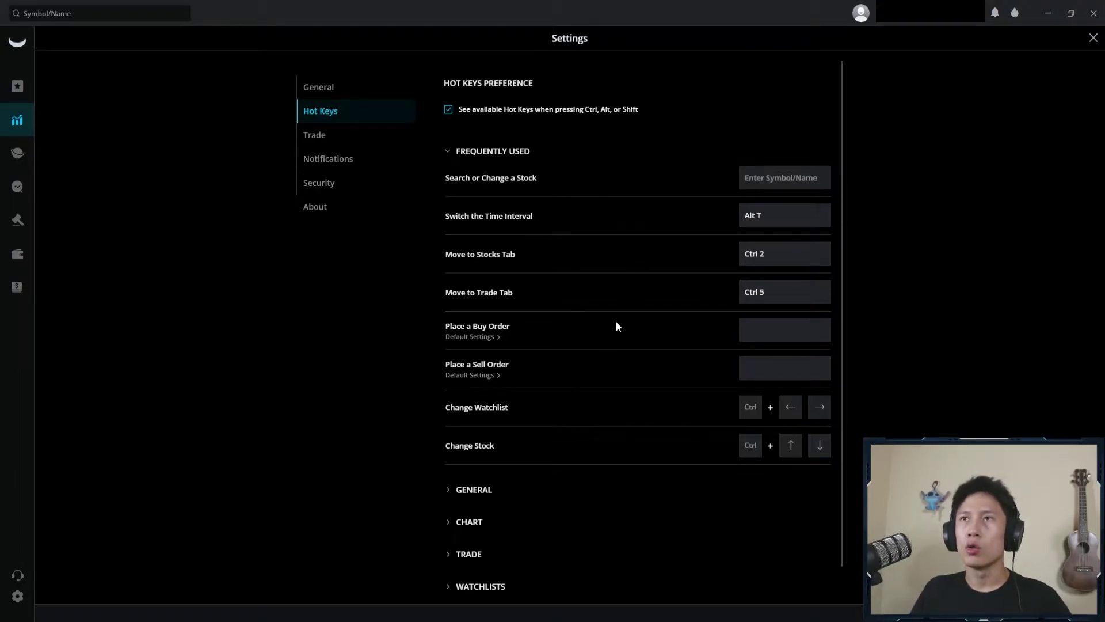
- In Trade settings, enable a default Stop-Loss Order at 10% and a Take-Profit Order at 10%
scroll(615, 345, down, 2)
scroll(604, 409, up, 2)
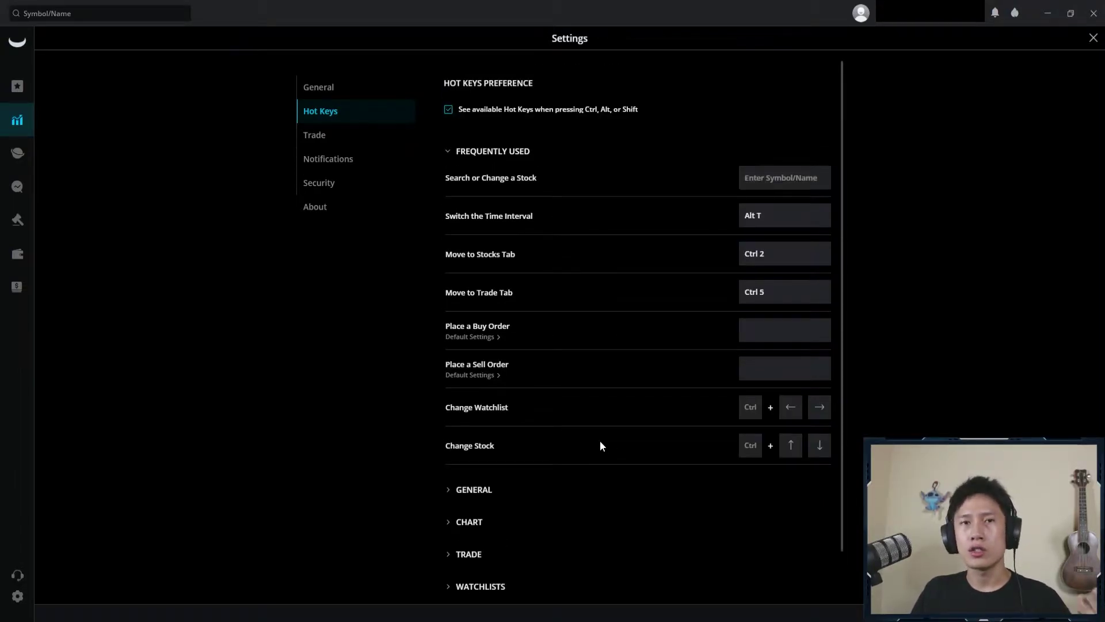
click(471, 336)
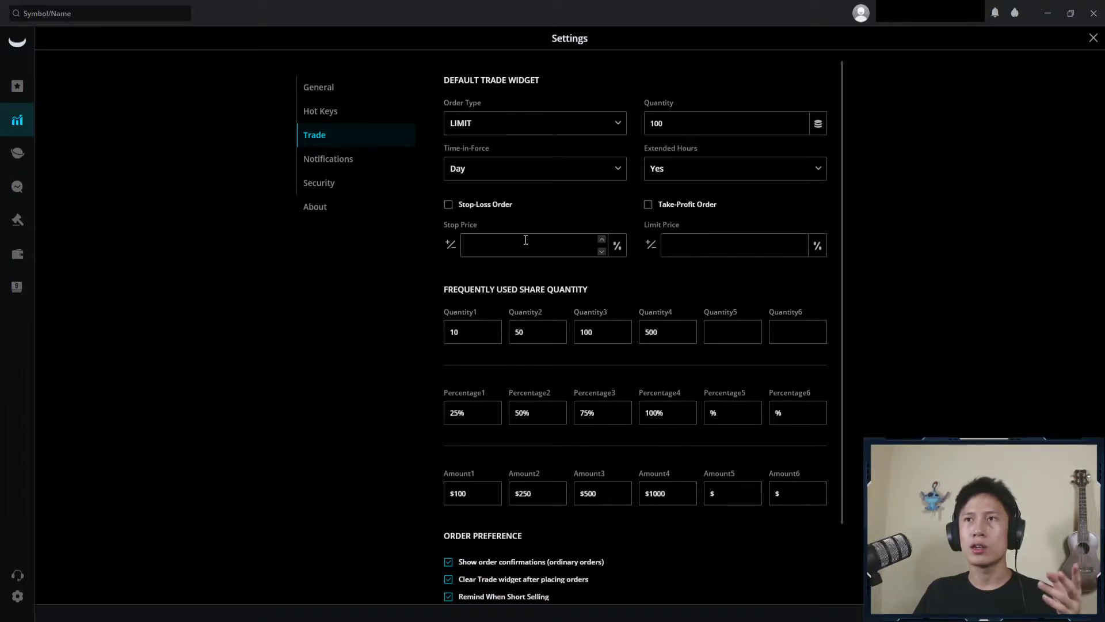
click(602, 241)
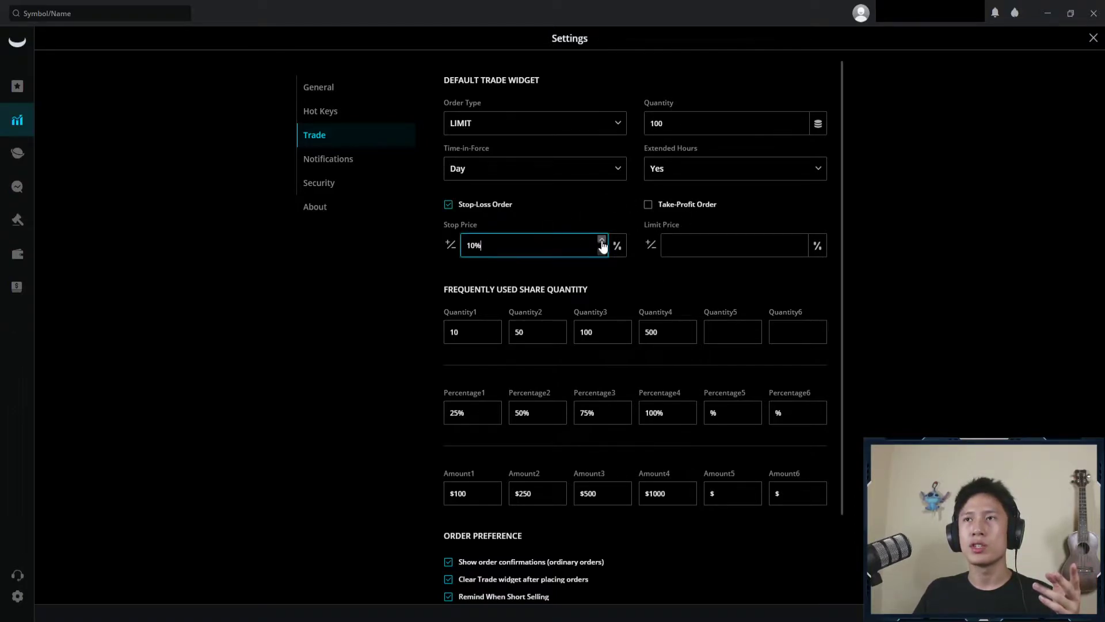
click(668, 248)
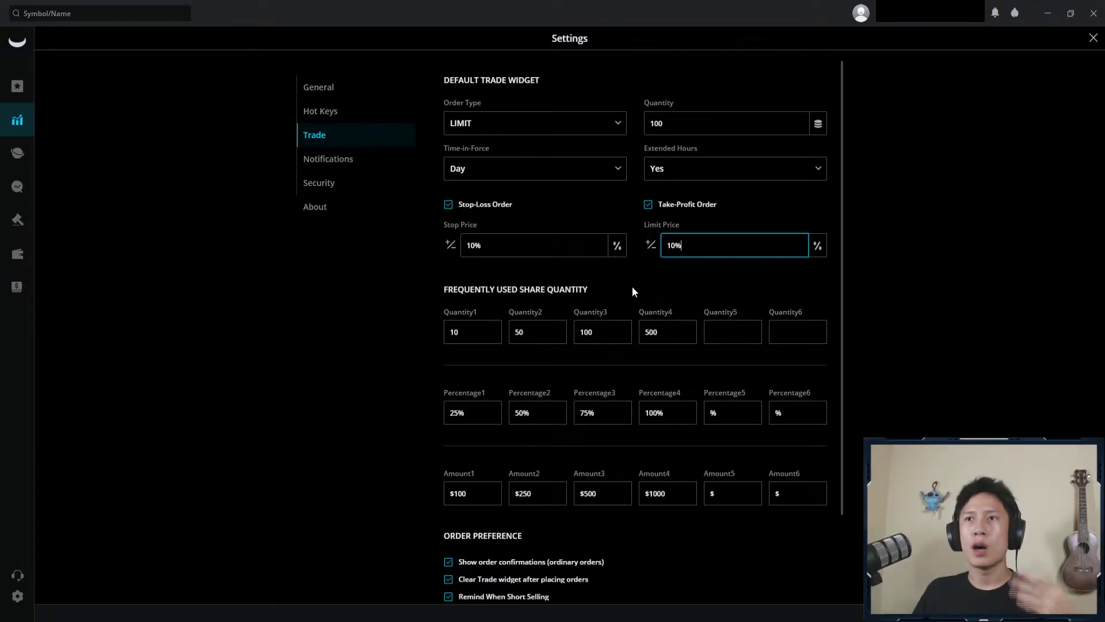
scroll(639, 288, down, 2)
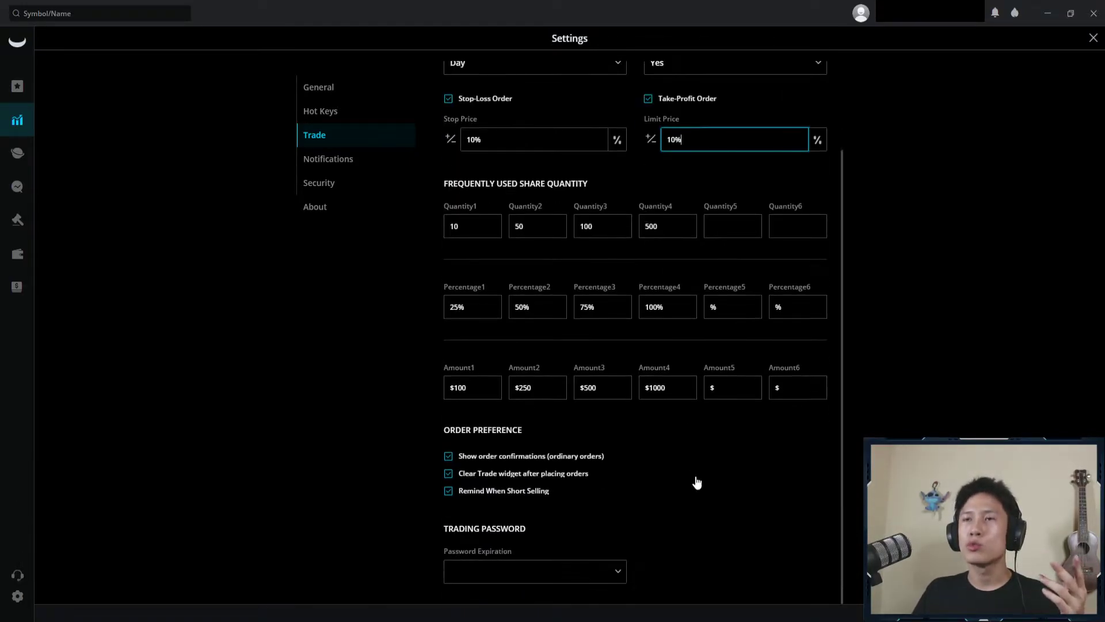
scroll(696, 495, up, 2)
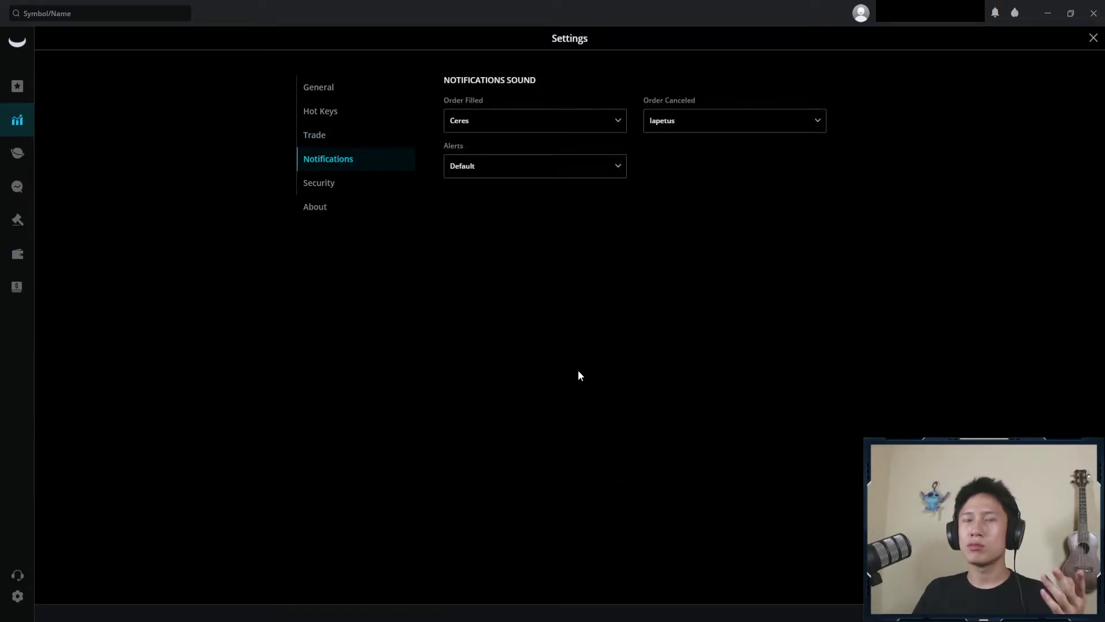
- Try Ariel, Birdsong and Carme as the Order Filled sound, then set it back to Ceres
click(618, 125)
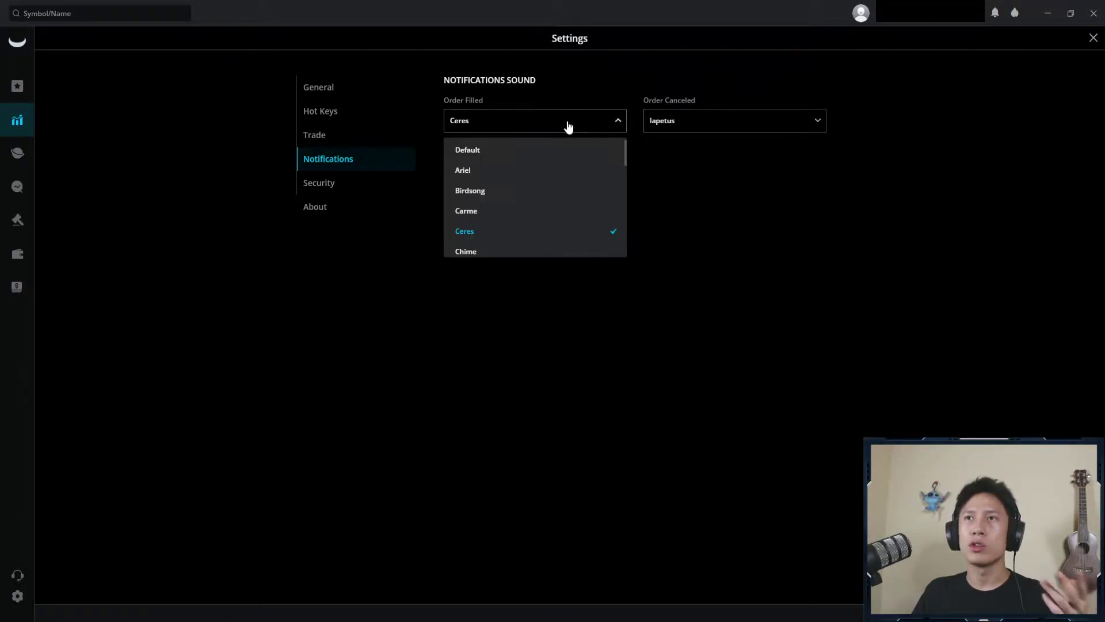
click(476, 174)
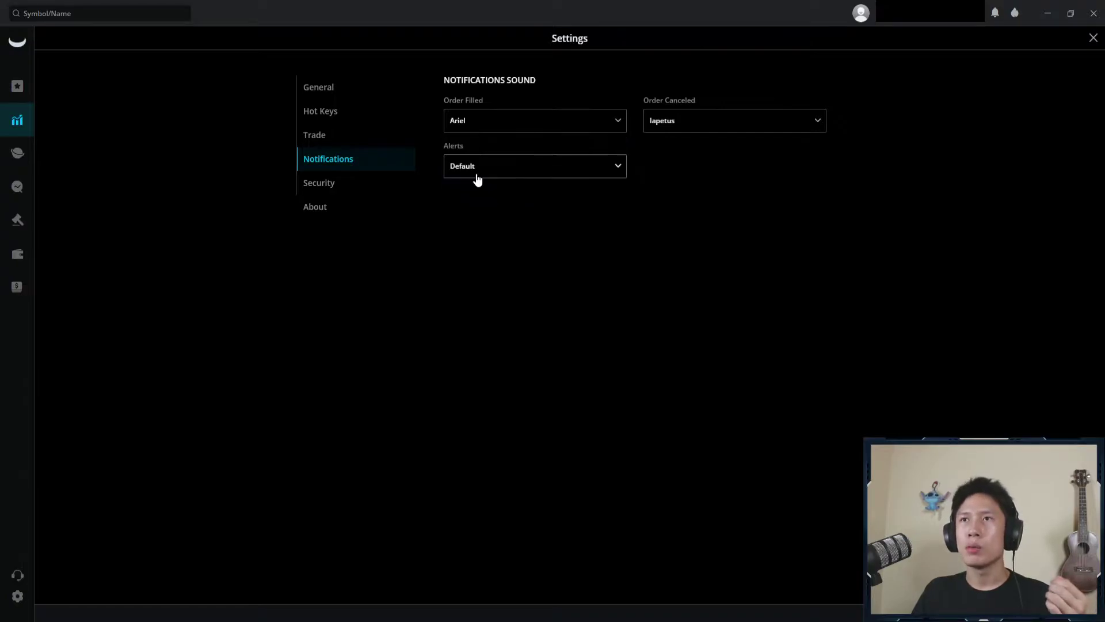
click(522, 126)
click(492, 190)
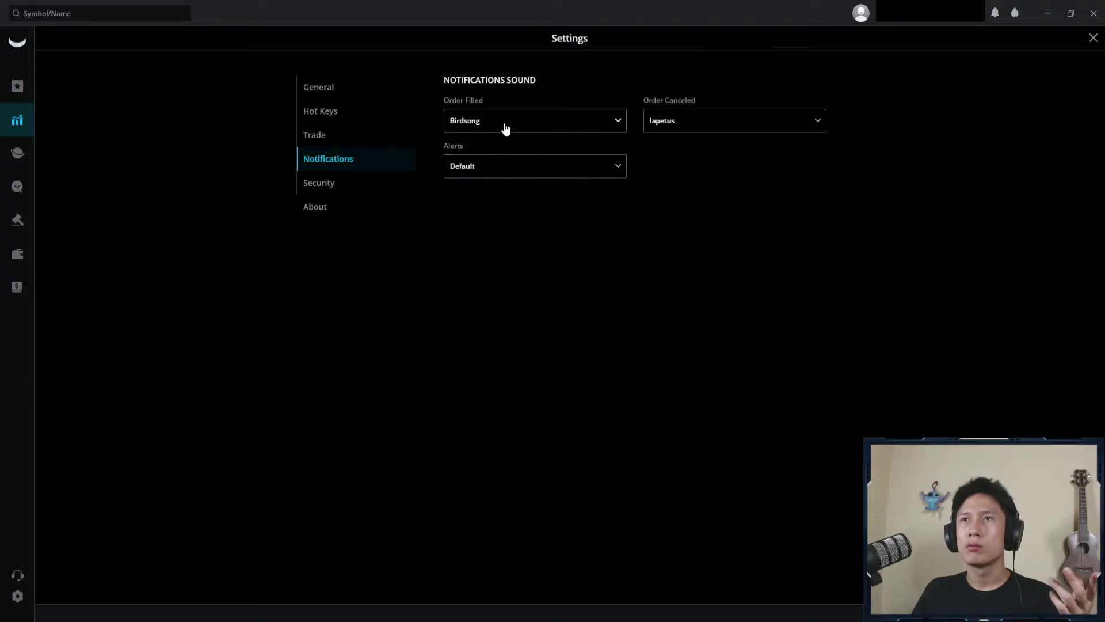
click(503, 126)
click(496, 210)
click(519, 126)
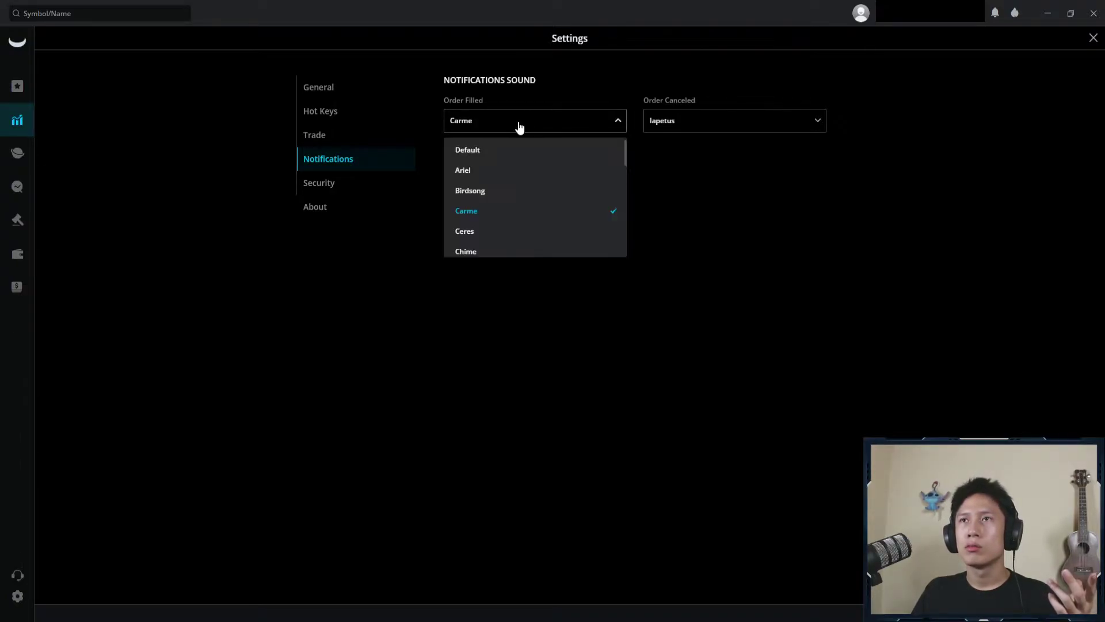
click(482, 231)
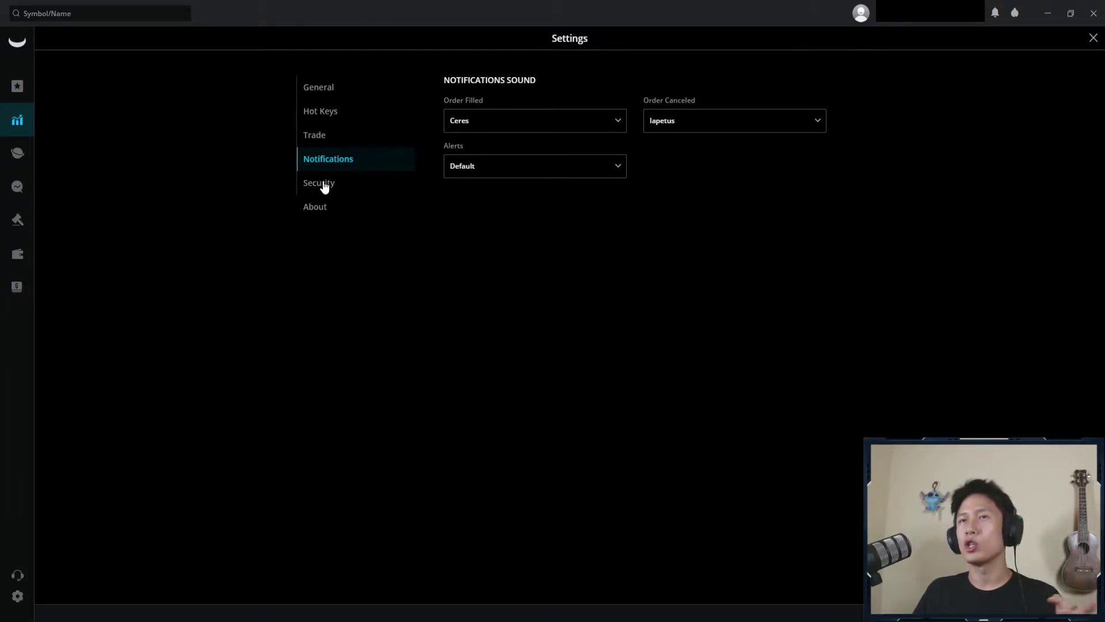
- Open About and check for updates, confirming version 3.18.30 is the latest
click(327, 211)
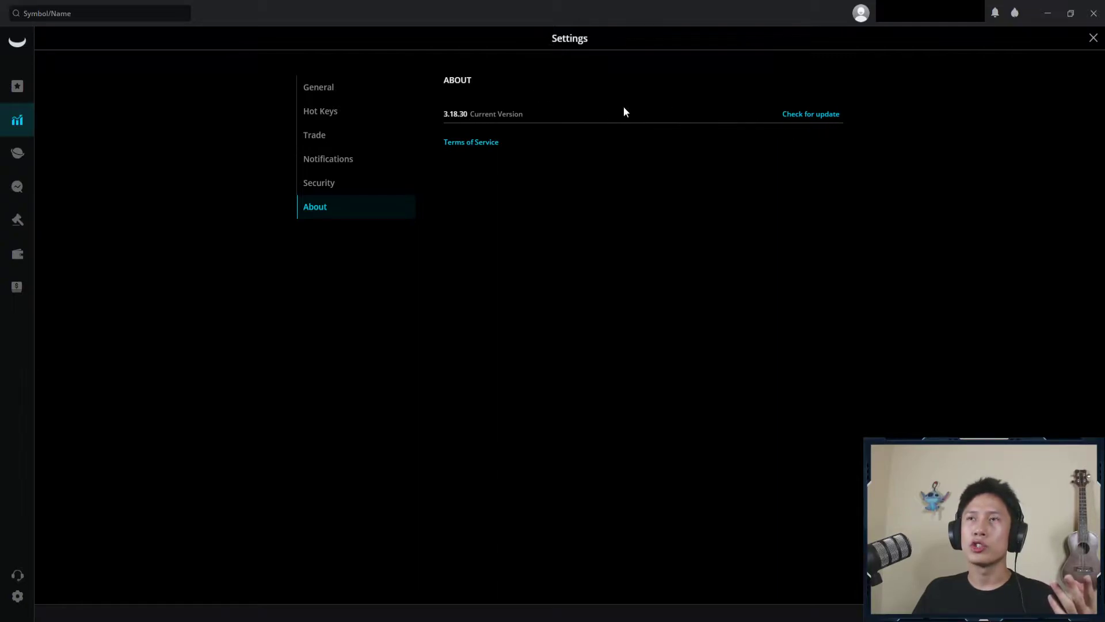
click(807, 114)
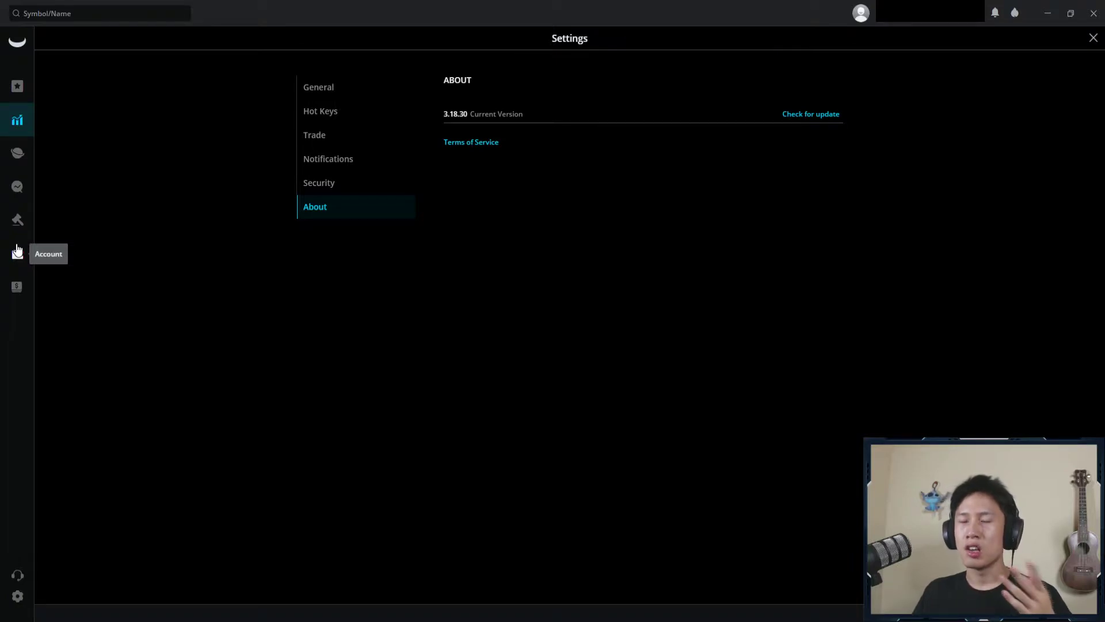
- Open the Markets dashboard, scroll through it and reveal more Hot Industries cards
click(17, 152)
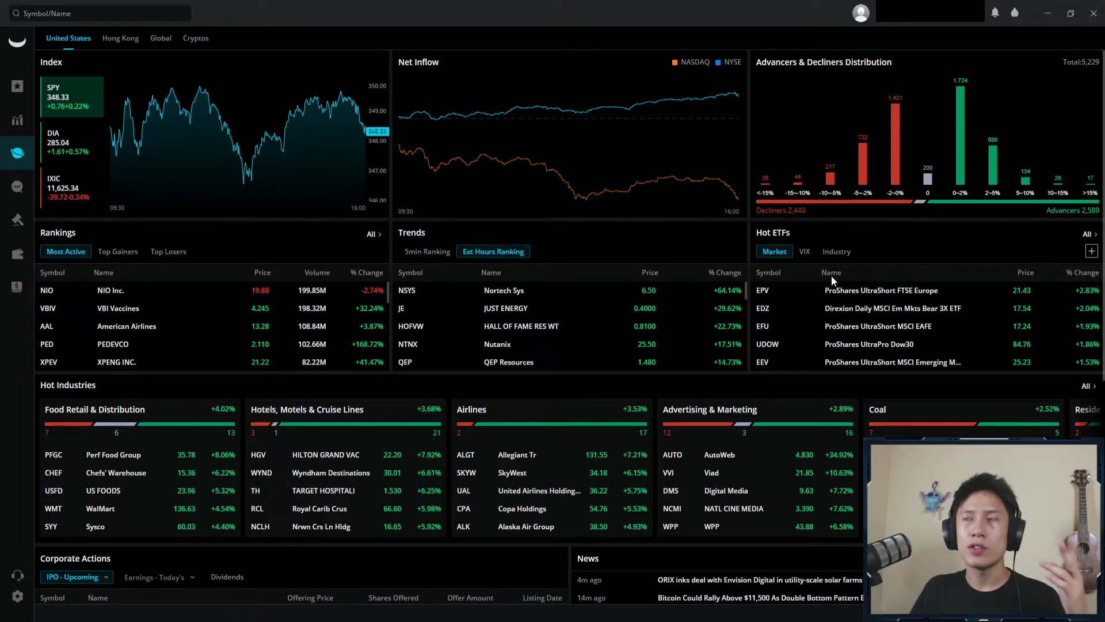
scroll(935, 412, down, 8)
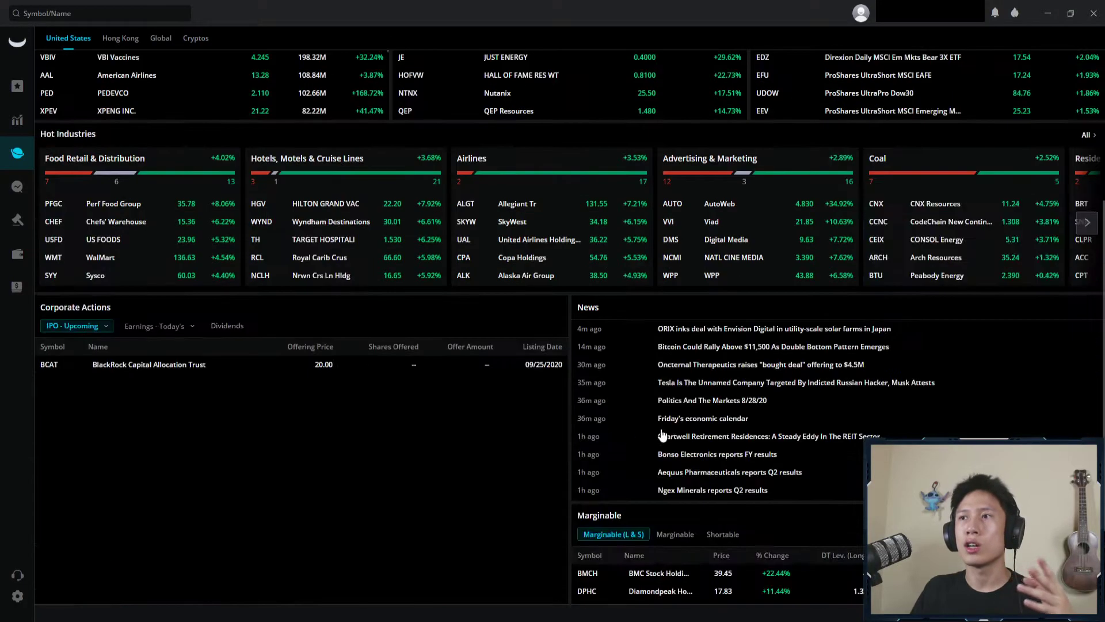
scroll(935, 412, up, 7)
click(1087, 434)
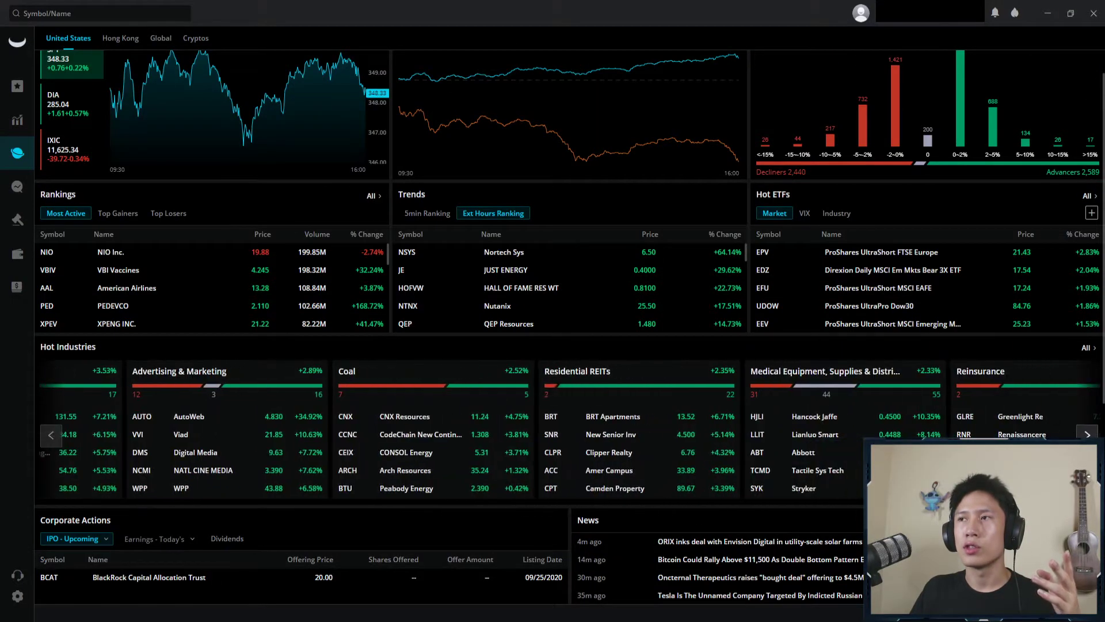
scroll(461, 424, up, 1)
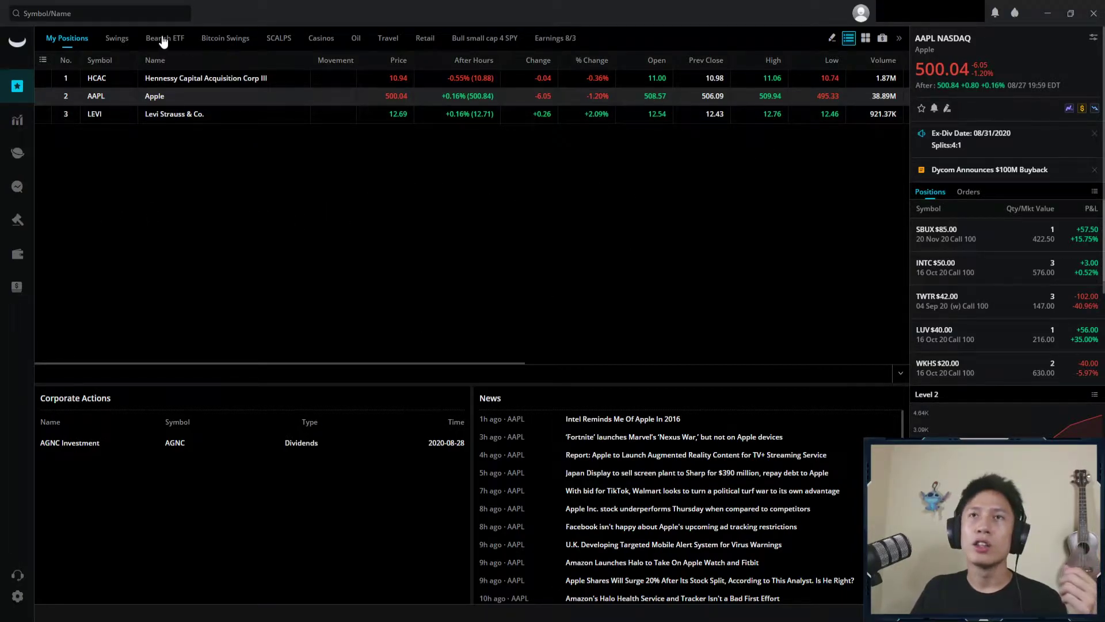
- Browse the Swings, Bearish ETF, Bitcoin Swings, Casinos, Bull small cap 4 SPY and Retail watchlists, returning to My Positions
click(121, 39)
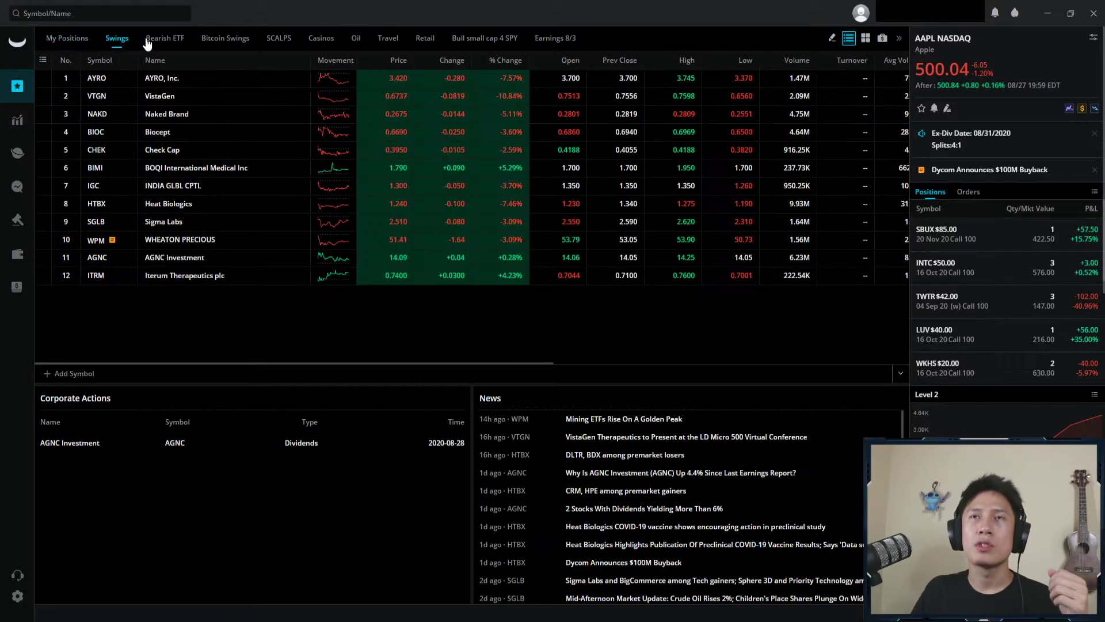
click(167, 39)
click(220, 39)
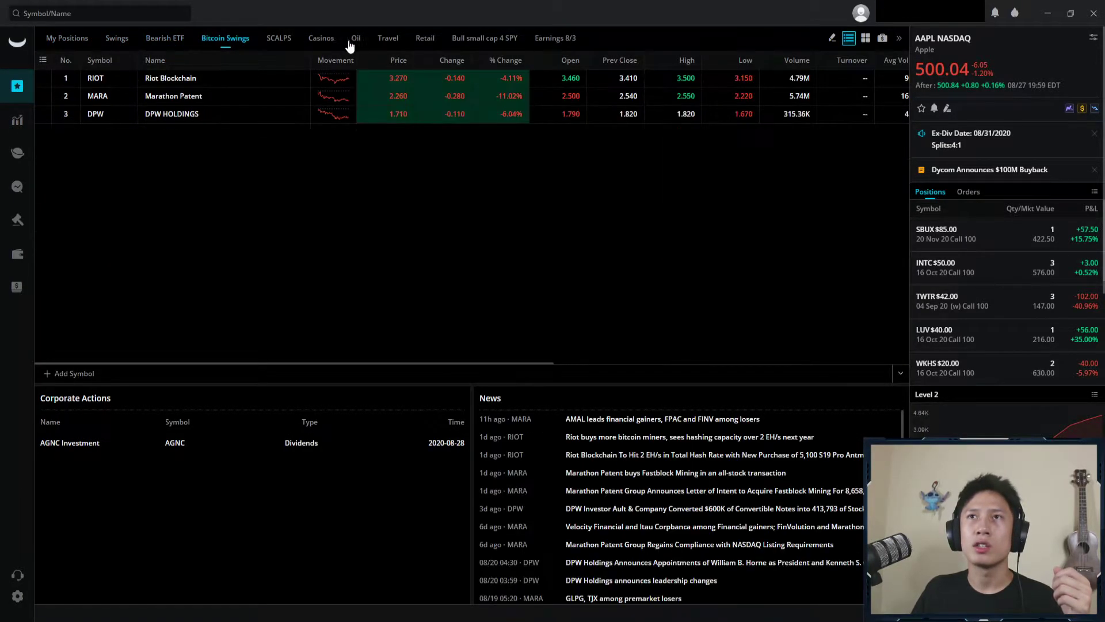
click(320, 41)
click(454, 40)
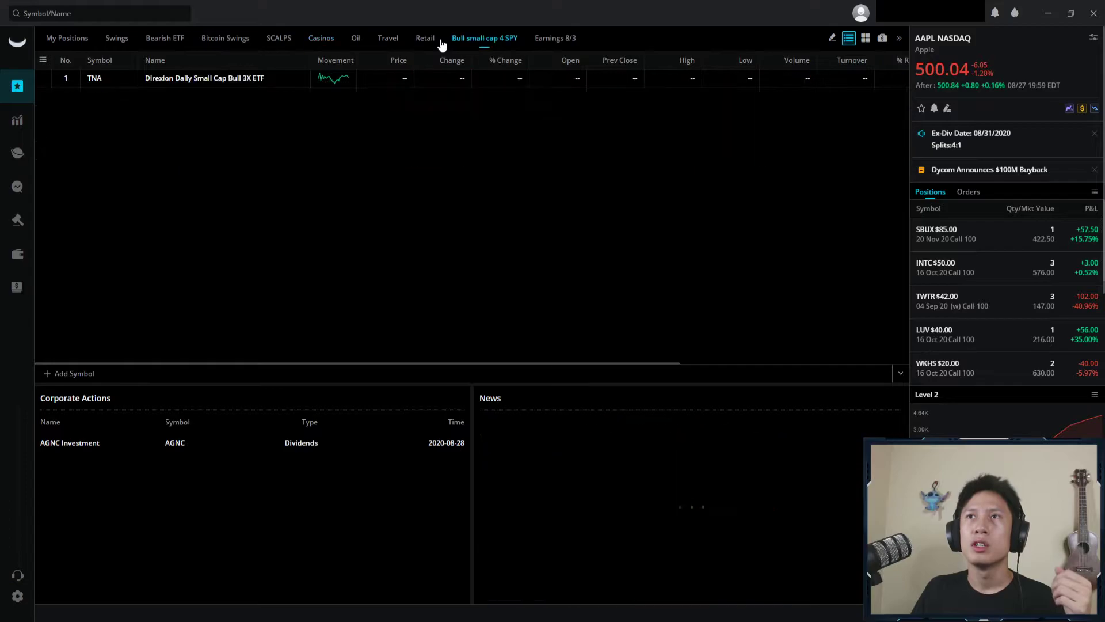
click(418, 42)
click(80, 39)
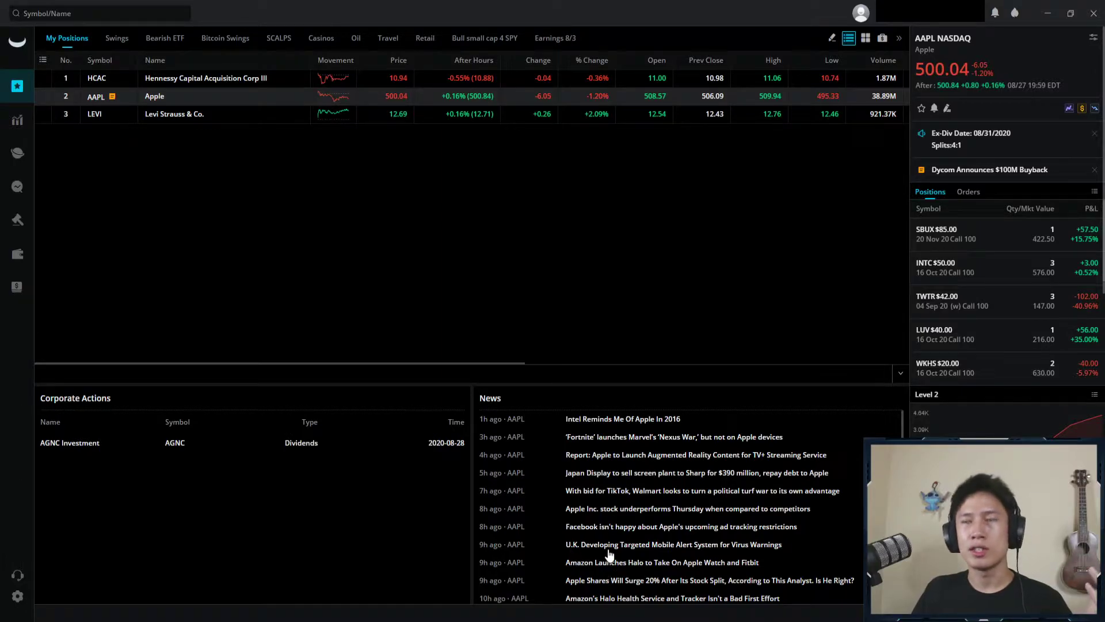
scroll(678, 481, down, 10)
scroll(682, 544, up, 10)
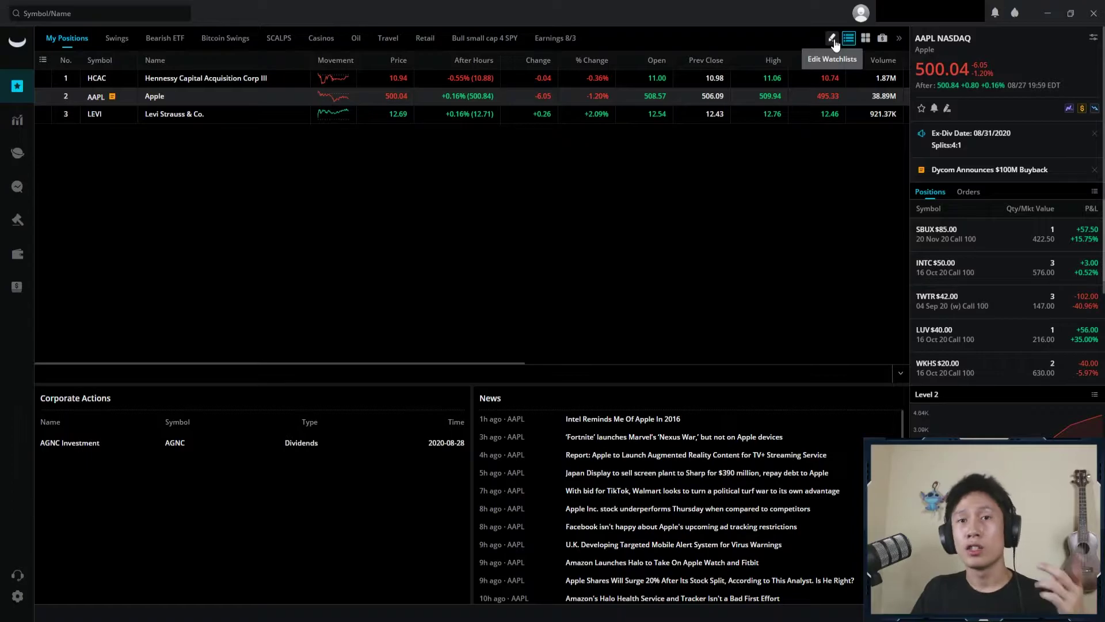
- In the watchlist editor, cancel adding a new watchlist and close the editor from the Casinos entry
click(832, 39)
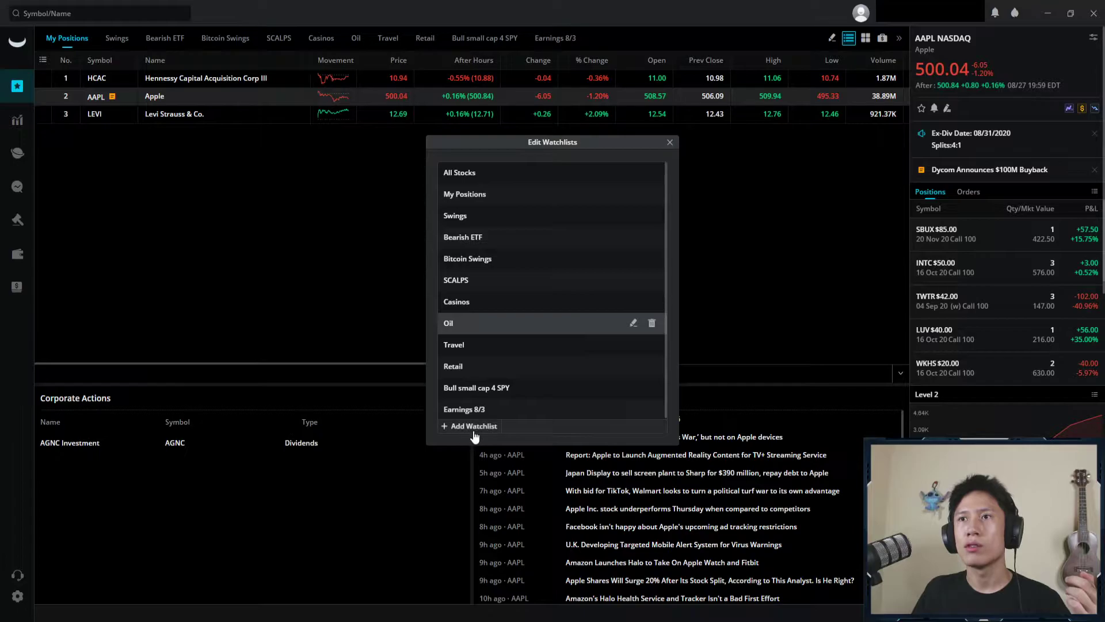
click(476, 427)
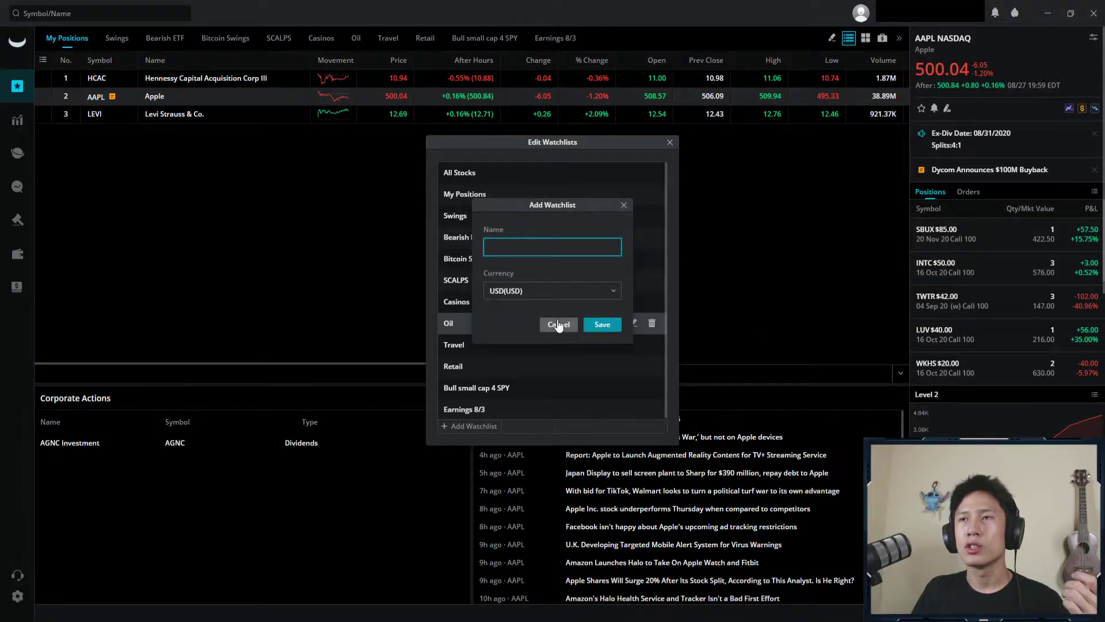
click(558, 325)
click(634, 302)
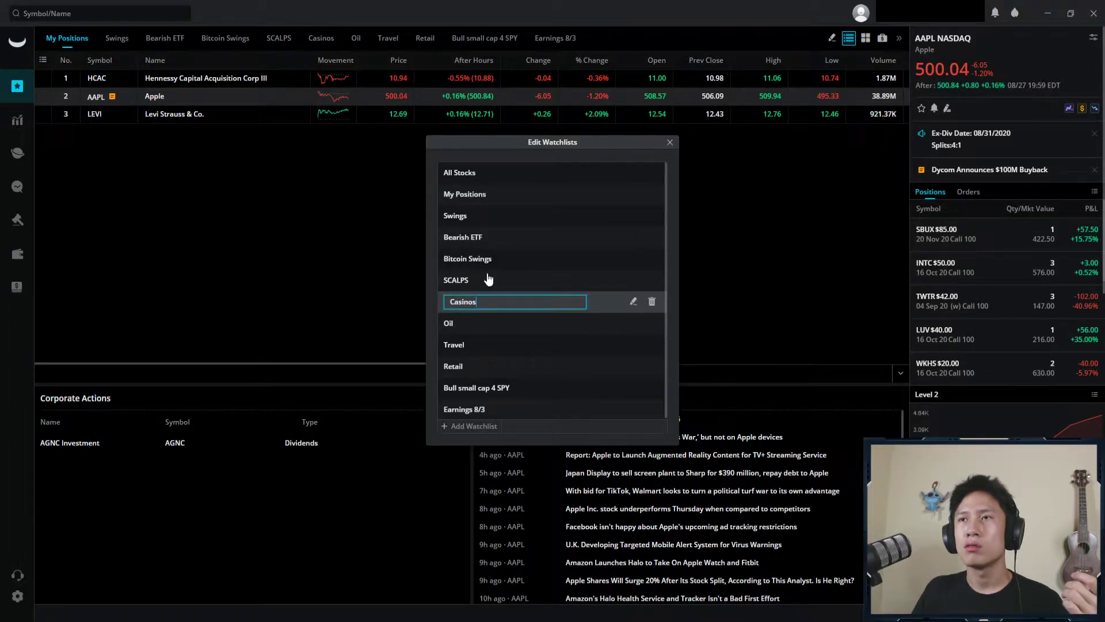
key(Return)
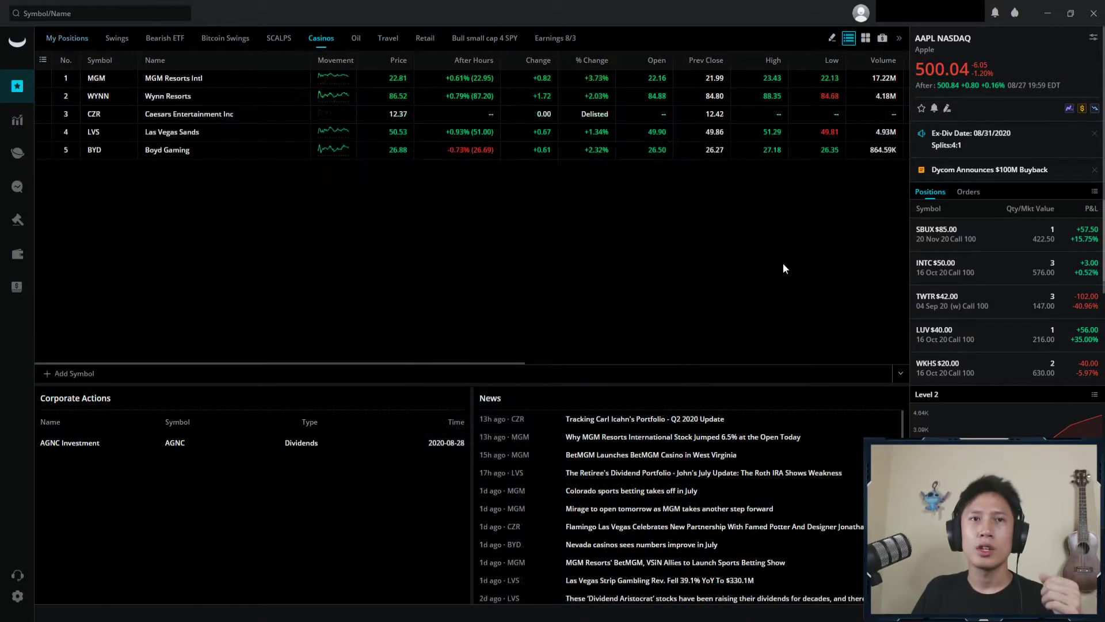
- Show the Casinos stocks as a four-chart grid, page through pages 1 and 2, then open the side panel widget settings
click(865, 38)
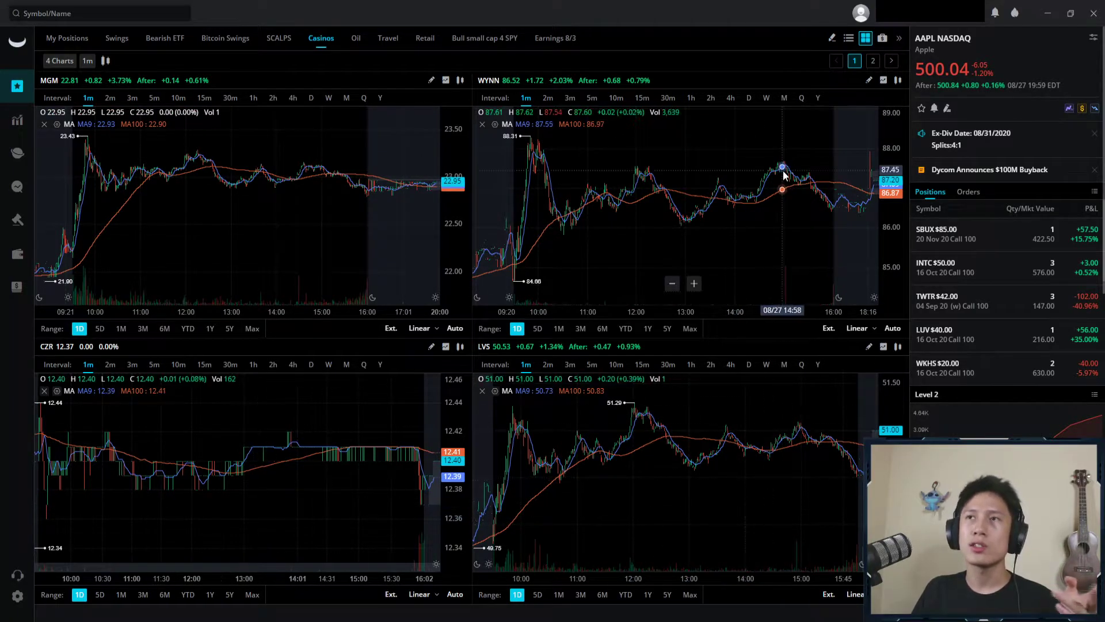
click(872, 61)
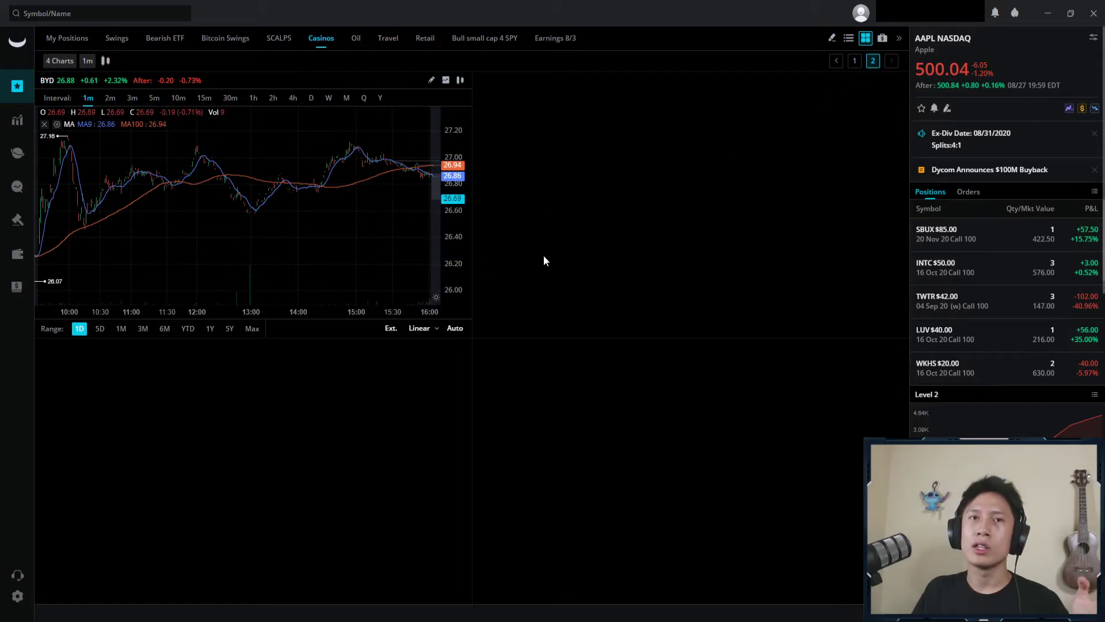
click(855, 61)
click(873, 61)
click(855, 61)
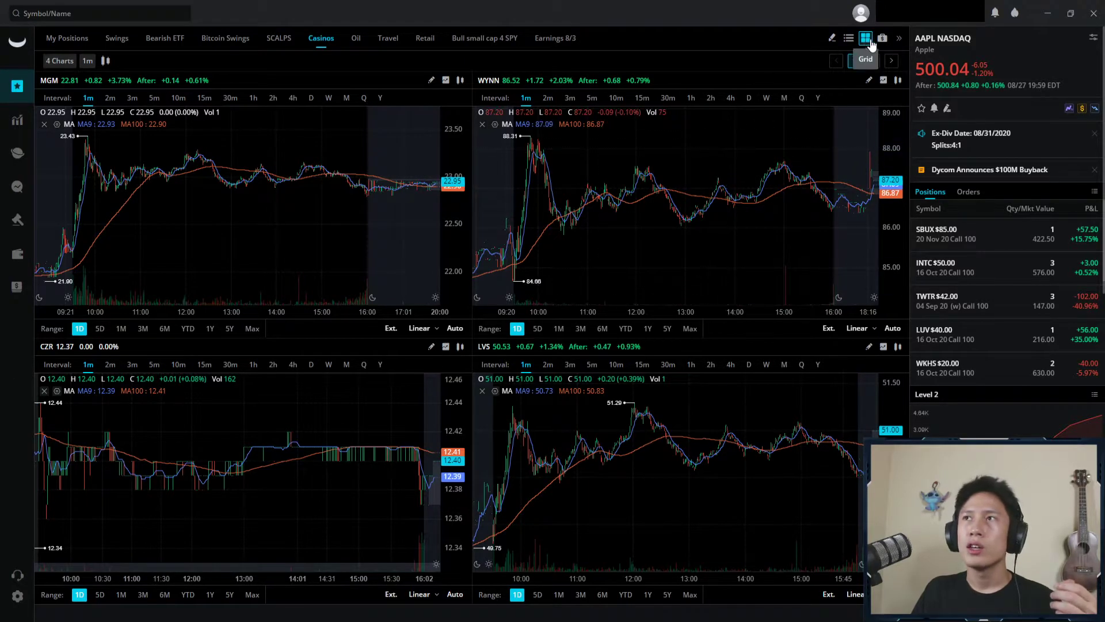
click(883, 39)
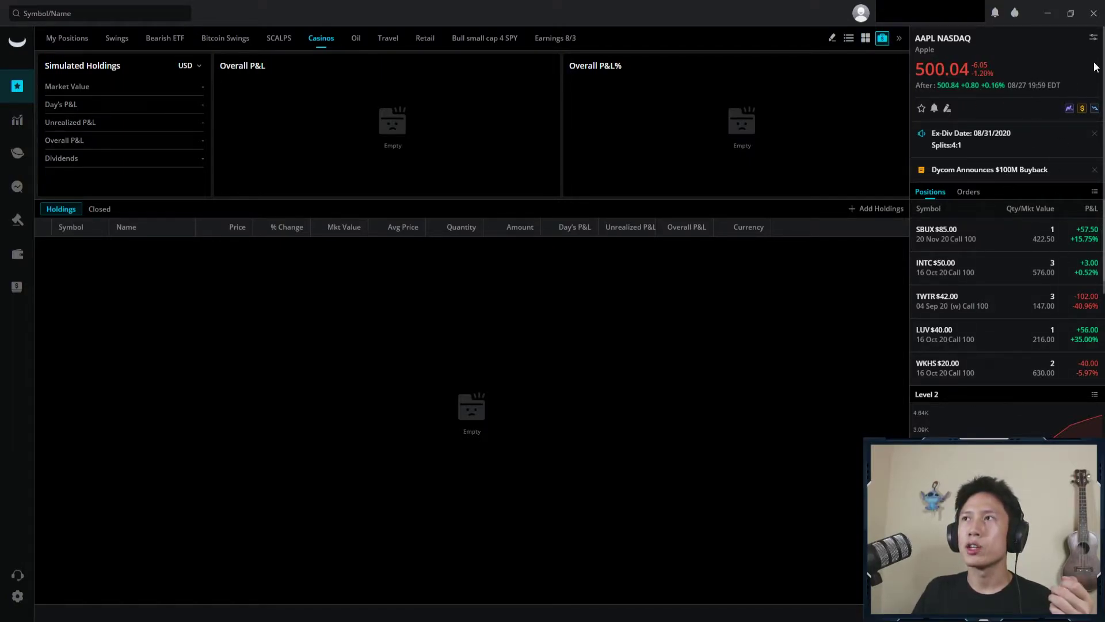
click(1093, 38)
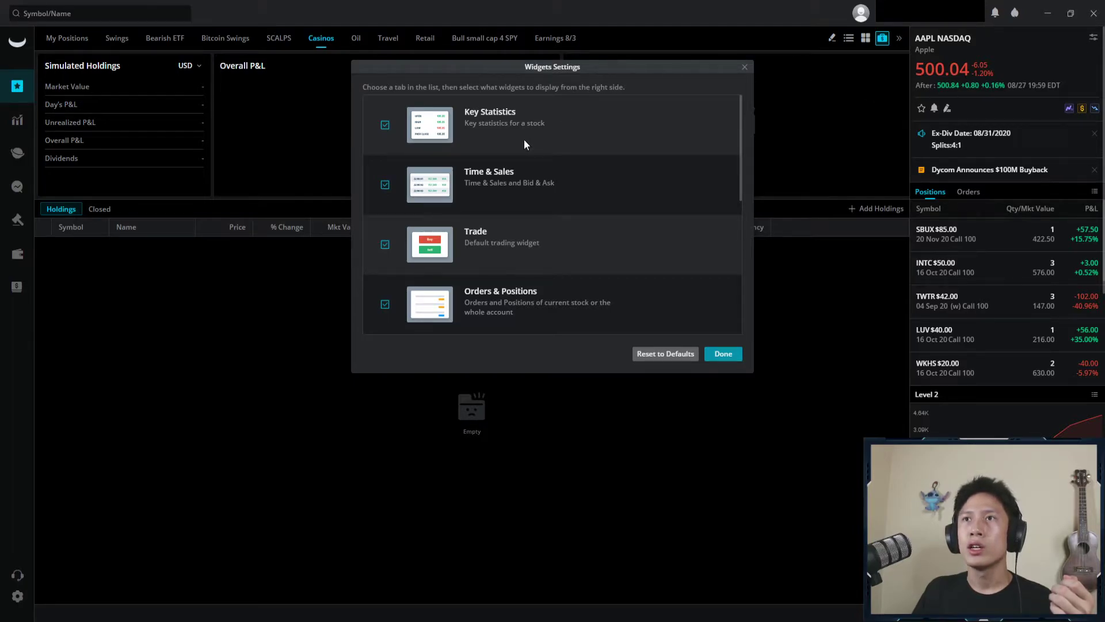
- Toggle Key Statistics off and back on in Widgets Settings, then confirm with Done
scroll(530, 216, down, 5)
scroll(533, 245, up, 5)
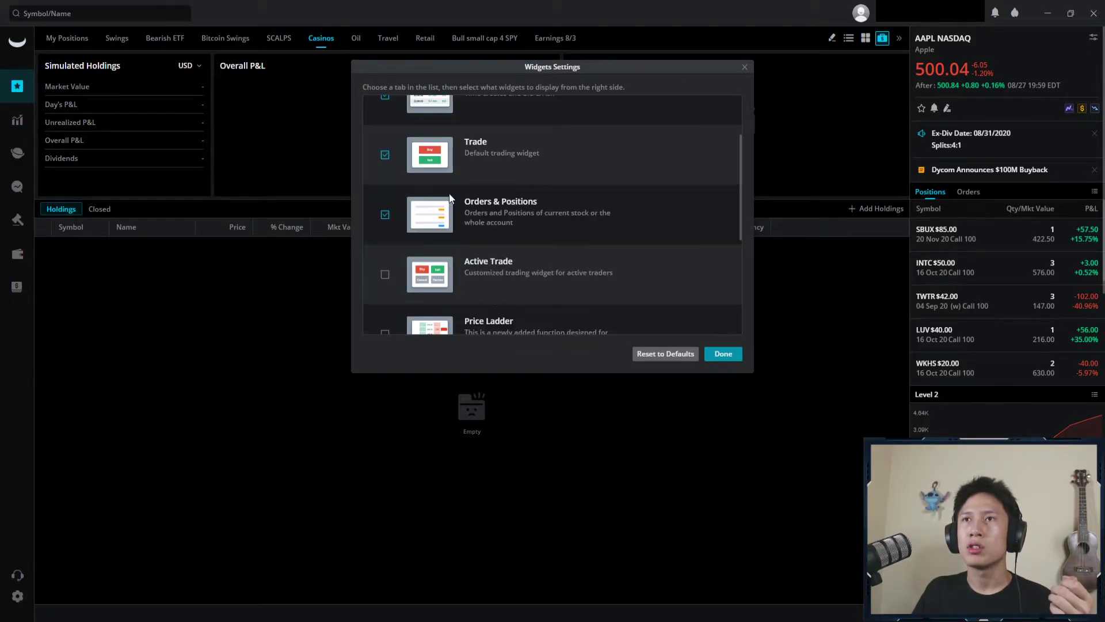
click(384, 125)
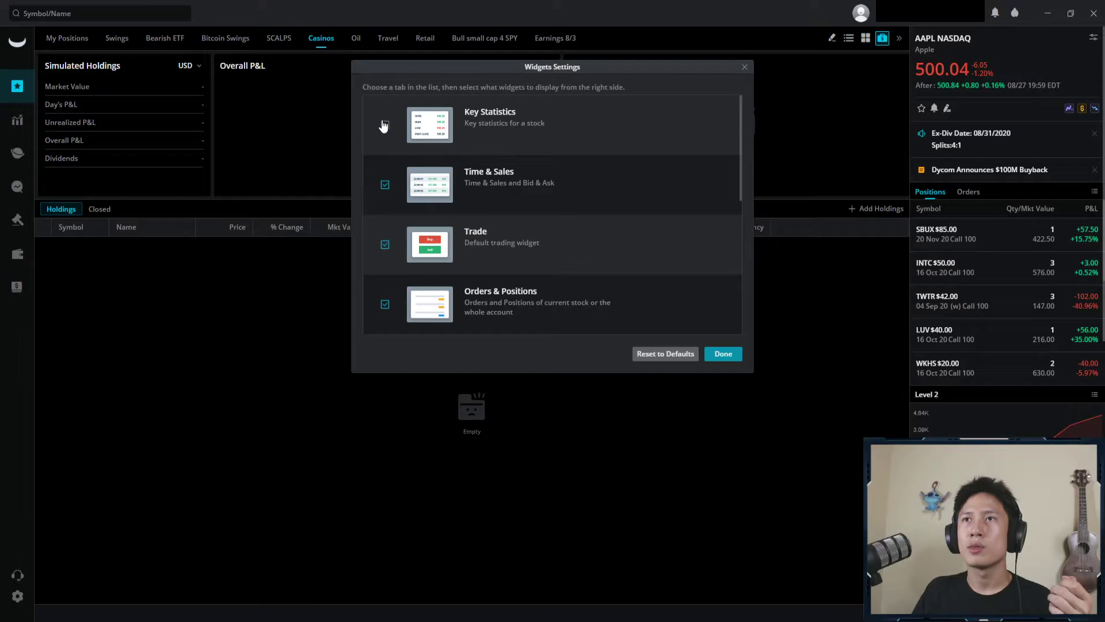
click(384, 125)
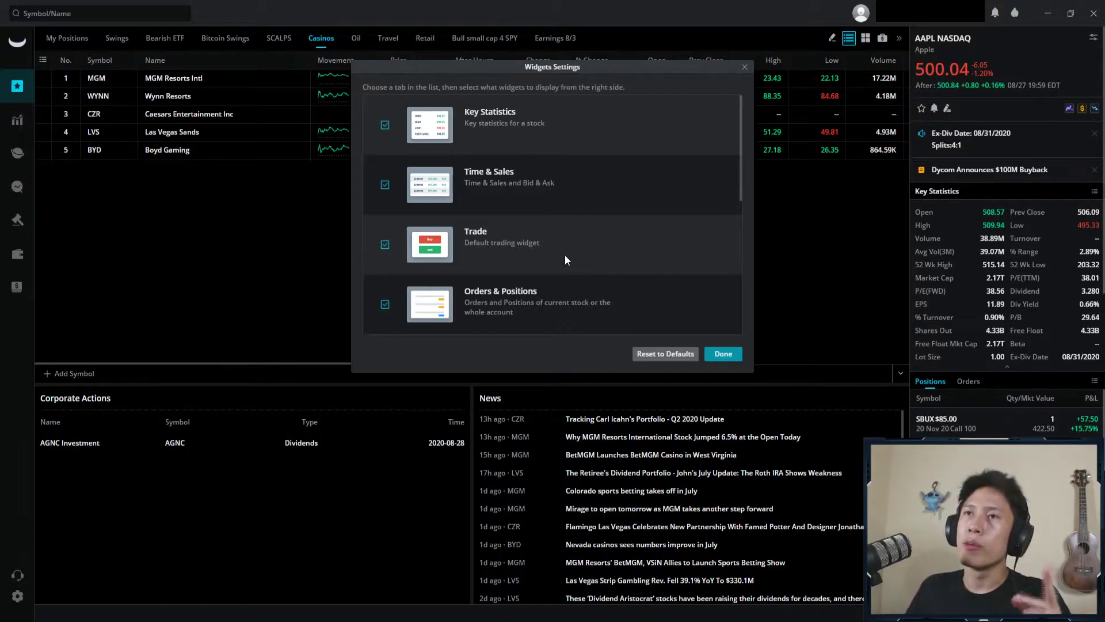
scroll(565, 254, down, 3)
scroll(566, 254, down, 2)
scroll(416, 220, up, 4)
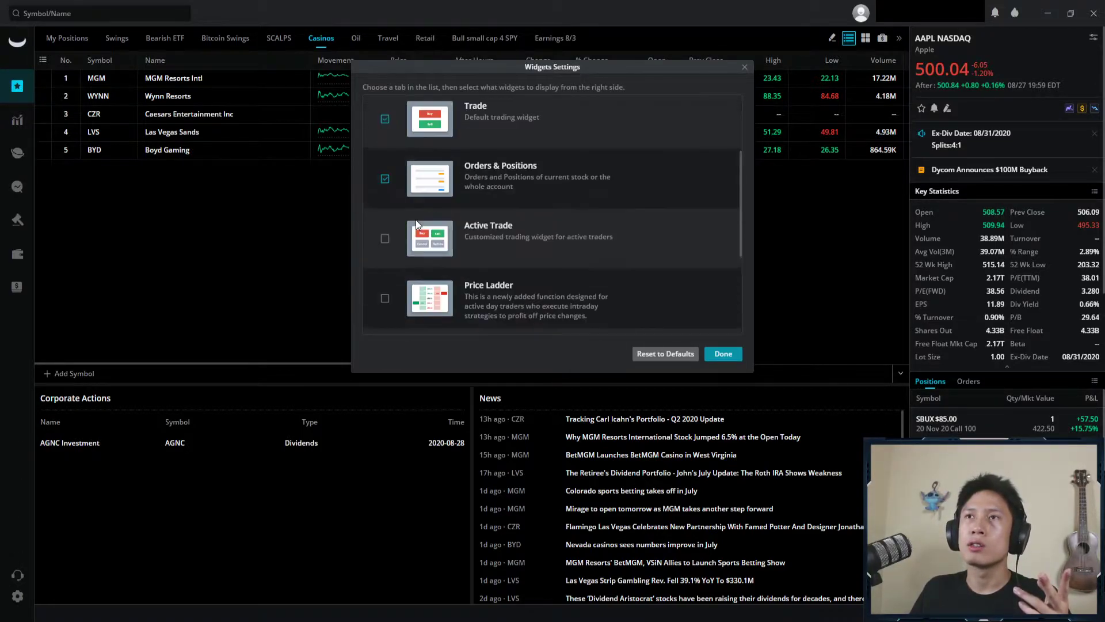
scroll(481, 189, up, 2)
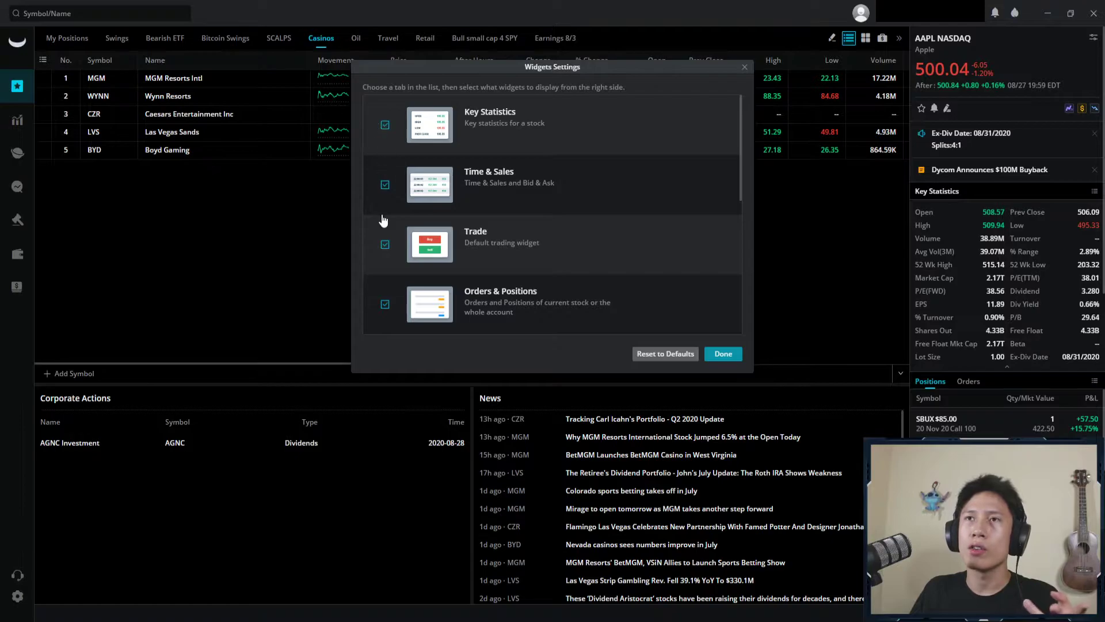
scroll(385, 259, down, 3)
scroll(388, 294, down, 2)
click(723, 353)
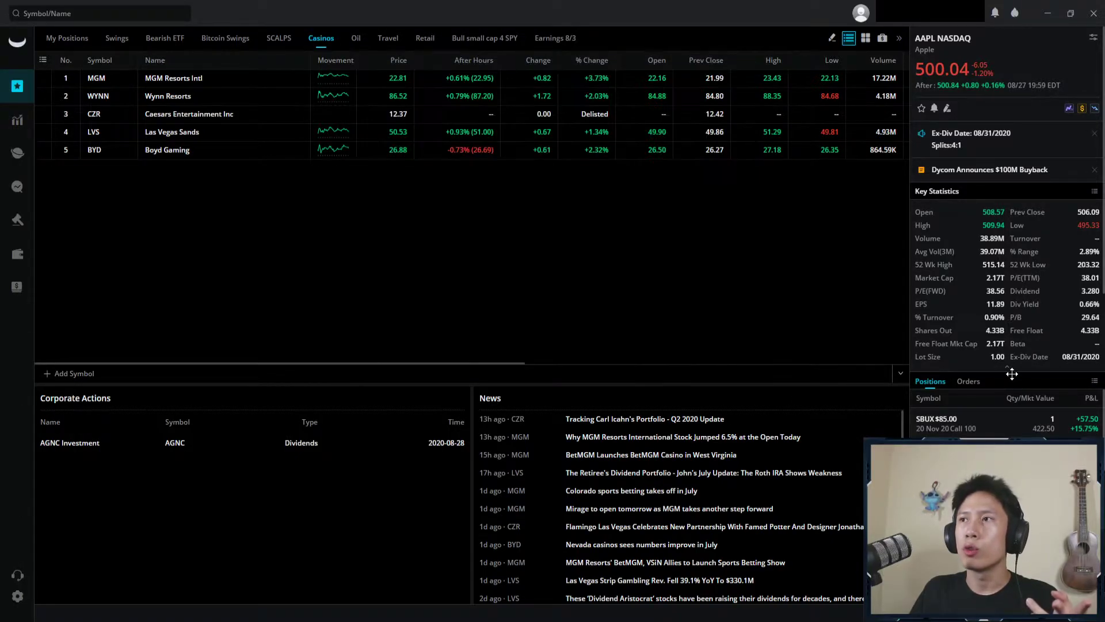
scroll(1045, 294, down, 1)
scroll(1045, 294, down, 5)
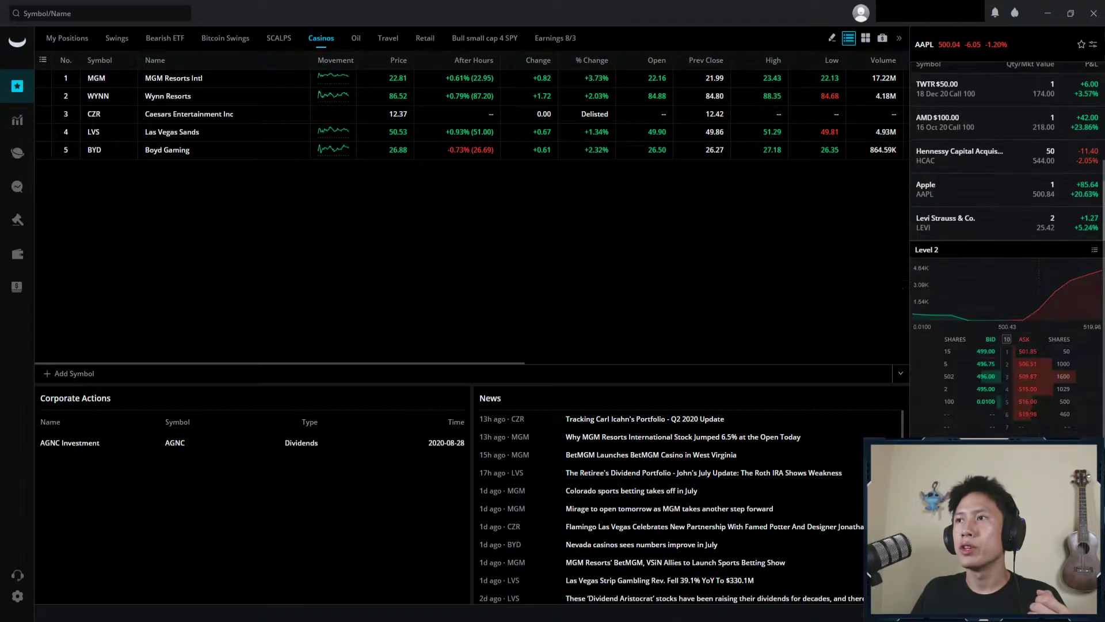
scroll(1007, 230, up, 6)
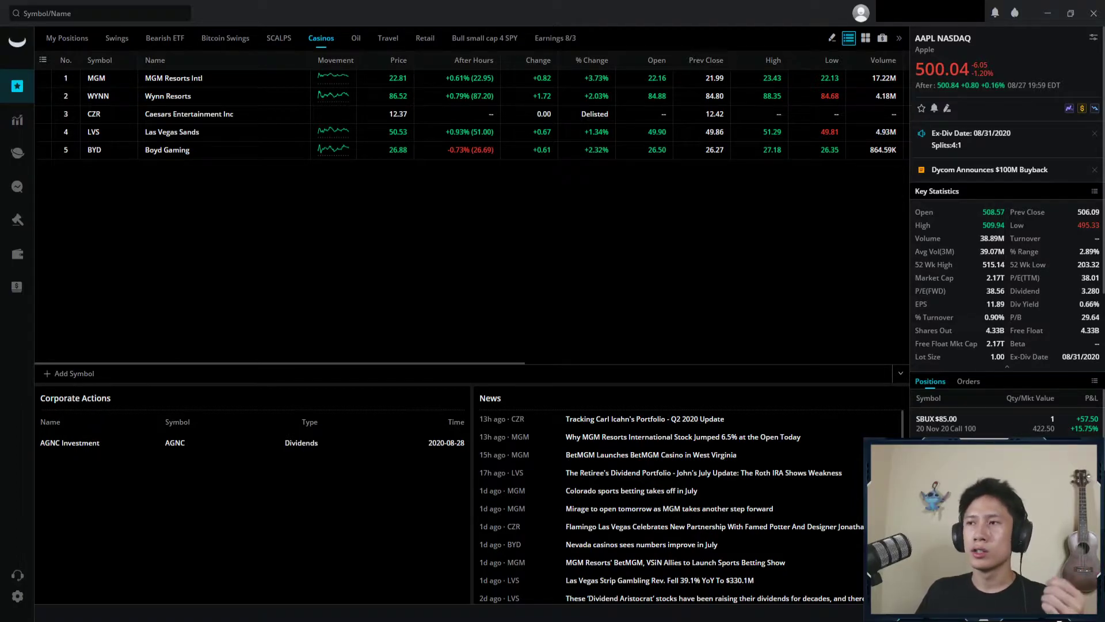
click(17, 120)
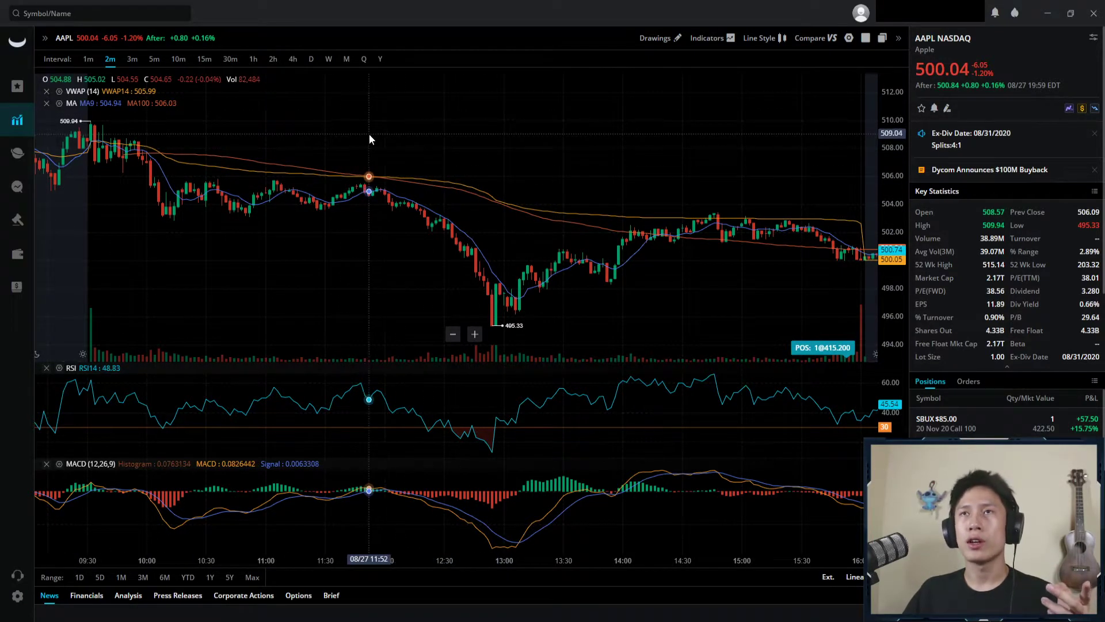
- Load the AMZN chart by symbol search, check Chart Settings, and show the multi-chart layout options
click(98, 17)
text(amzn)
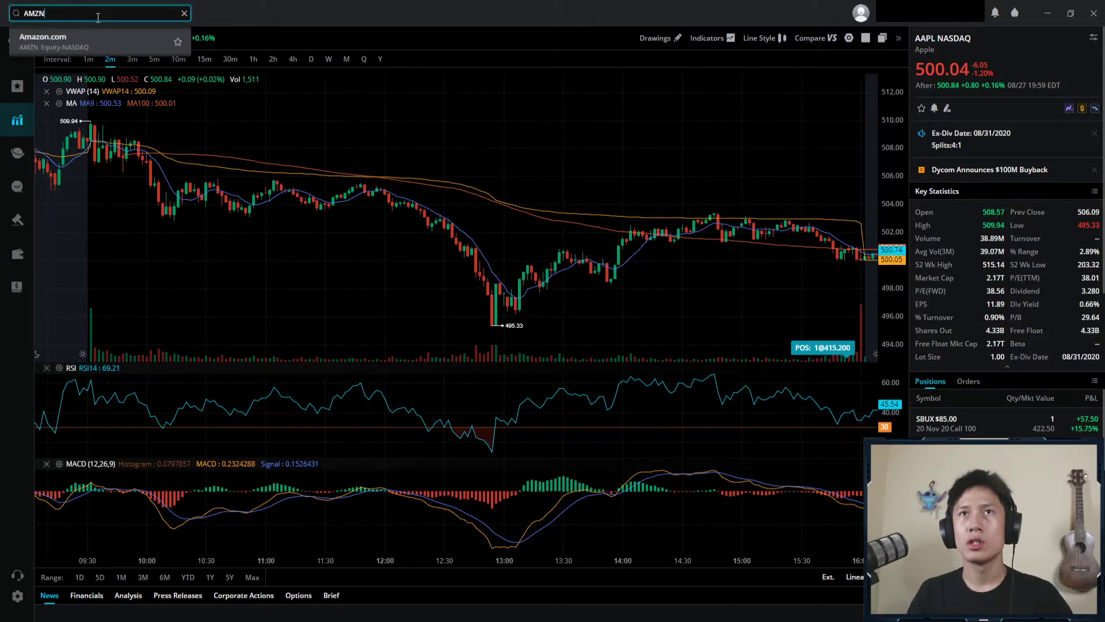
key(Return)
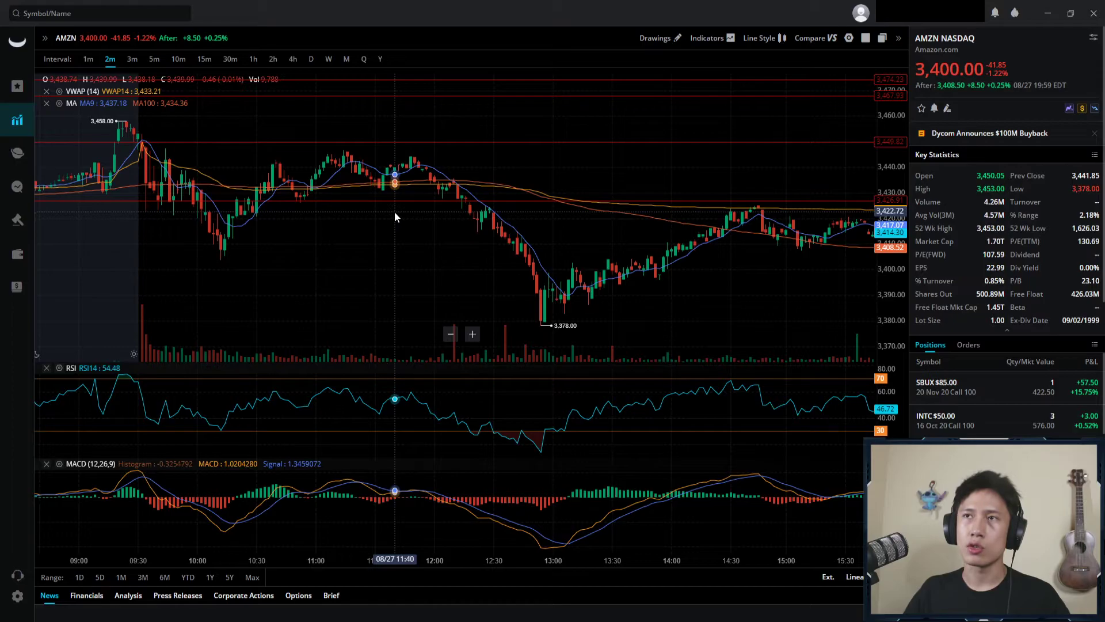
click(848, 39)
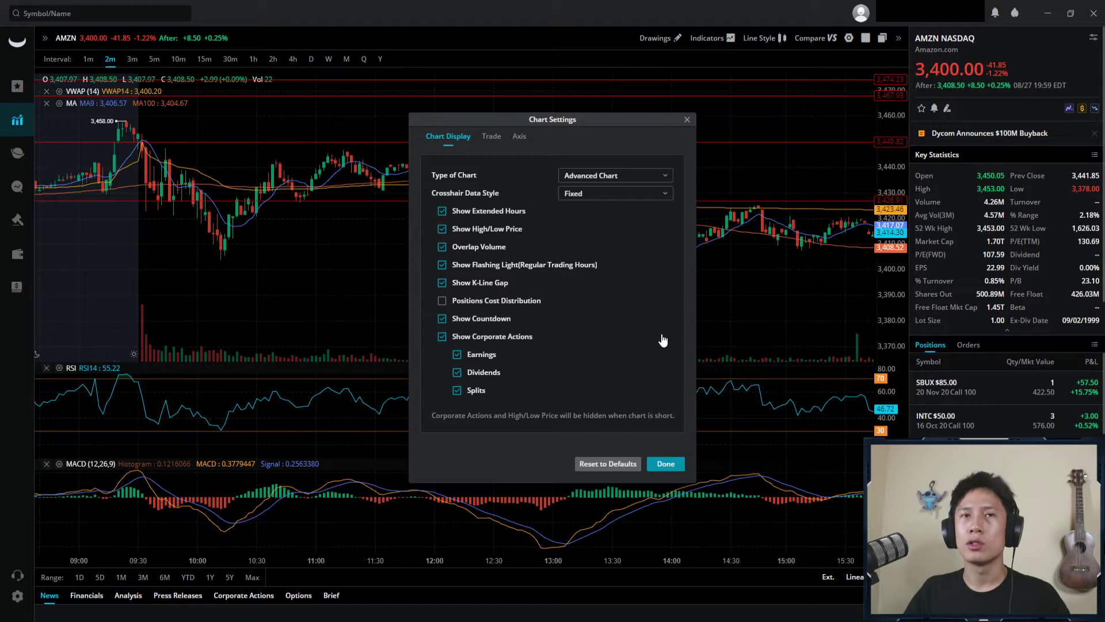
click(666, 463)
click(865, 38)
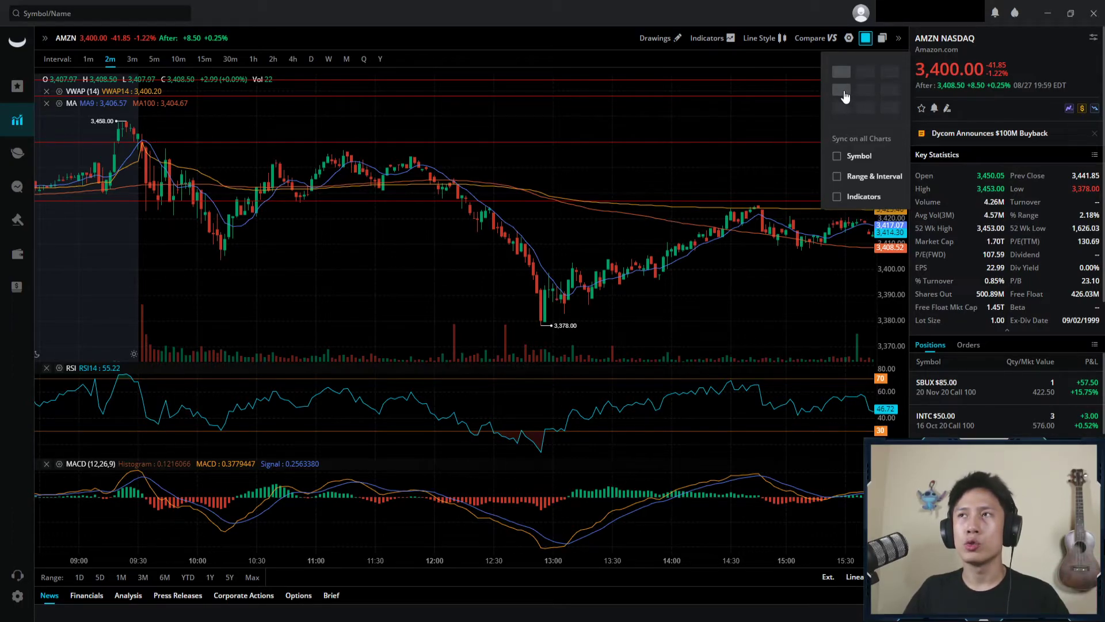
- Switch to a 2x2 chart layout and load AAPL into the top-right chart
click(867, 90)
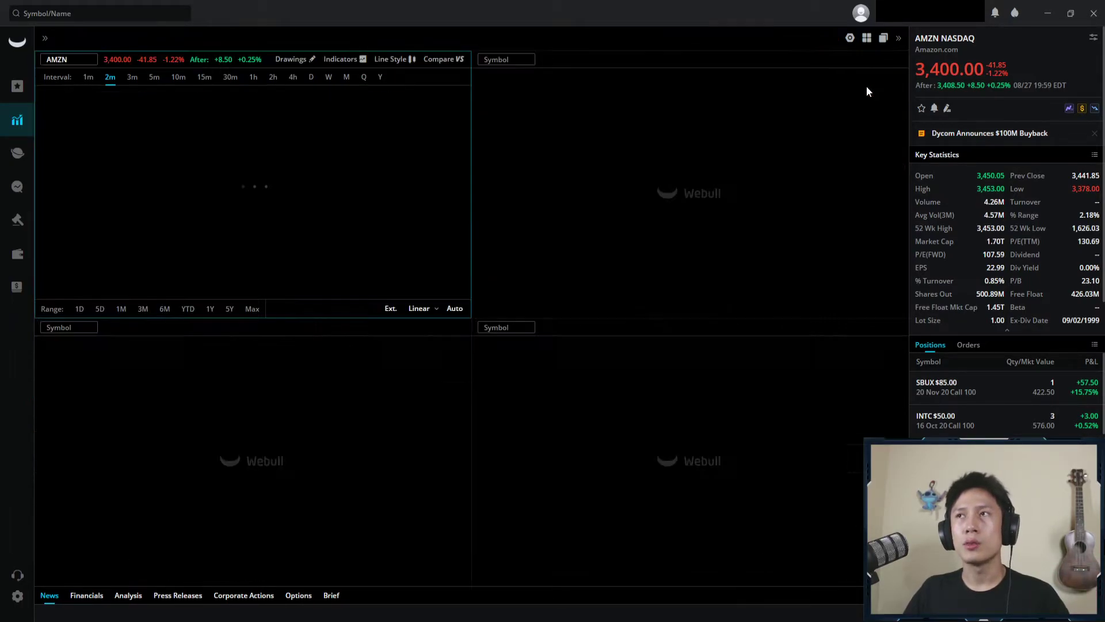
click(518, 53)
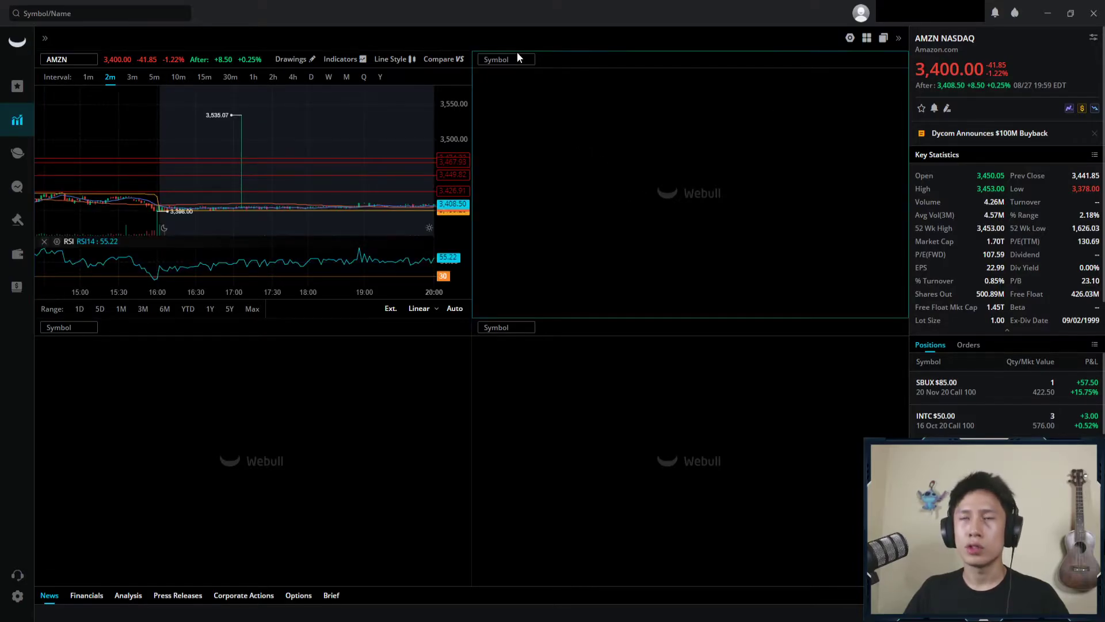
click(517, 57)
text(AAPL)
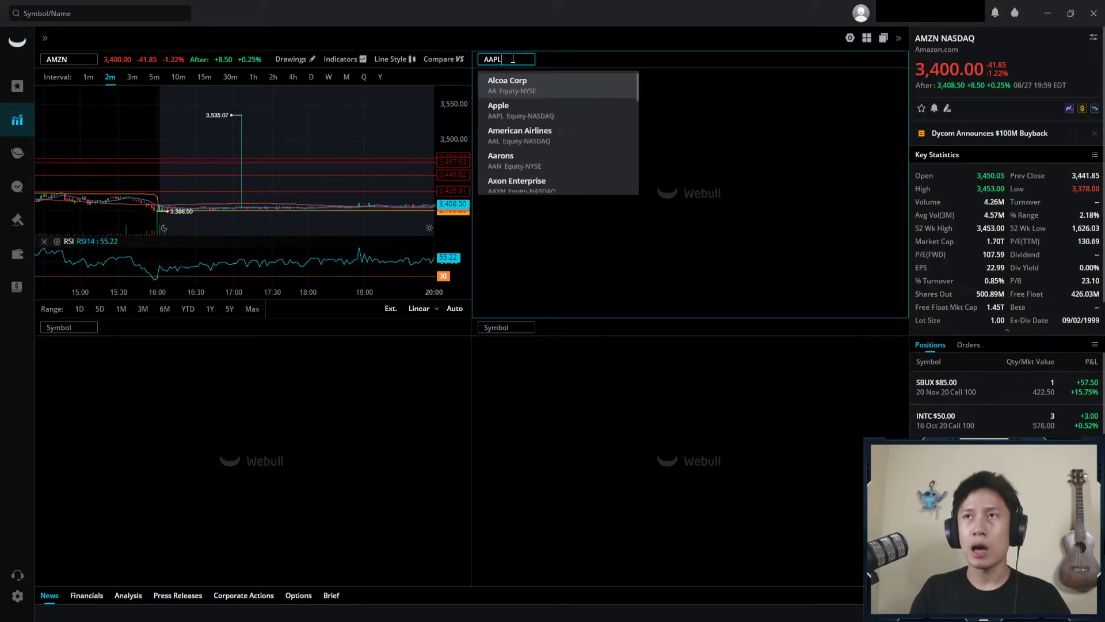
key(Return)
- Load TSLA into the bottom-right chart and NVDA into the bottom-left chart
click(521, 326)
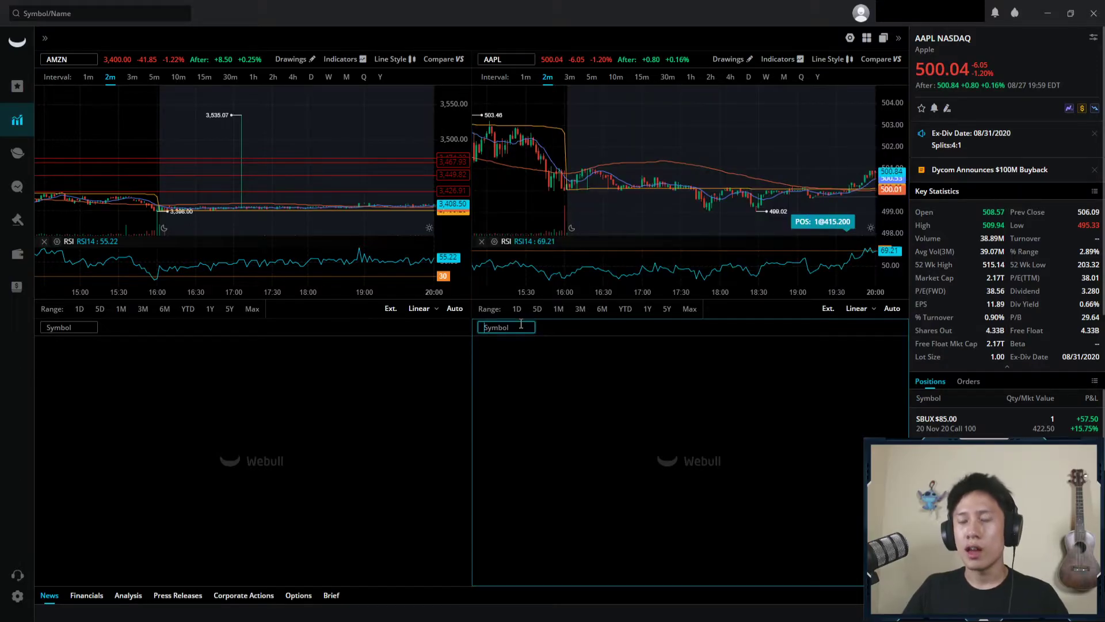
text(TSLA)
key(BackSpace)
key(BackSpace)
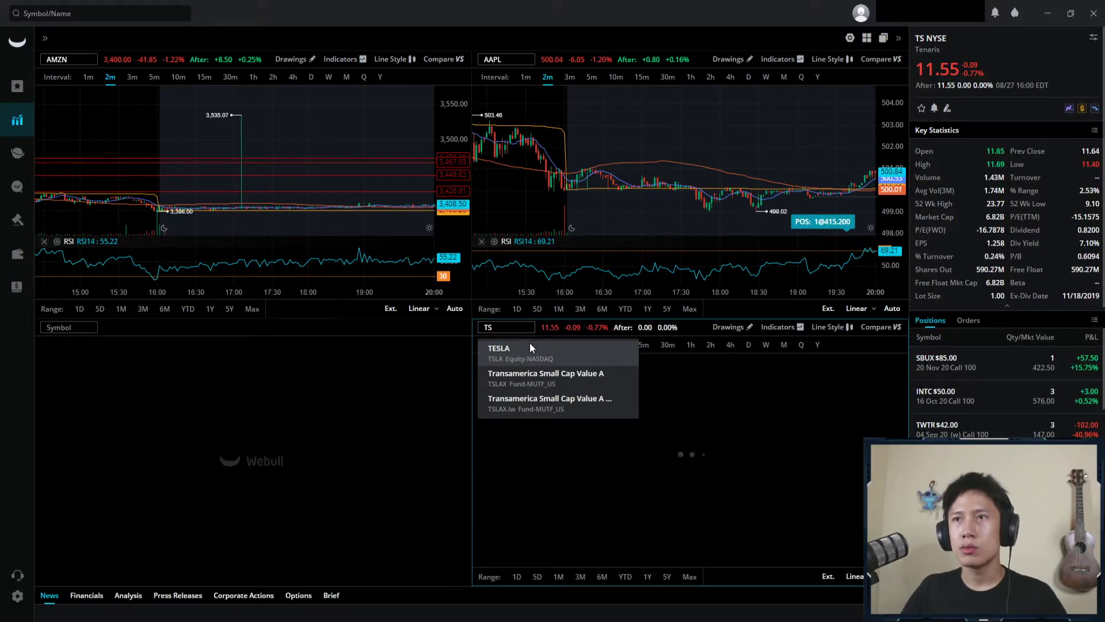
click(529, 343)
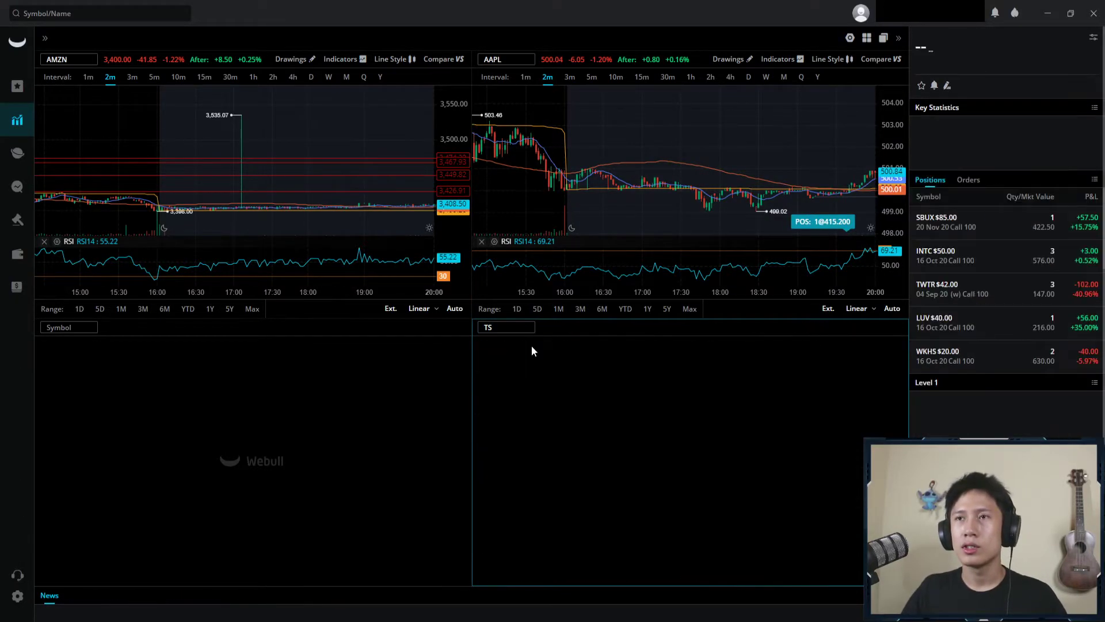
click(66, 330)
text(NVDA)
key(Return)
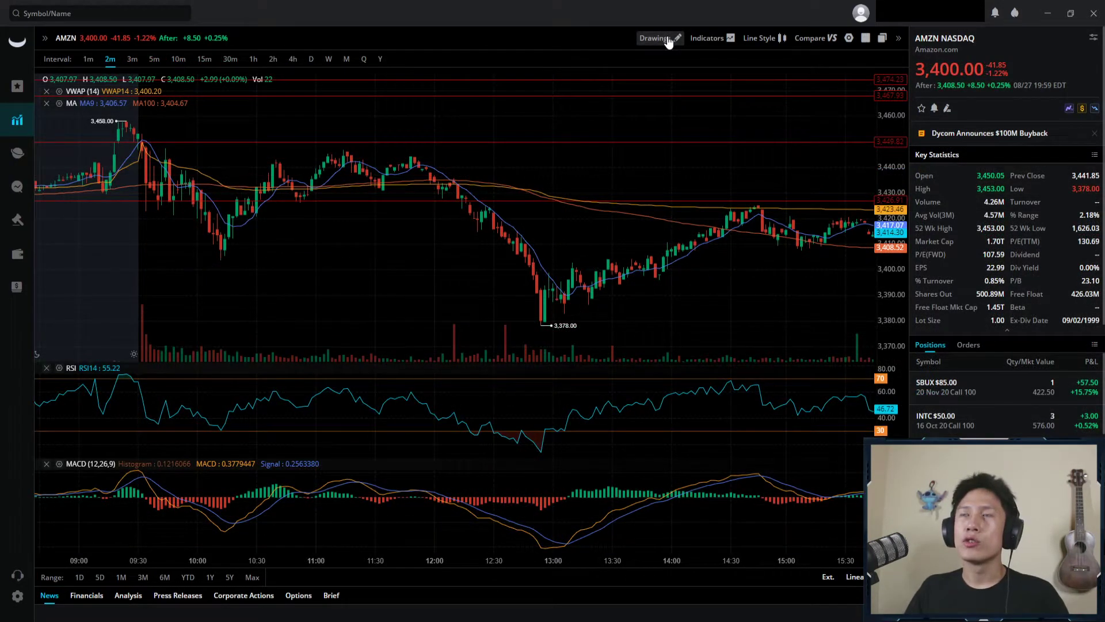
click(668, 40)
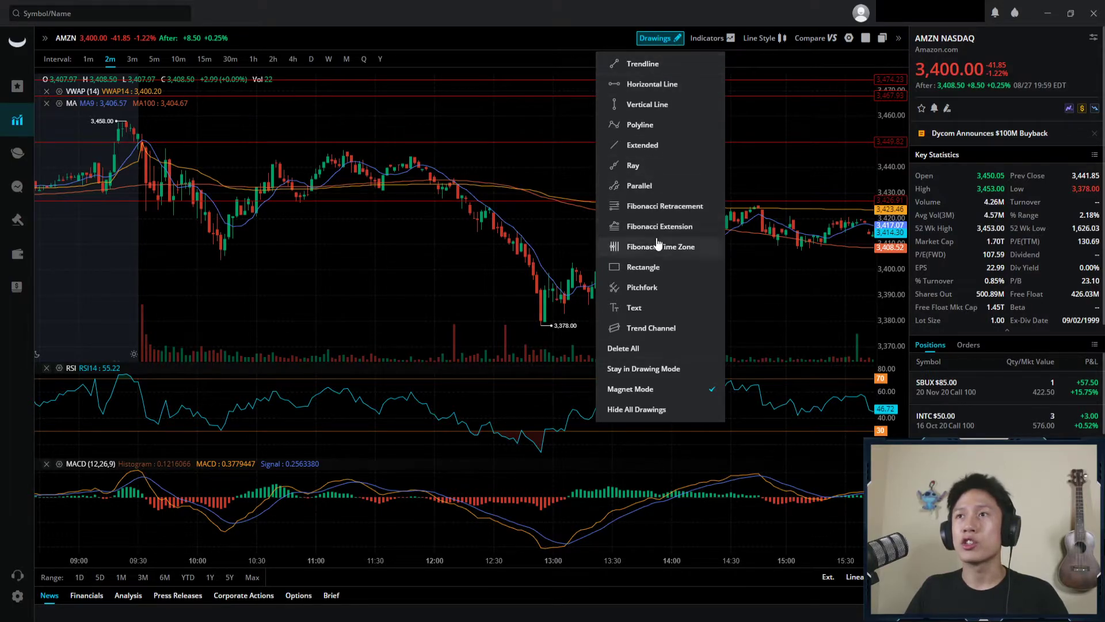
click(638, 65)
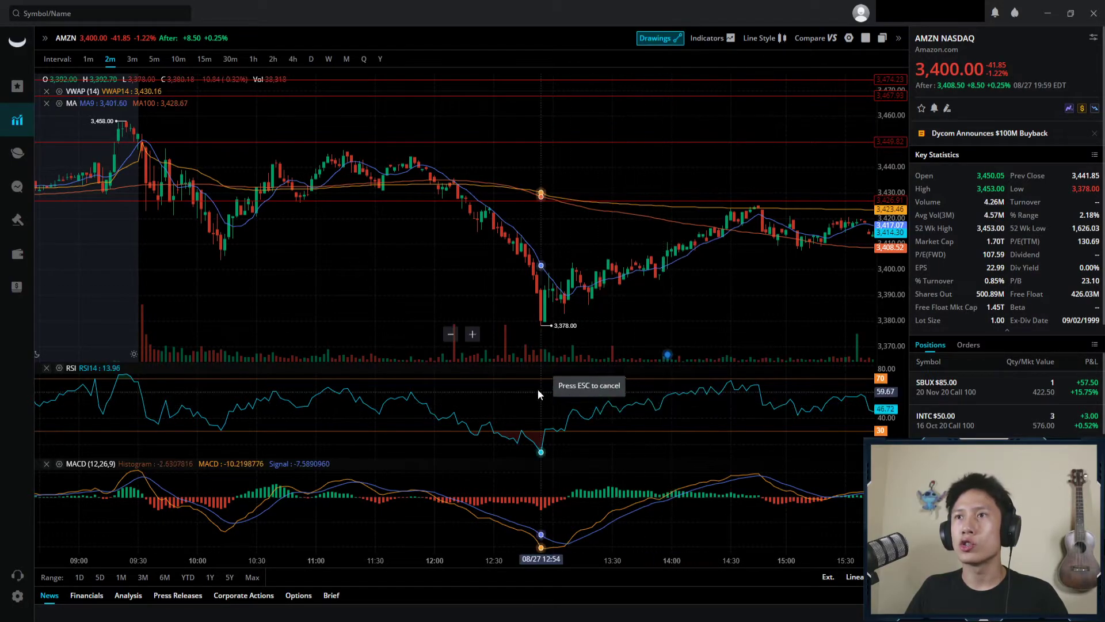
click(541, 325)
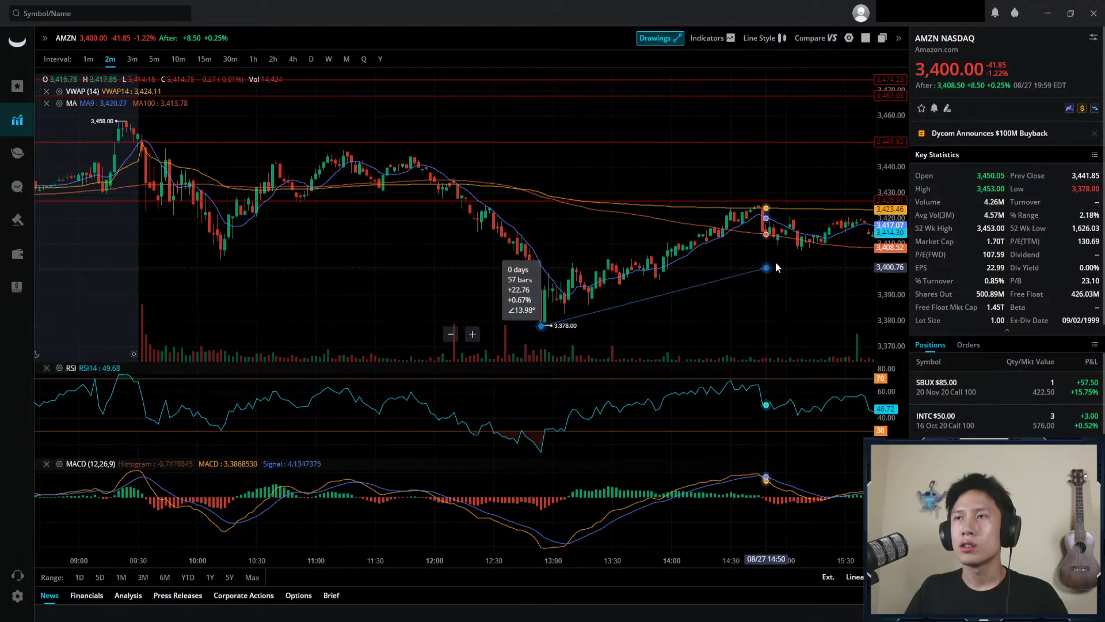
click(806, 221)
click(655, 38)
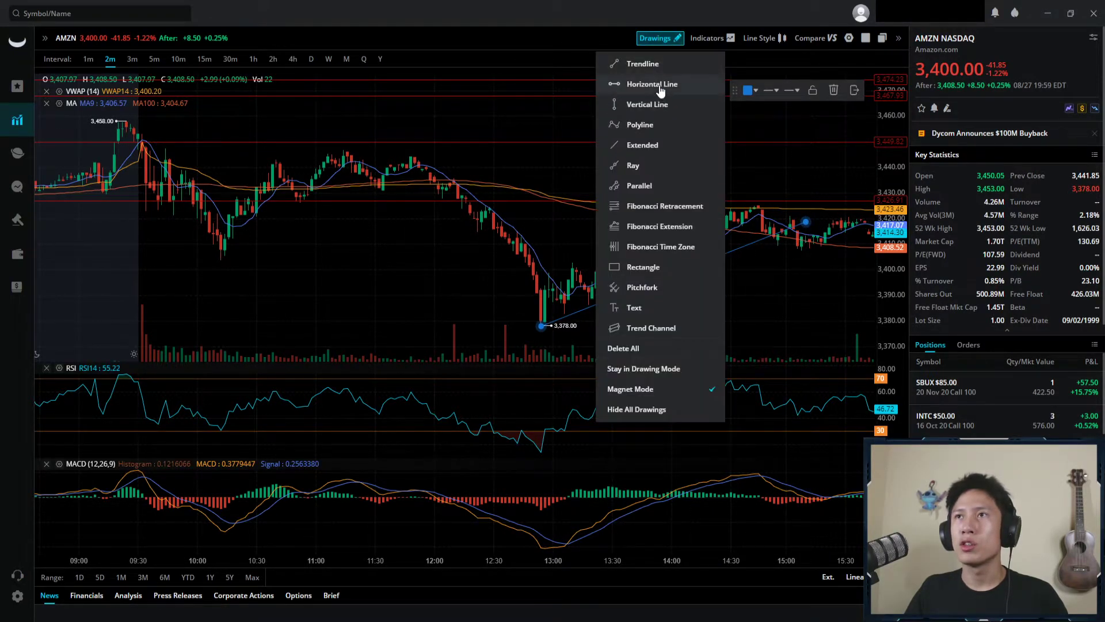
click(655, 85)
click(349, 151)
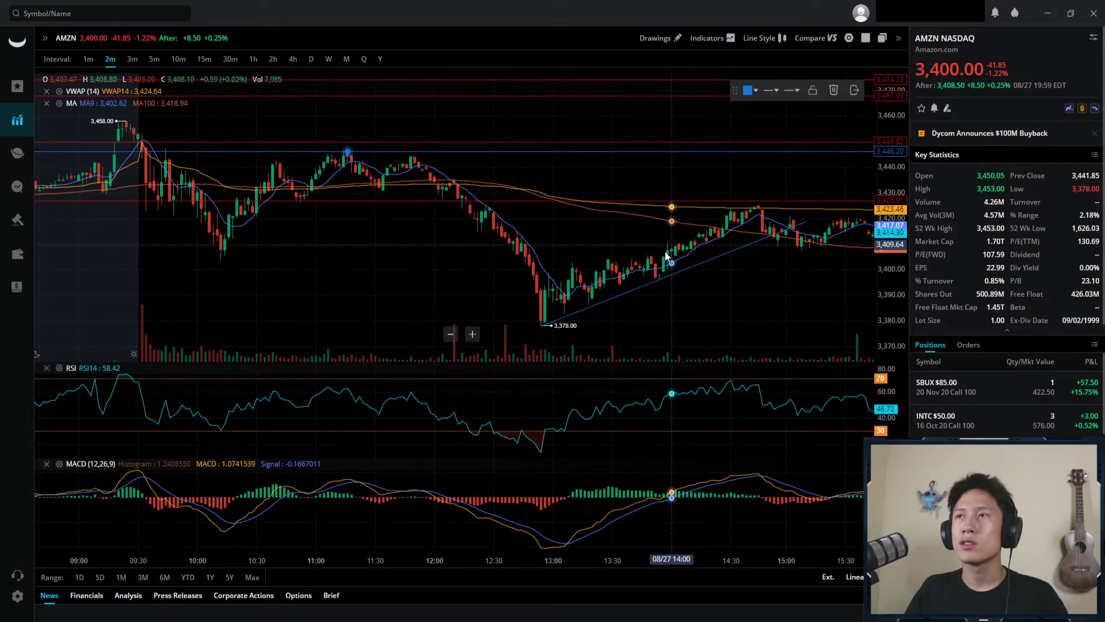
click(835, 90)
click(696, 264)
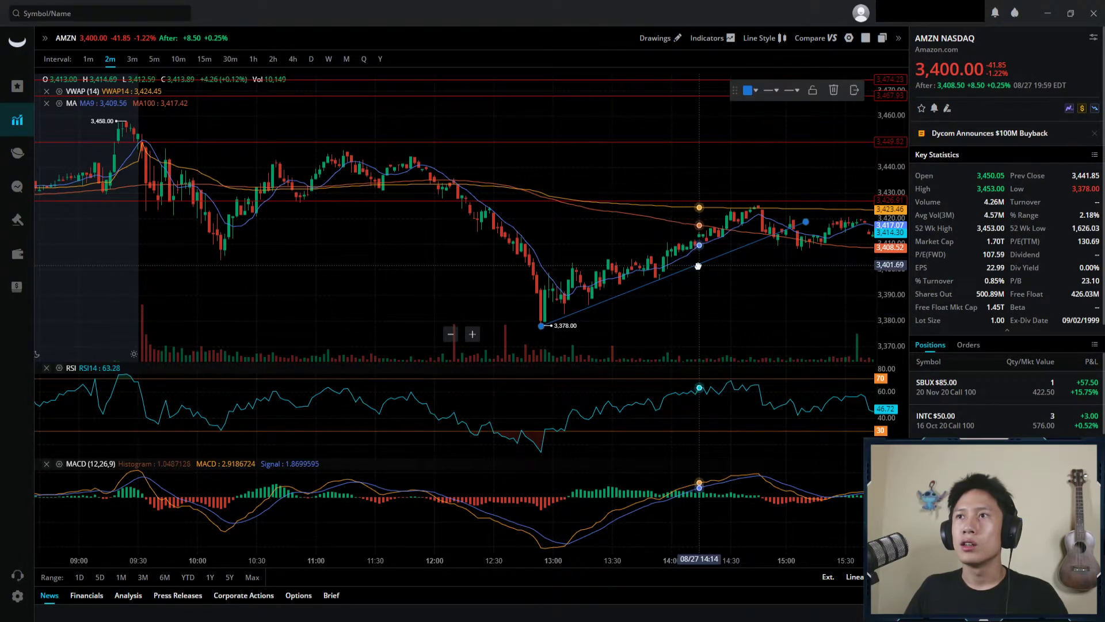
click(752, 91)
click(793, 143)
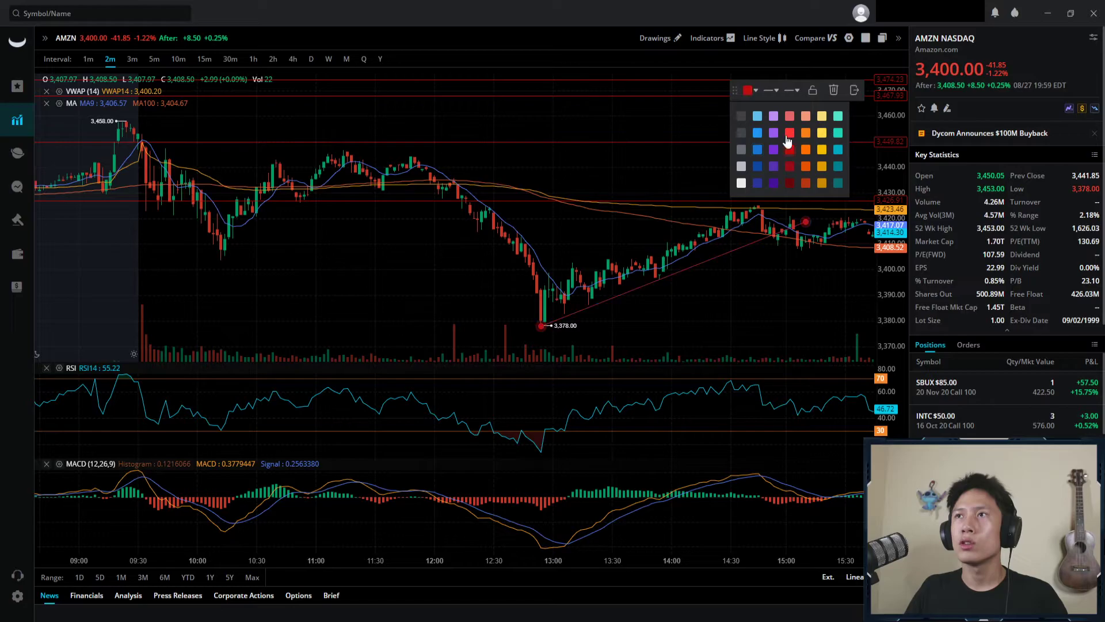
click(769, 91)
click(780, 150)
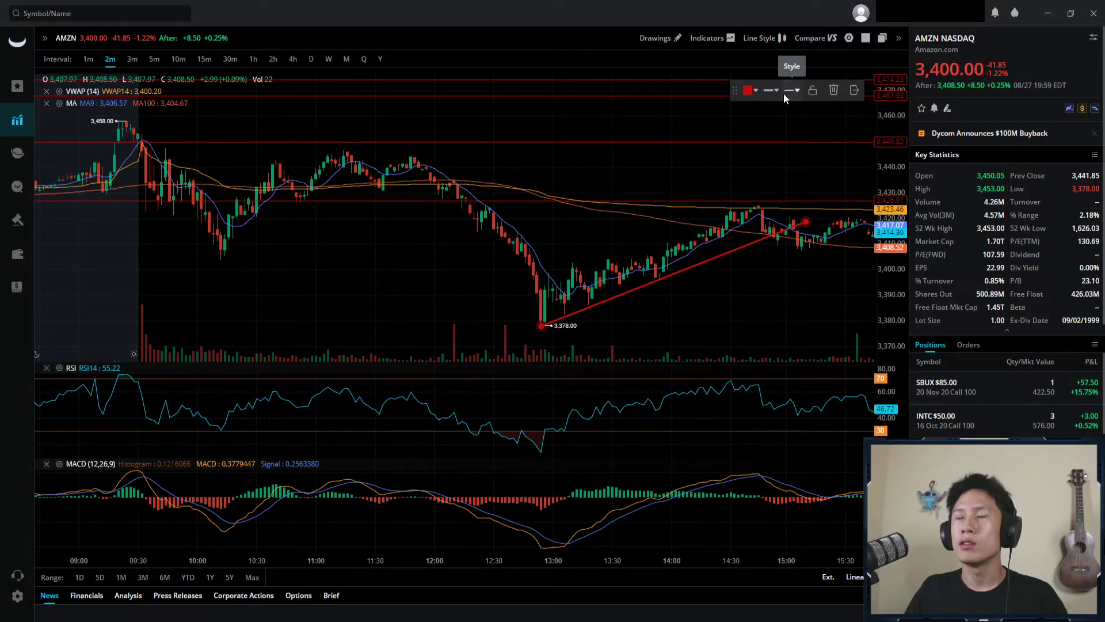
click(791, 90)
click(801, 147)
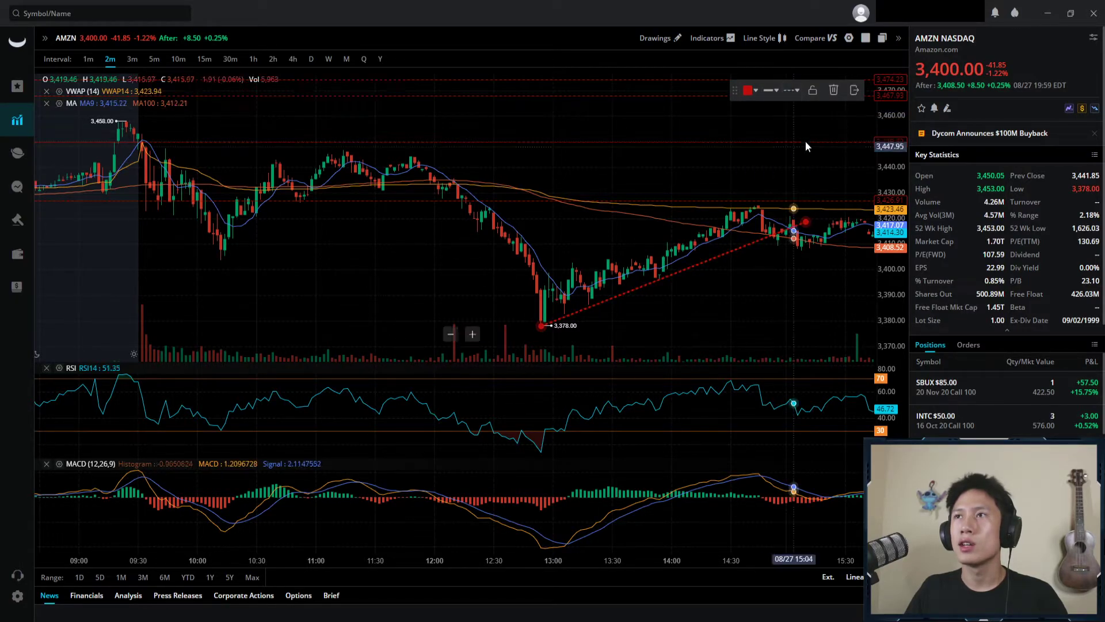
click(835, 94)
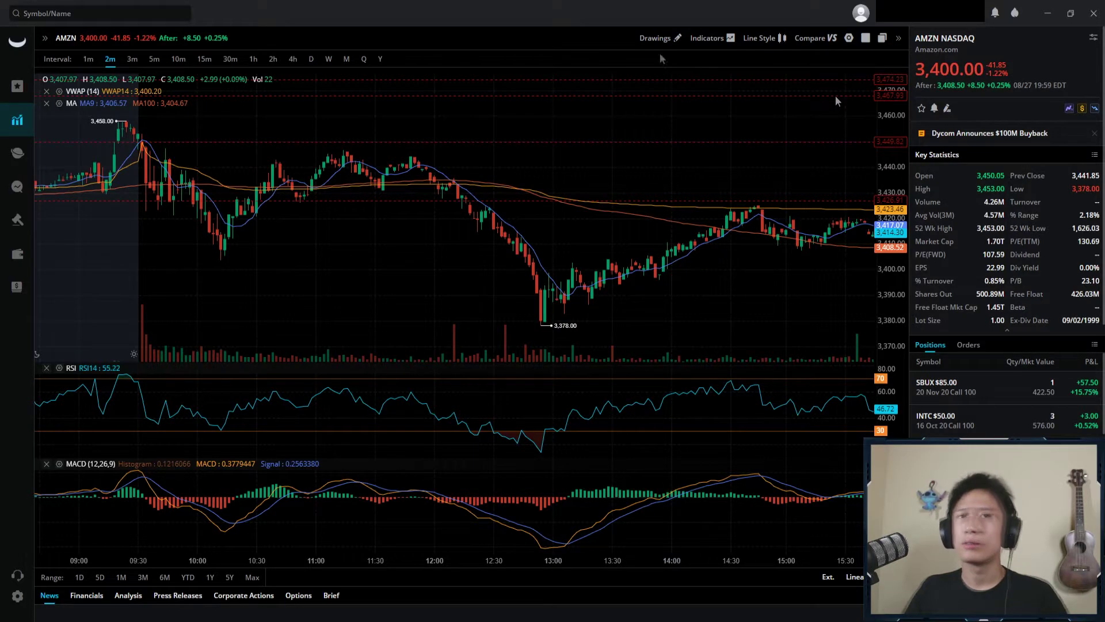
click(716, 39)
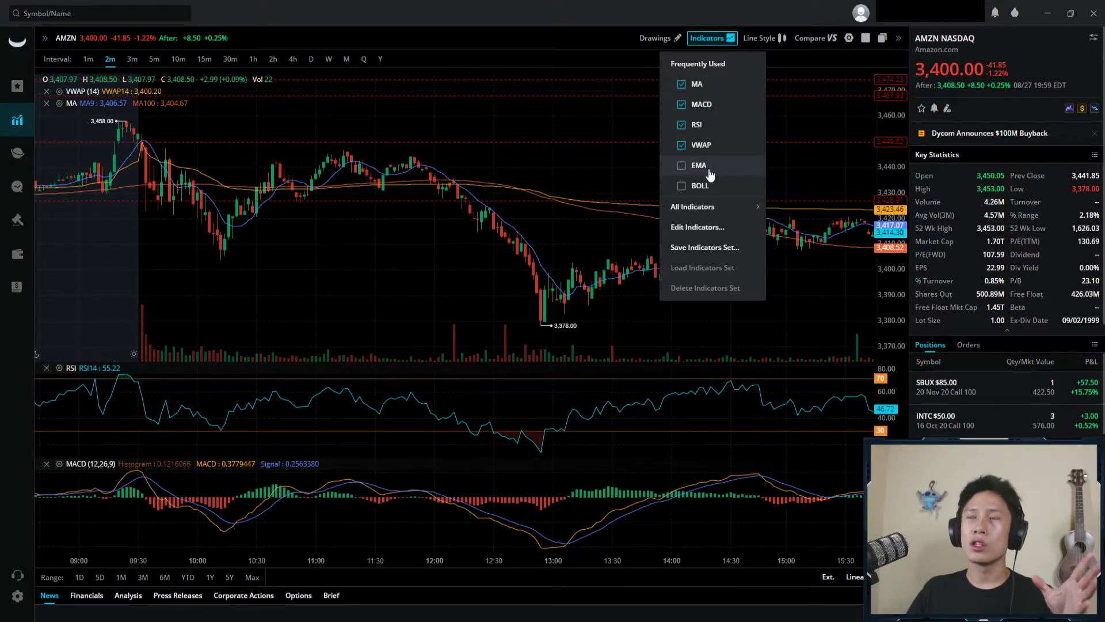
mouse_move(710, 210)
scroll(806, 282, down, 5)
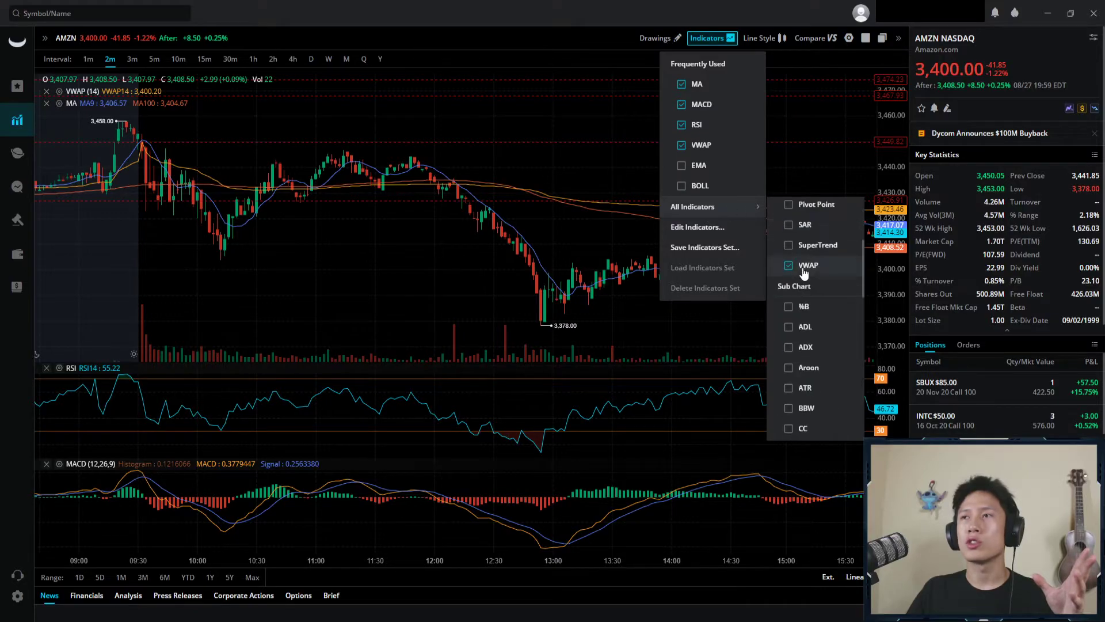
scroll(810, 292, up, 6)
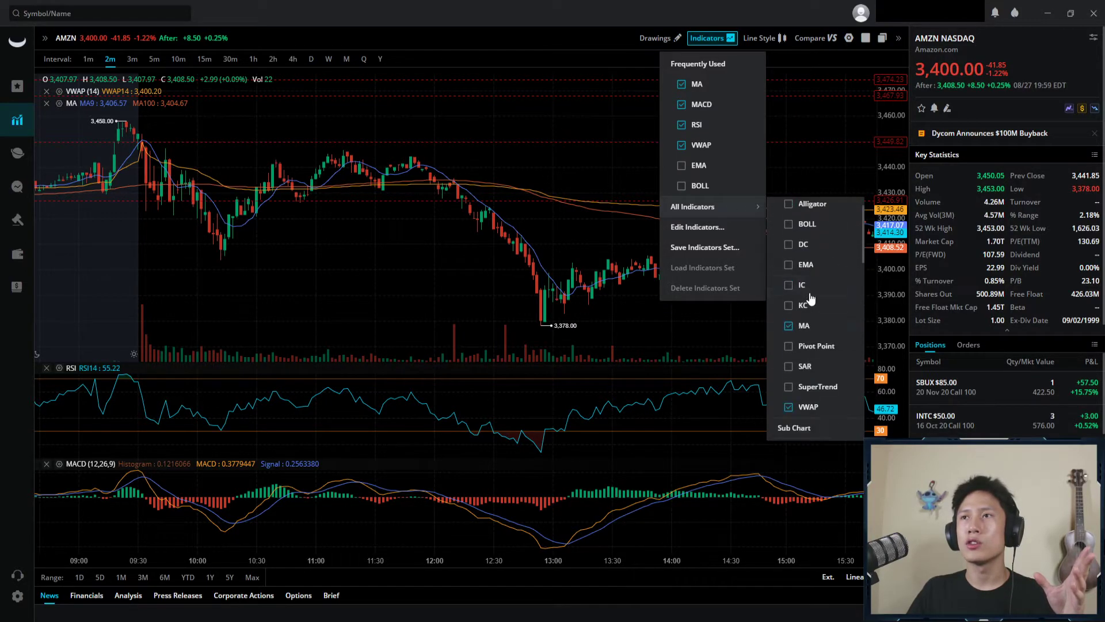
click(713, 226)
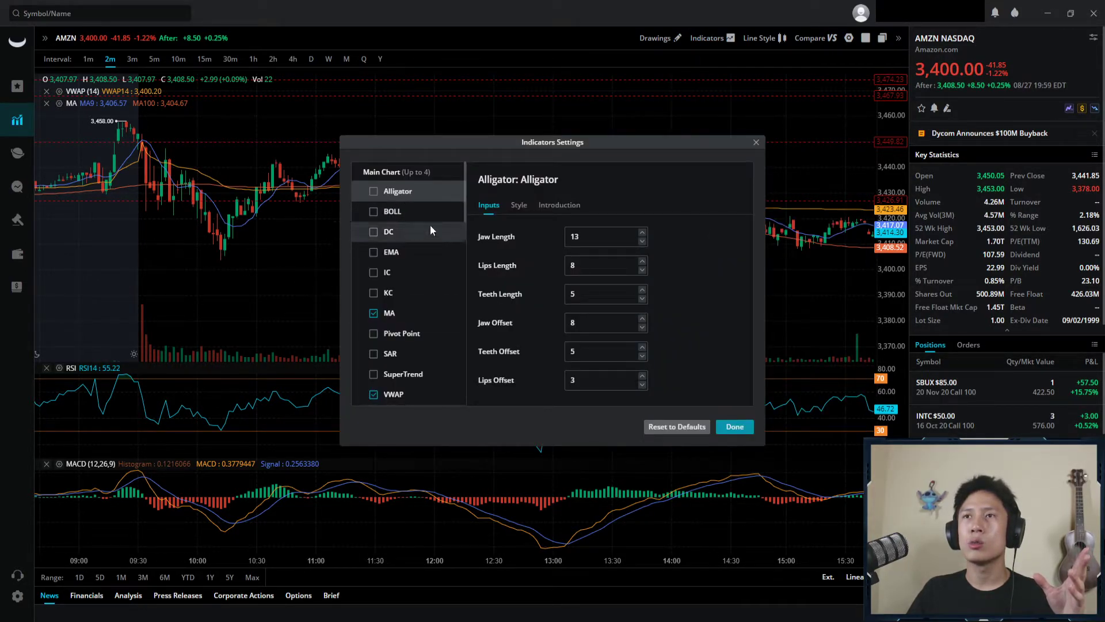
click(530, 208)
click(489, 206)
click(613, 240)
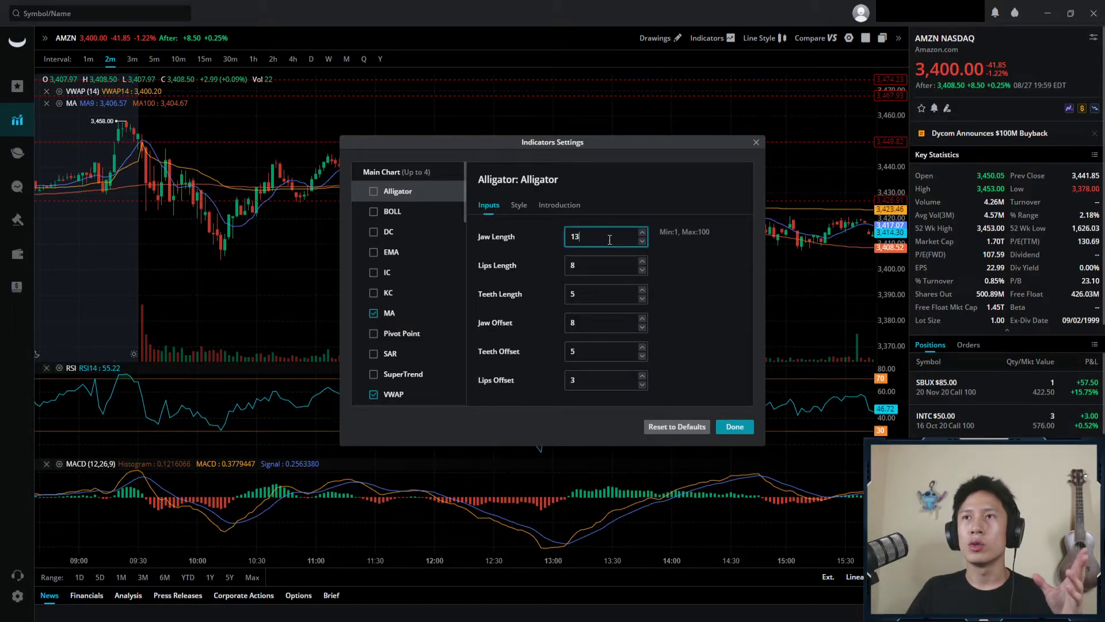
click(583, 269)
click(588, 294)
click(363, 314)
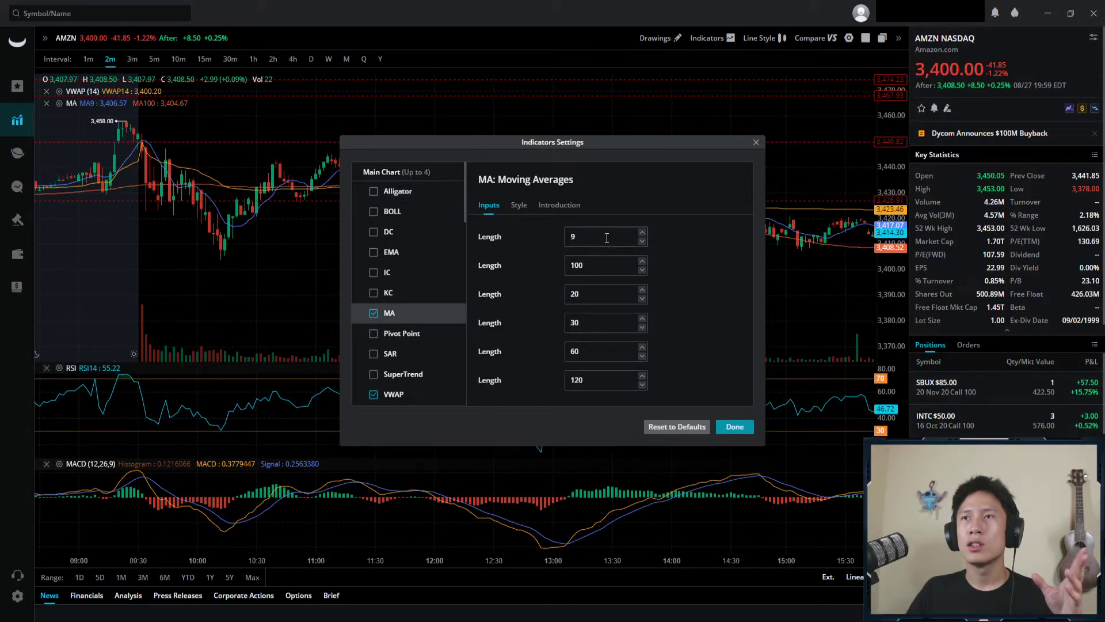
click(518, 206)
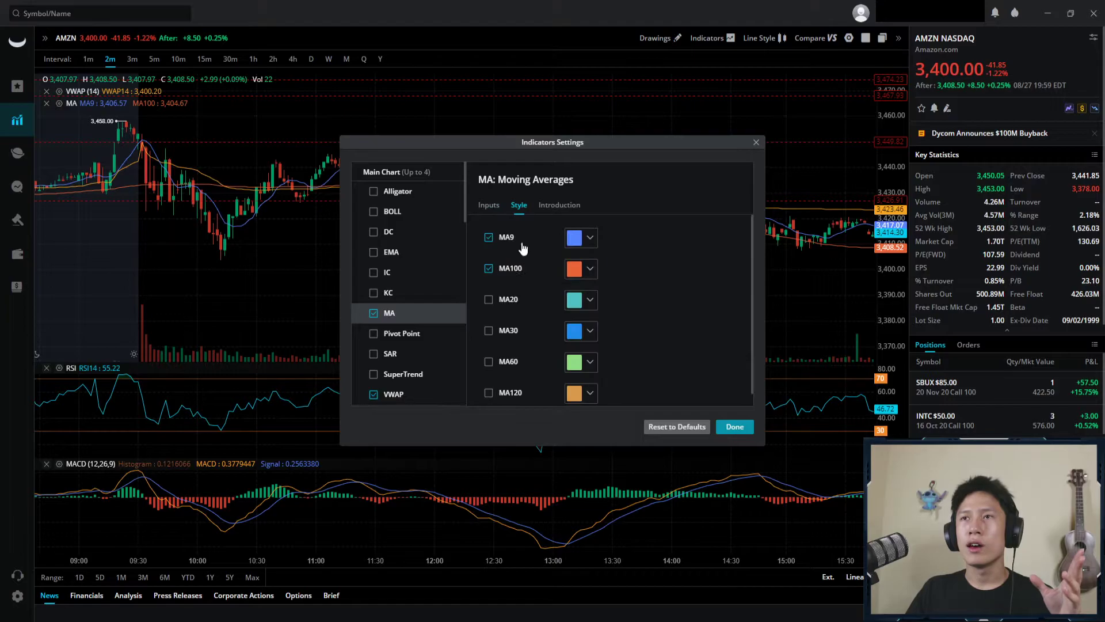
click(585, 240)
click(559, 205)
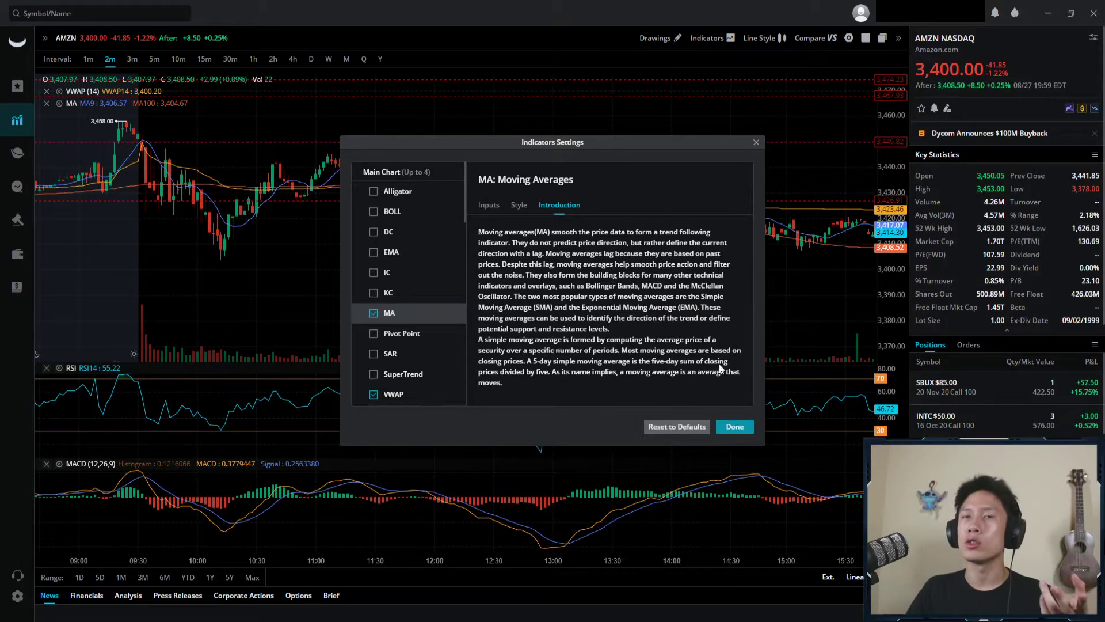
click(735, 429)
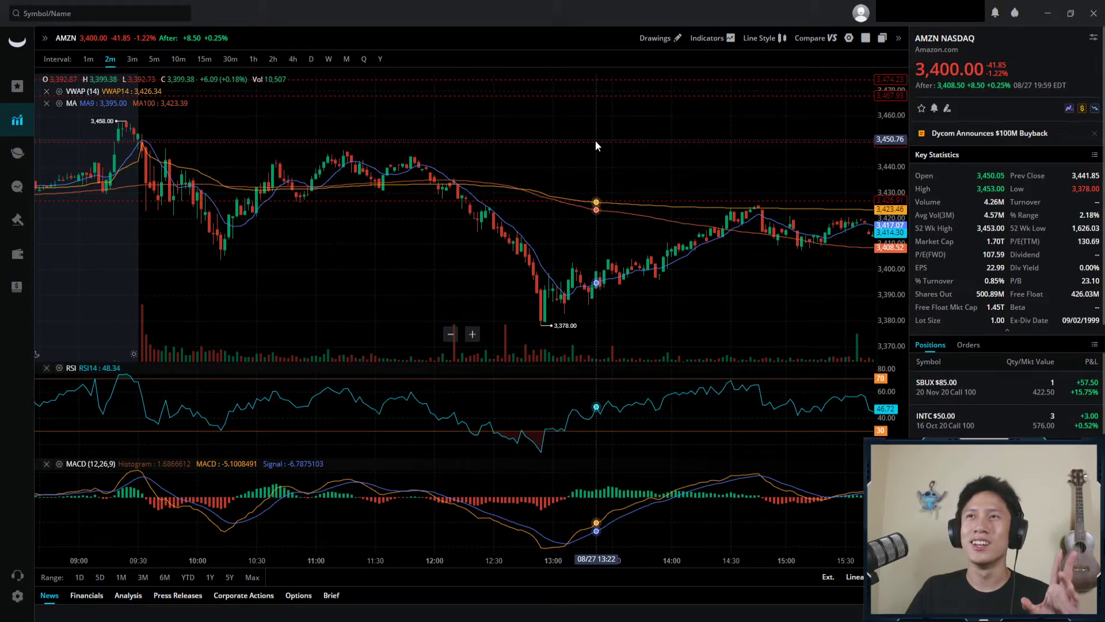
- Try the Area chart style on AMZN, then switch back to Candle
click(755, 40)
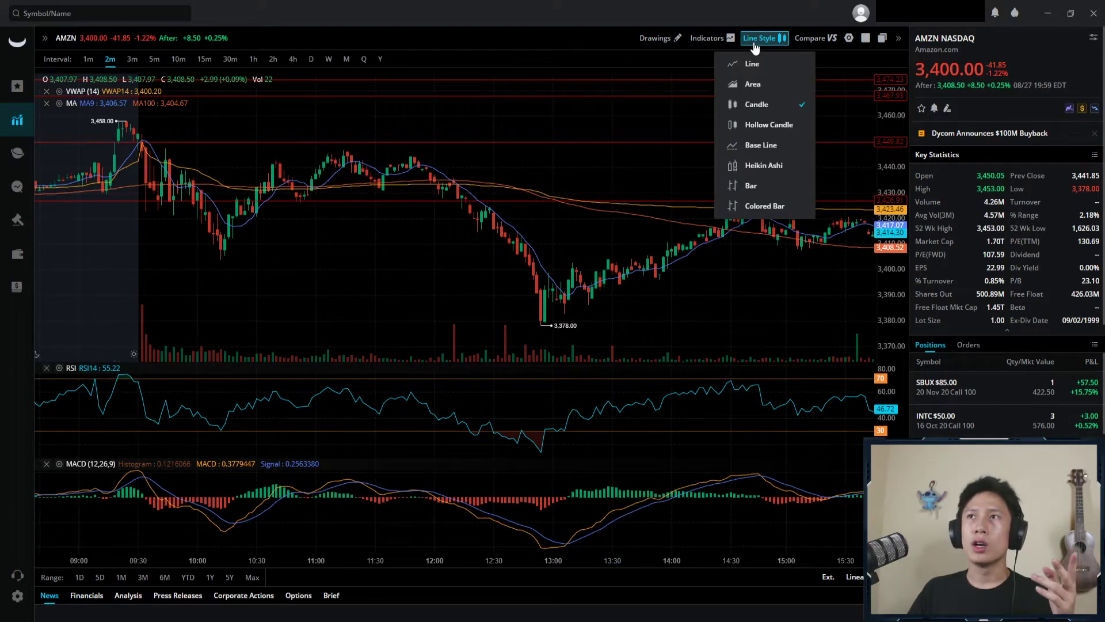
click(752, 84)
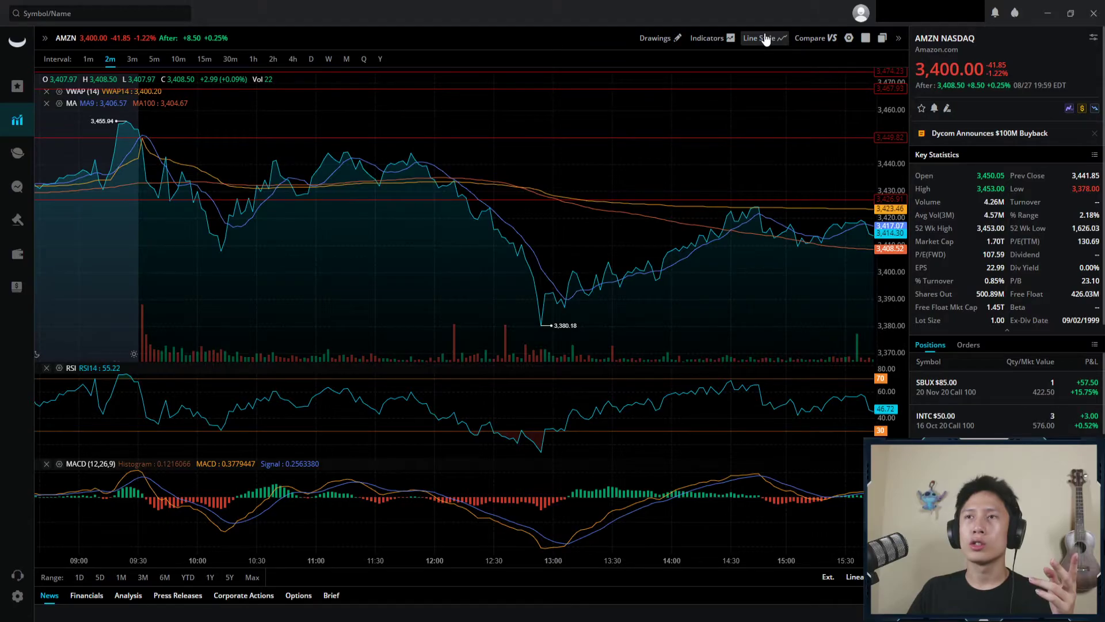
click(765, 38)
click(760, 105)
click(764, 38)
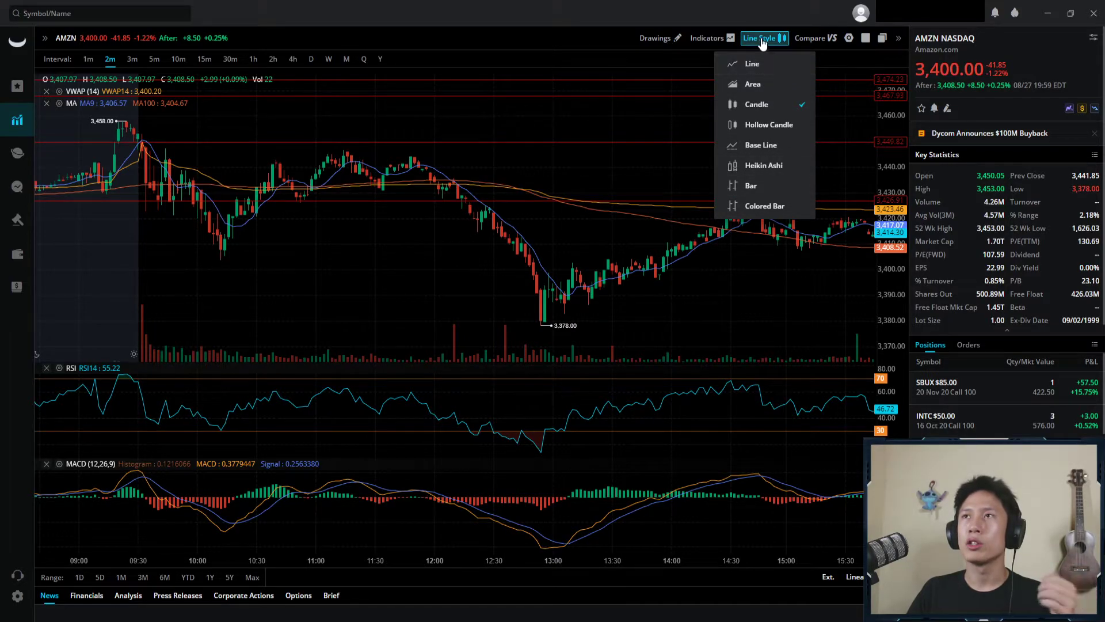
- Add Nvidia as a comparison overlay on the AMZN chart, then open the stock screener
click(811, 41)
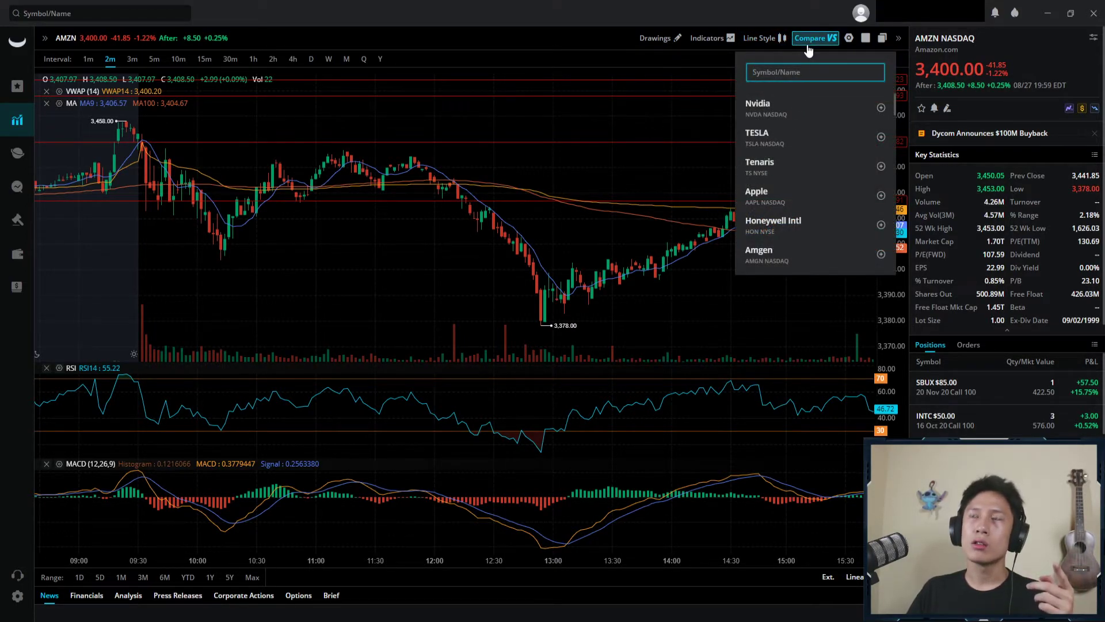
click(789, 112)
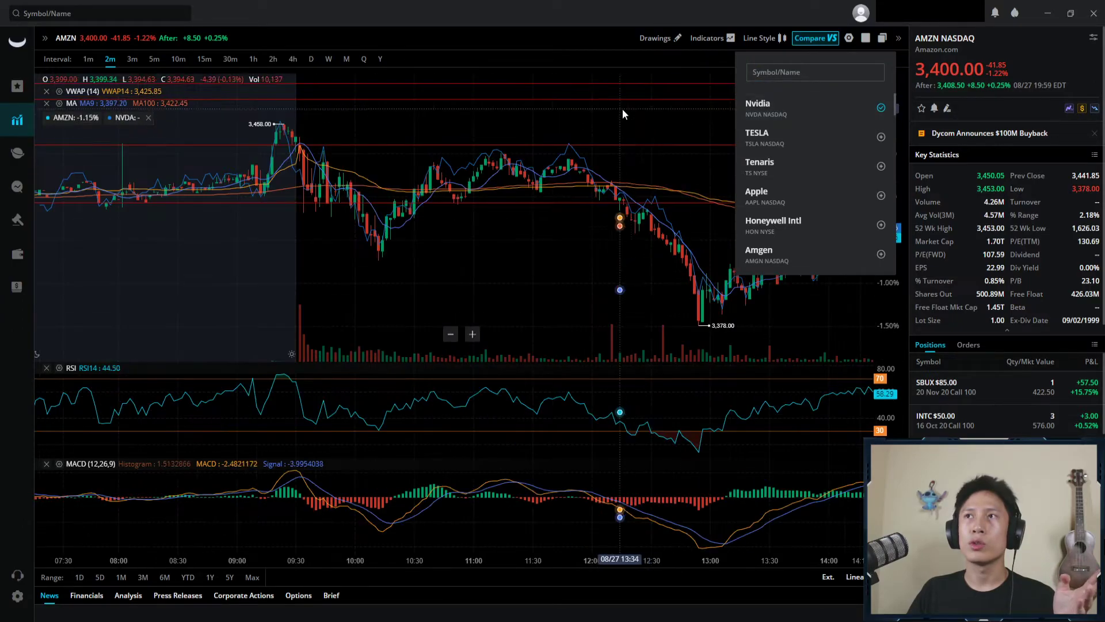
click(658, 119)
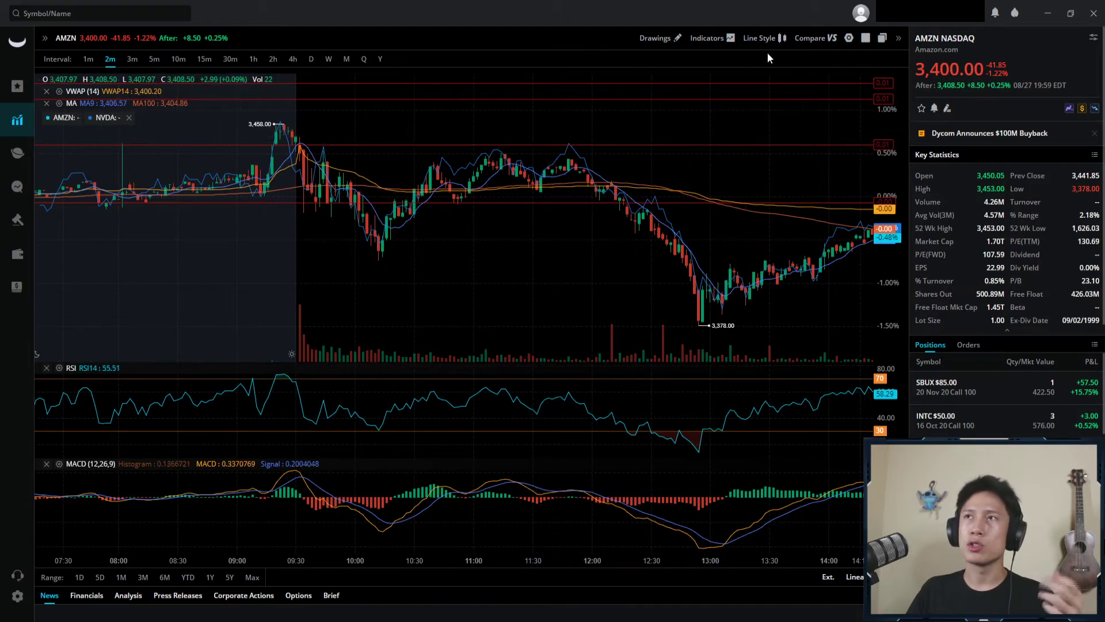
click(809, 38)
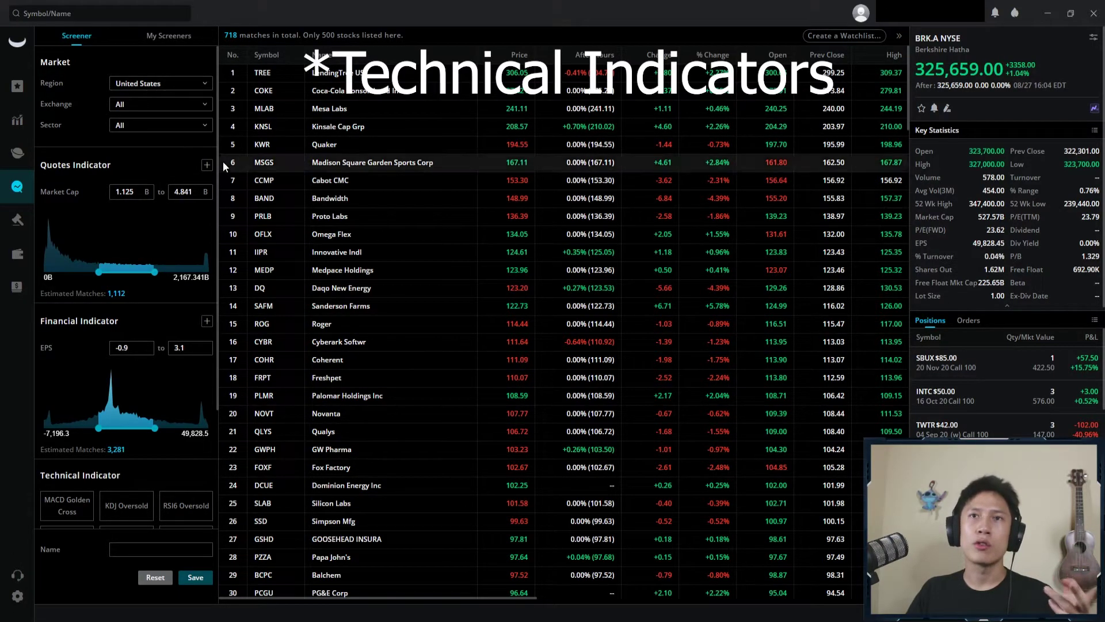
- Scroll through the screener filters and switch to the My Screeners tab
scroll(145, 398, down, 3)
scroll(116, 311, up, 3)
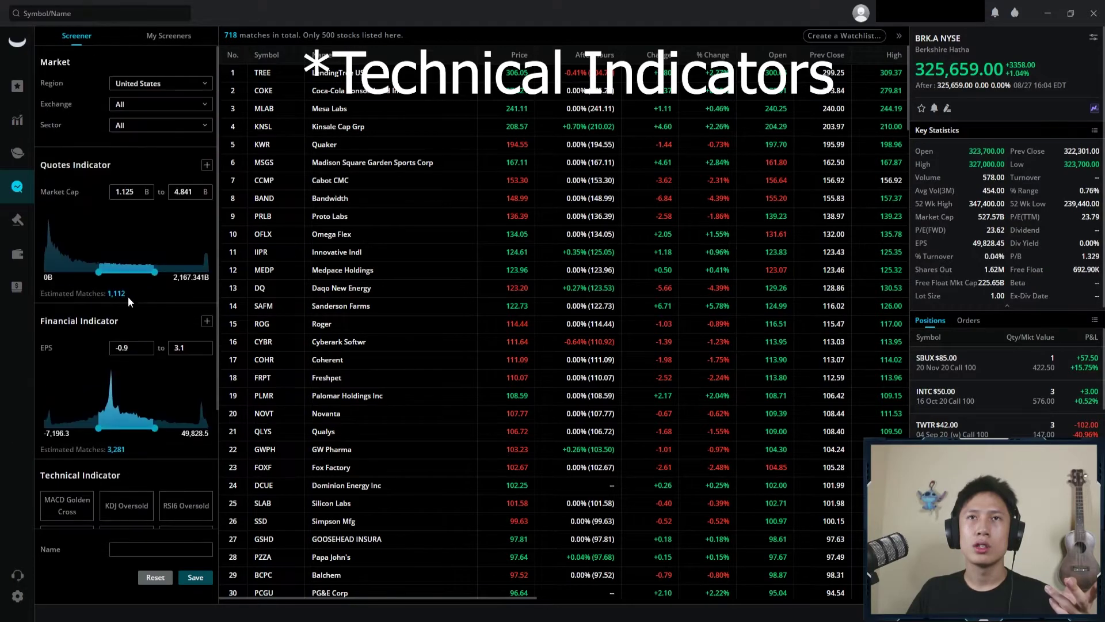
click(168, 35)
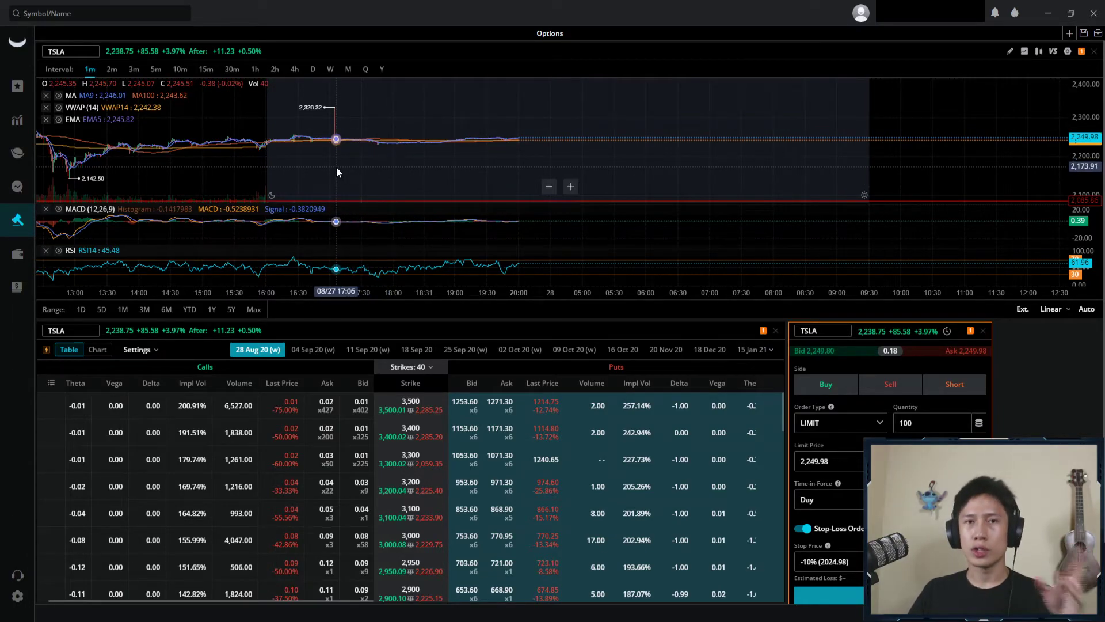
- Add the saved 2 Options board as a new board tab
drag(336, 167, 413, 168)
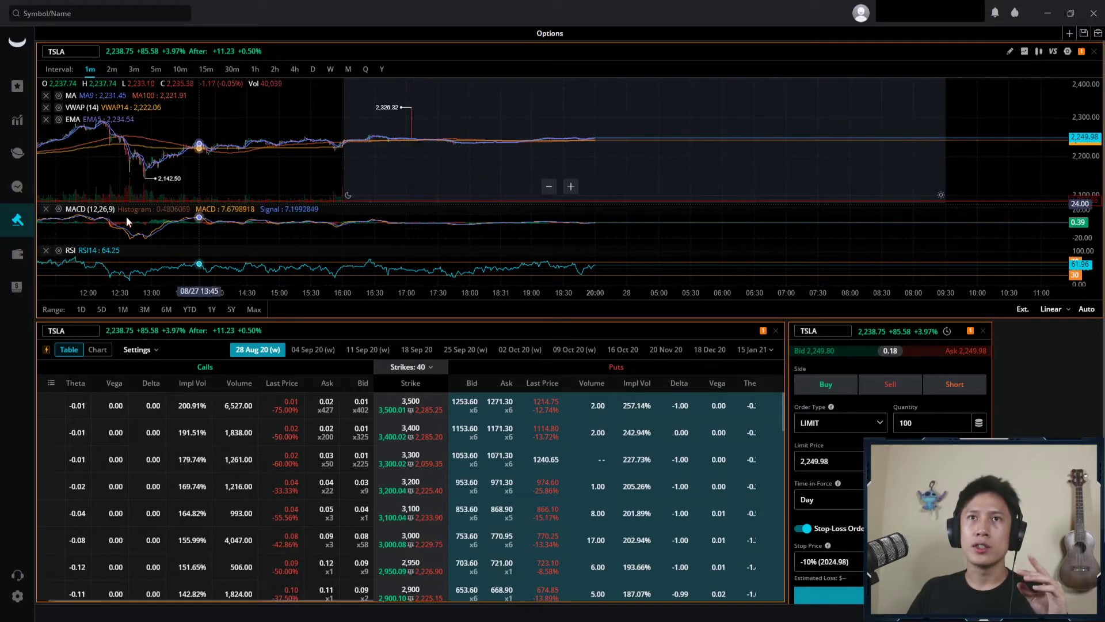
click(1070, 33)
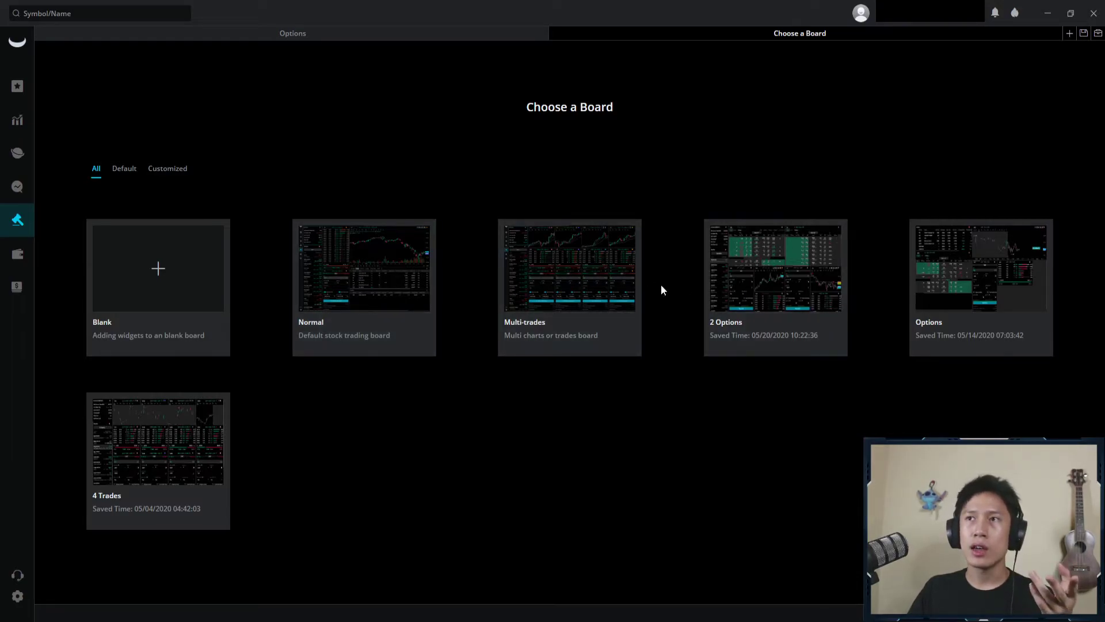
click(350, 278)
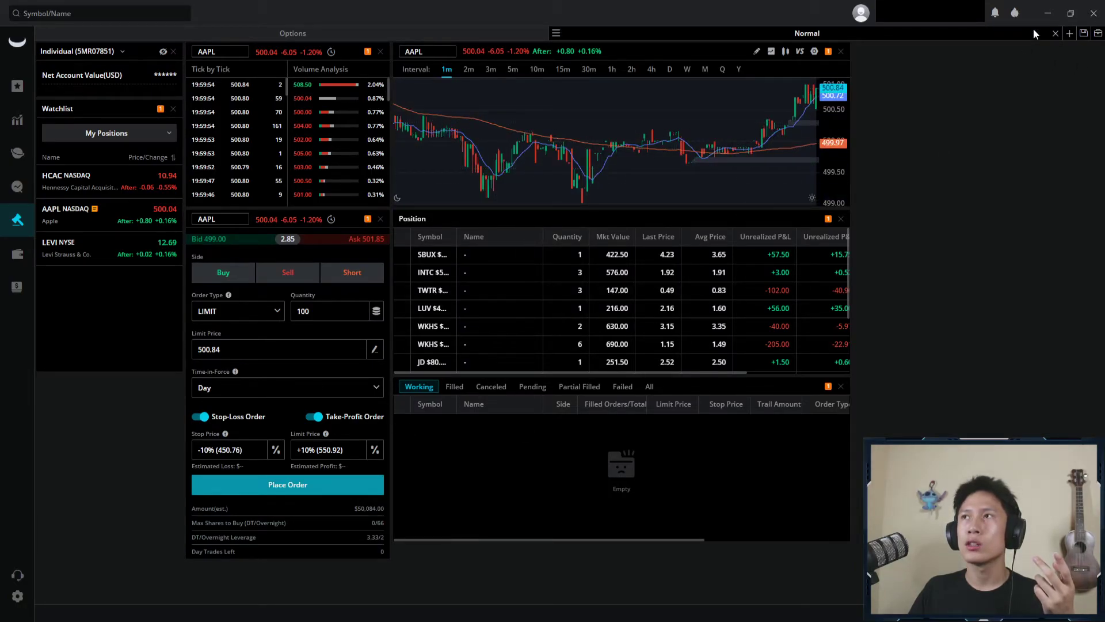
click(1070, 34)
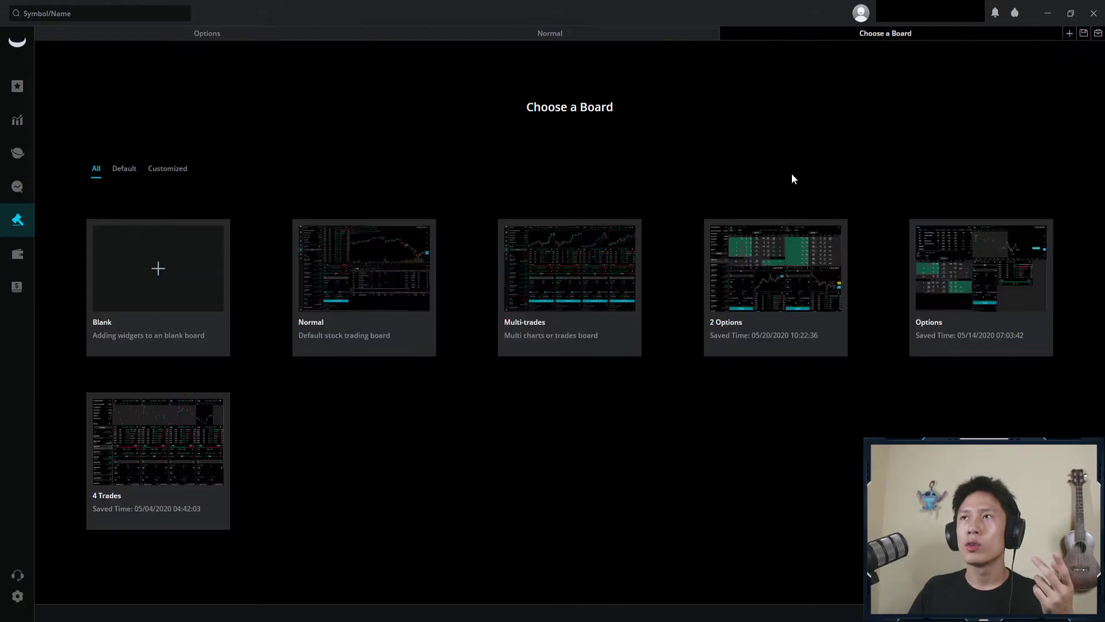
click(749, 279)
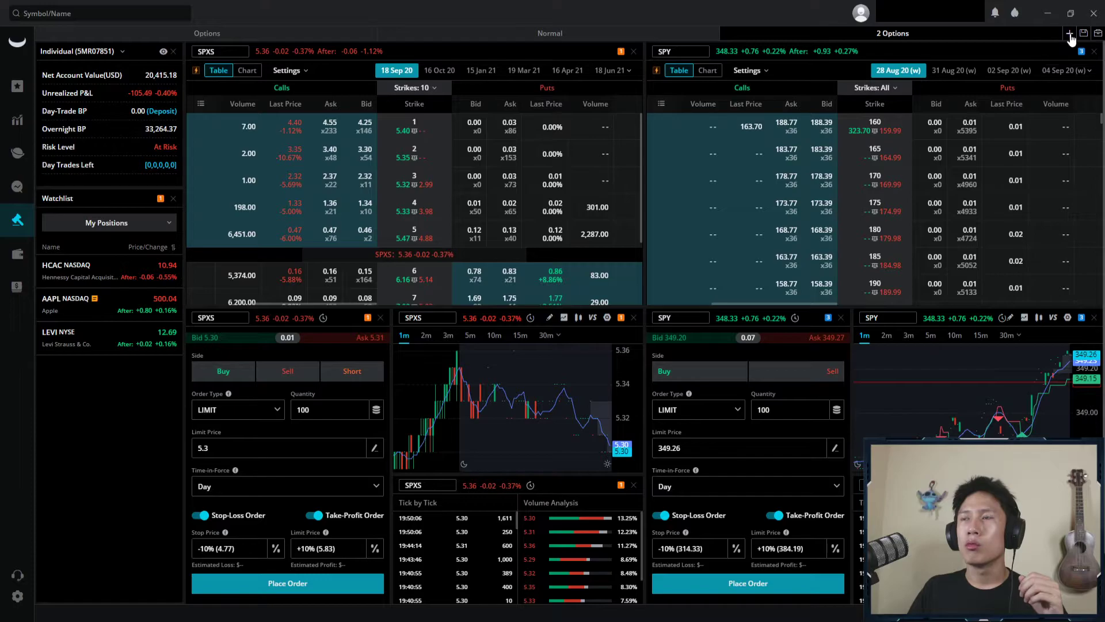
- Add the saved Options board as another tab and return to the first Options board
click(1069, 33)
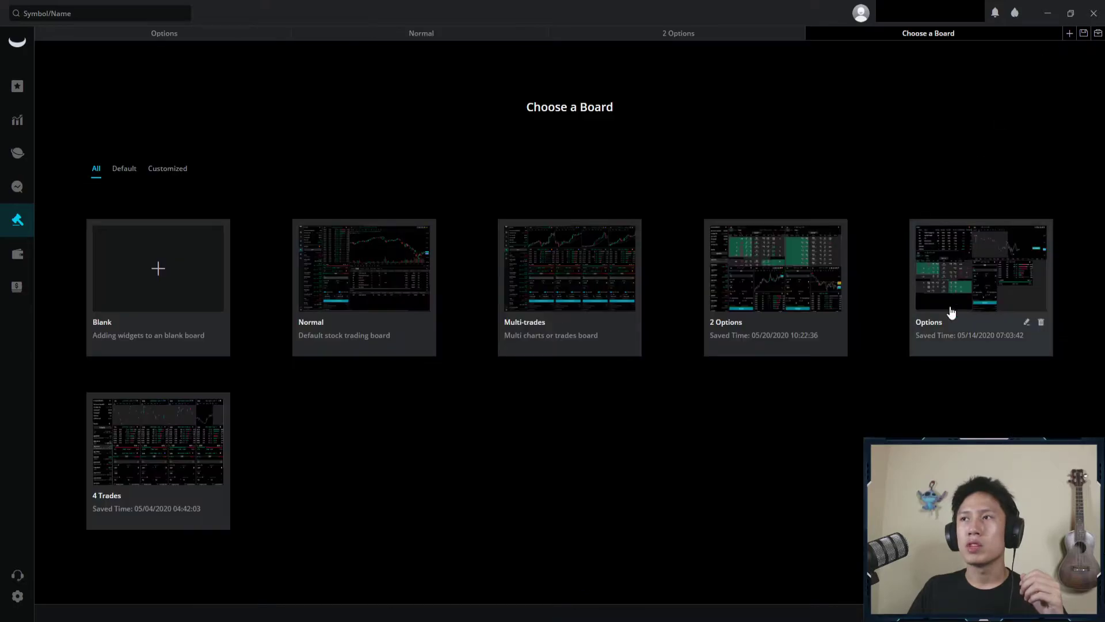
click(1005, 302)
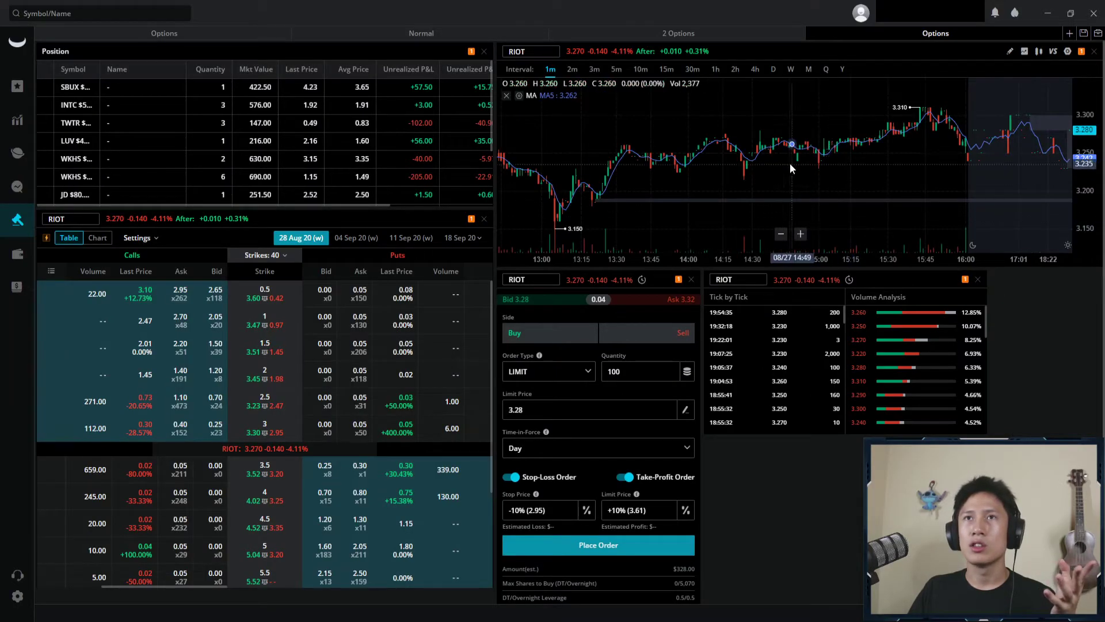
click(240, 36)
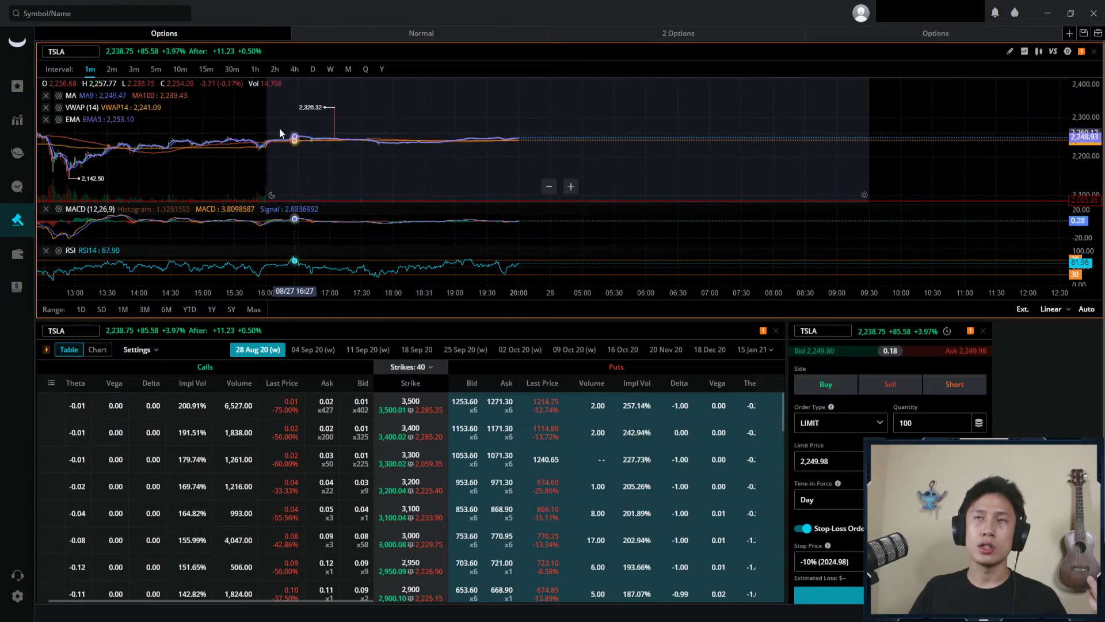
- Pan and zoom the TSLA chart to spread out earlier trading data
drag(171, 109, 367, 119)
drag(313, 97, 664, 120)
scroll(473, 112, up, 3)
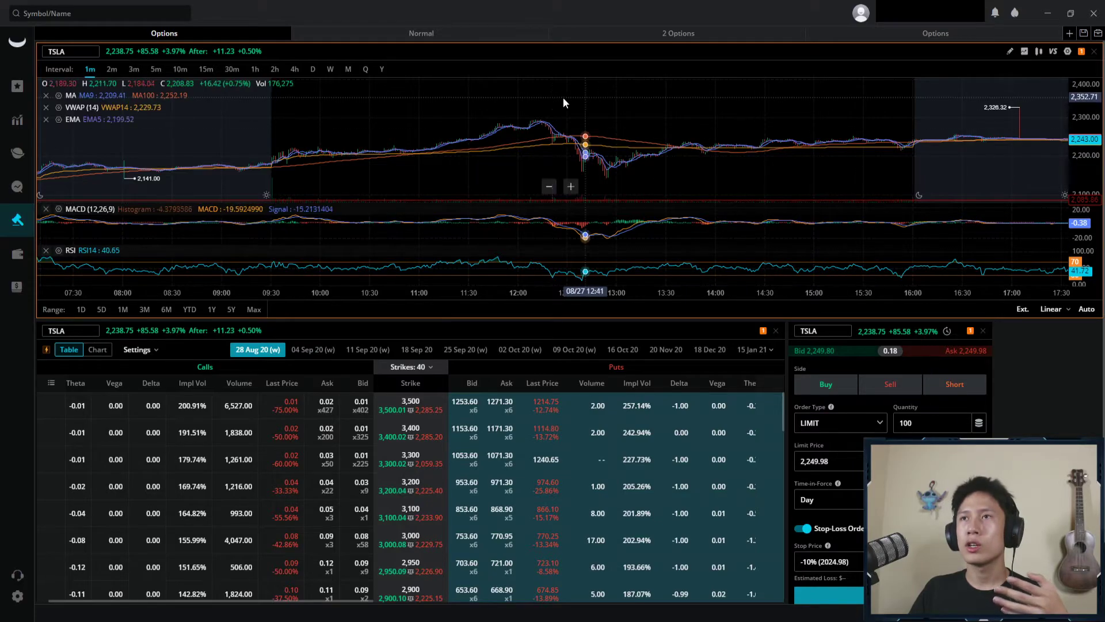
scroll(644, 115, up, 5)
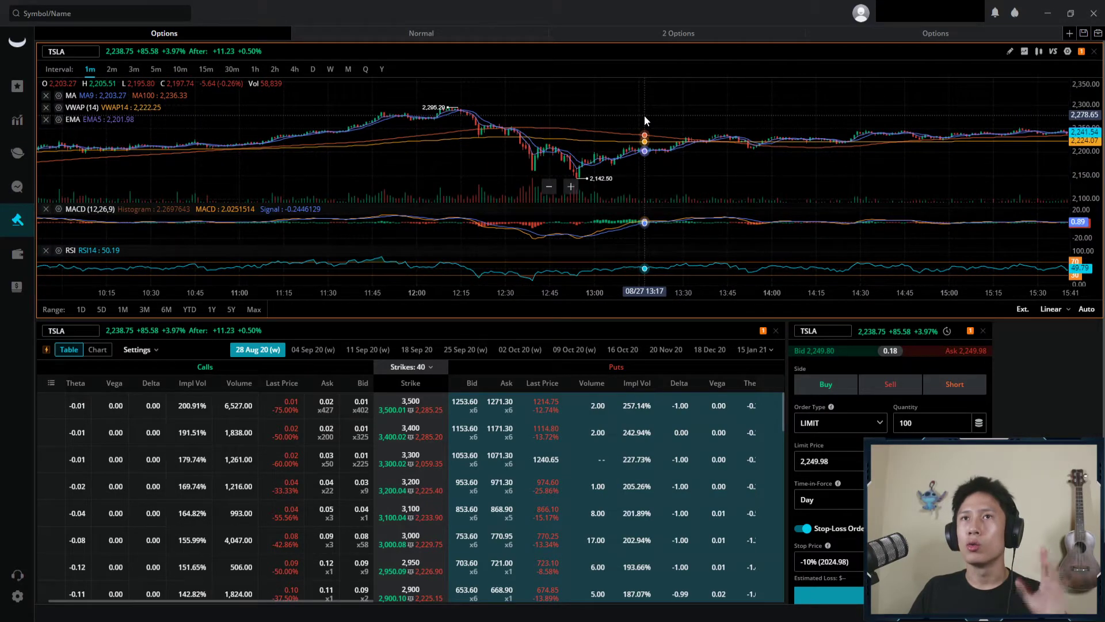
- On the RIOT Options board, move the chart lower right and Tick by Tick over positions
click(929, 35)
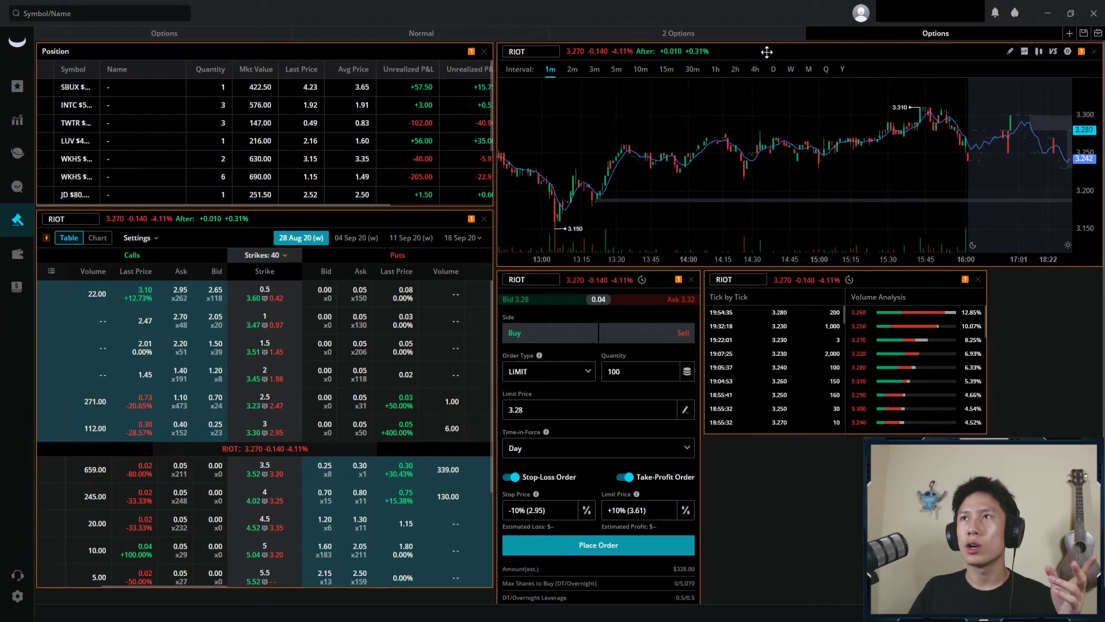
drag(767, 52, 750, 373)
drag(895, 281, 493, 130)
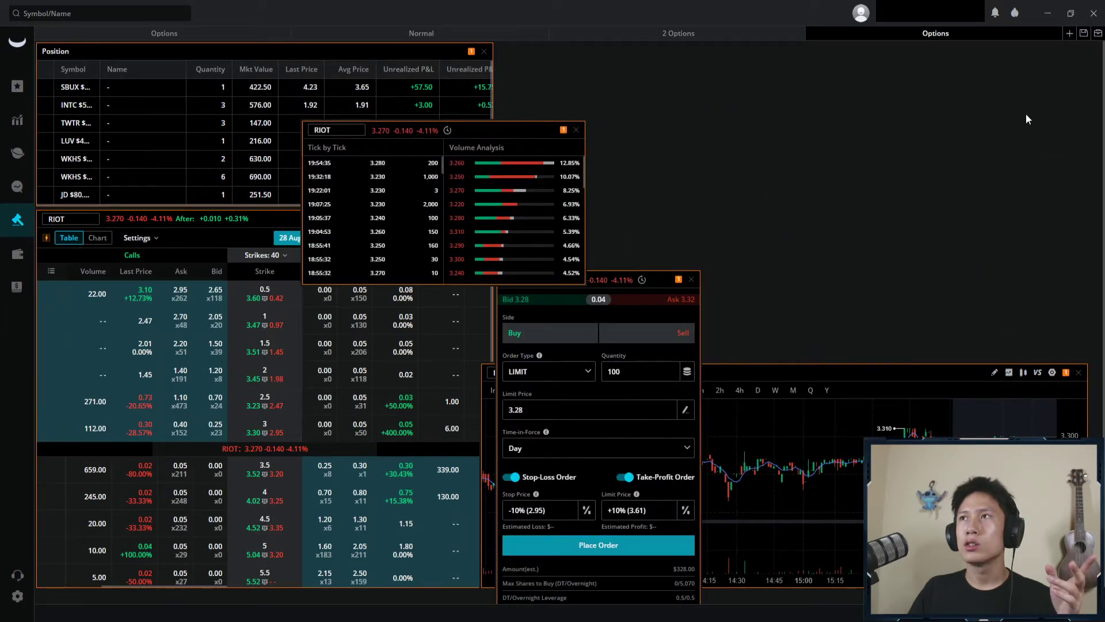
- Add AAPL Quotes and Time & Sales widgets, placing them on the right side
click(1070, 34)
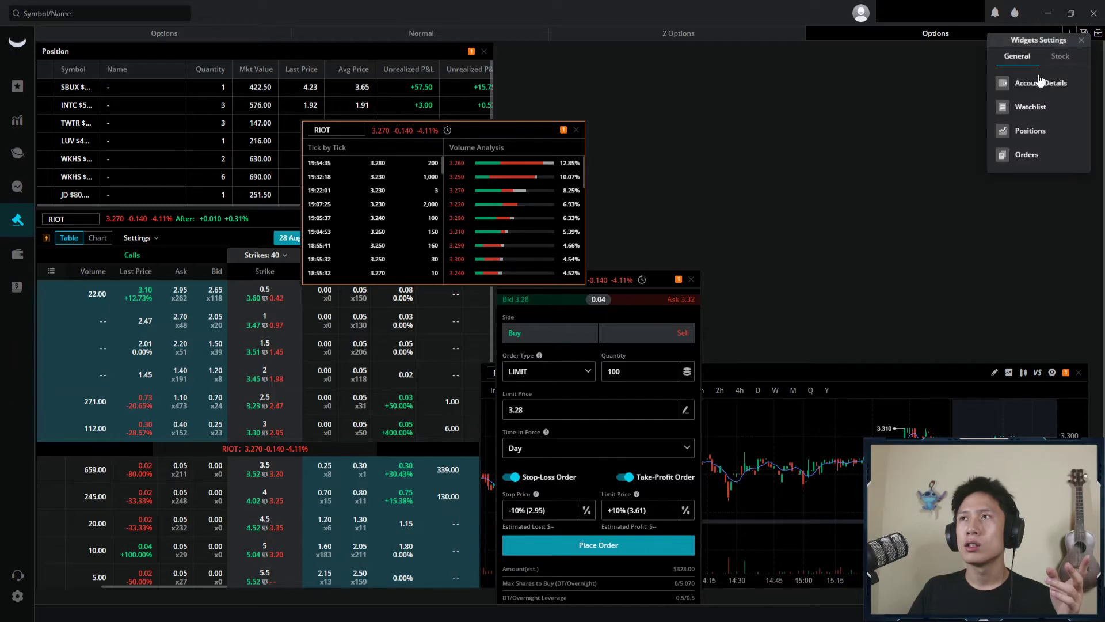
click(1059, 57)
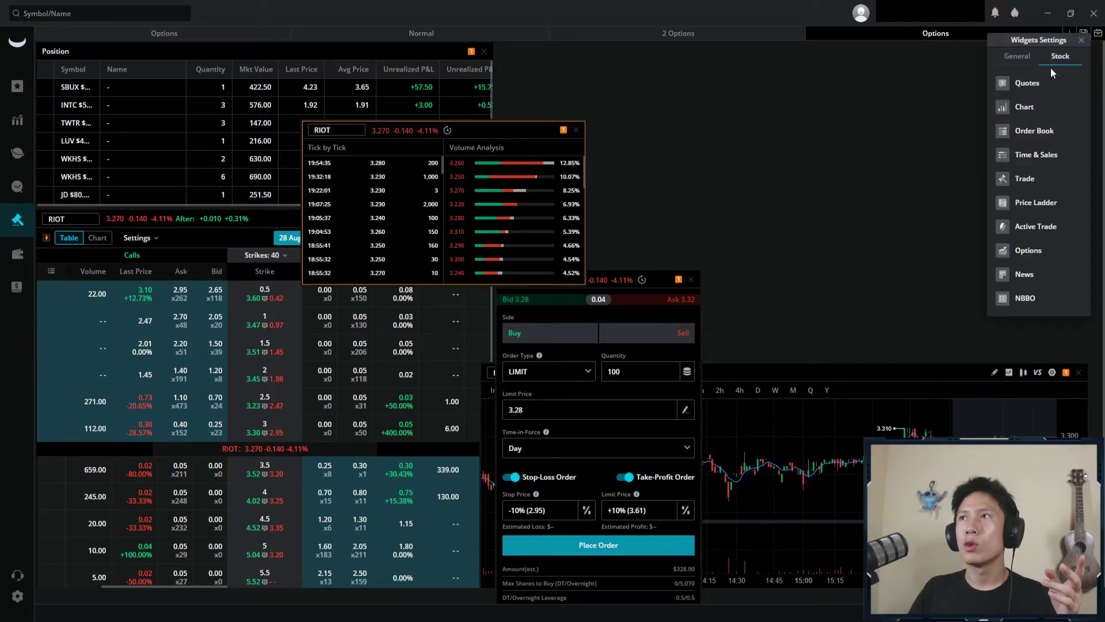
click(1030, 84)
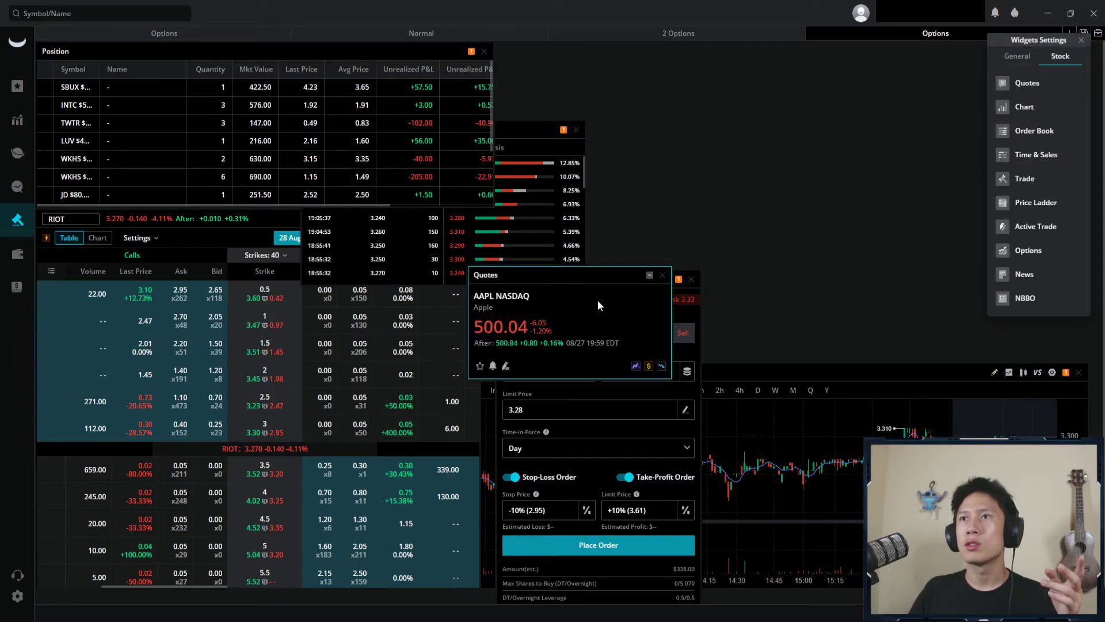
drag(585, 275, 784, 70)
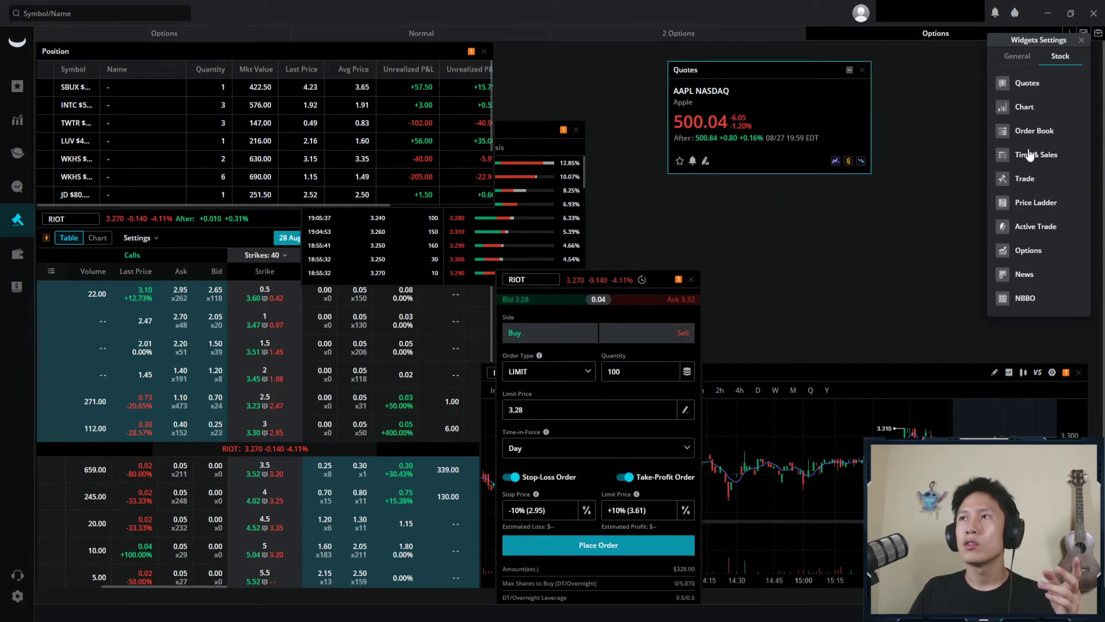
click(1037, 155)
drag(586, 249, 844, 186)
- Add an AAPL Price Ladder widget and position it clear of the options chain
click(1036, 203)
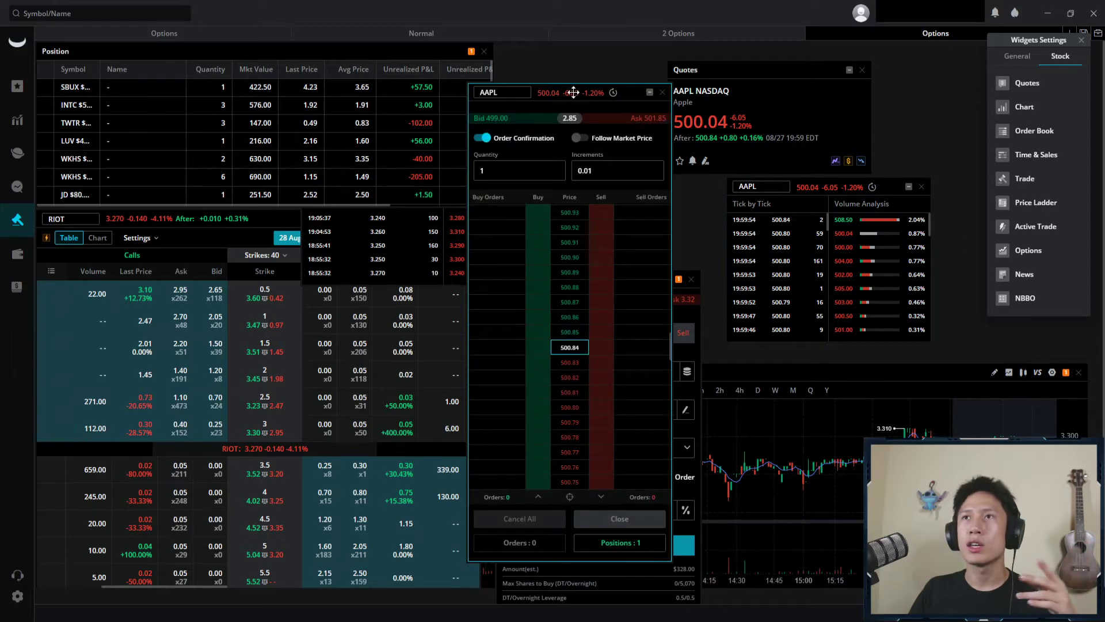
drag(582, 108, 458, 85)
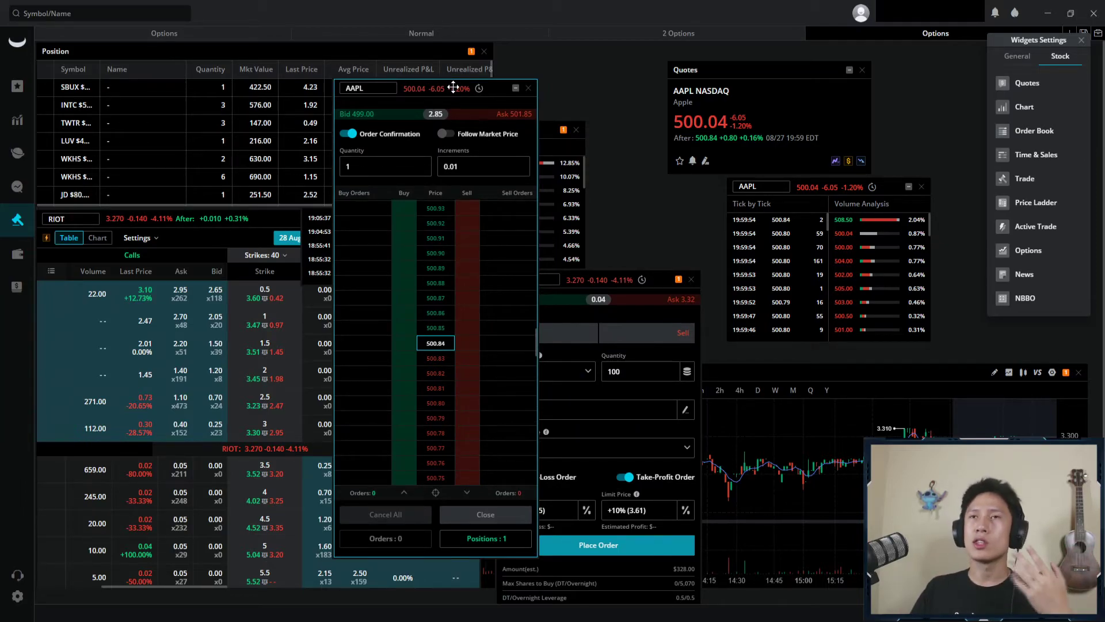
drag(453, 87, 350, 75)
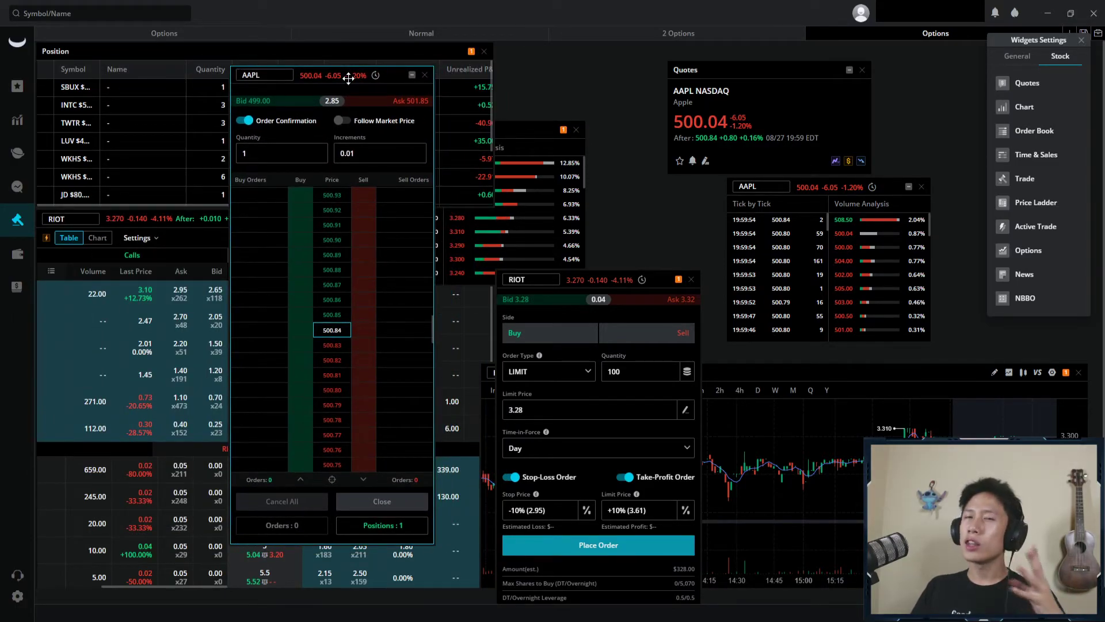
drag(348, 78, 635, 40)
mouse_move(623, 42)
mouse_down()
mouse_move(637, 37)
mouse_move(620, 46)
mouse_up()
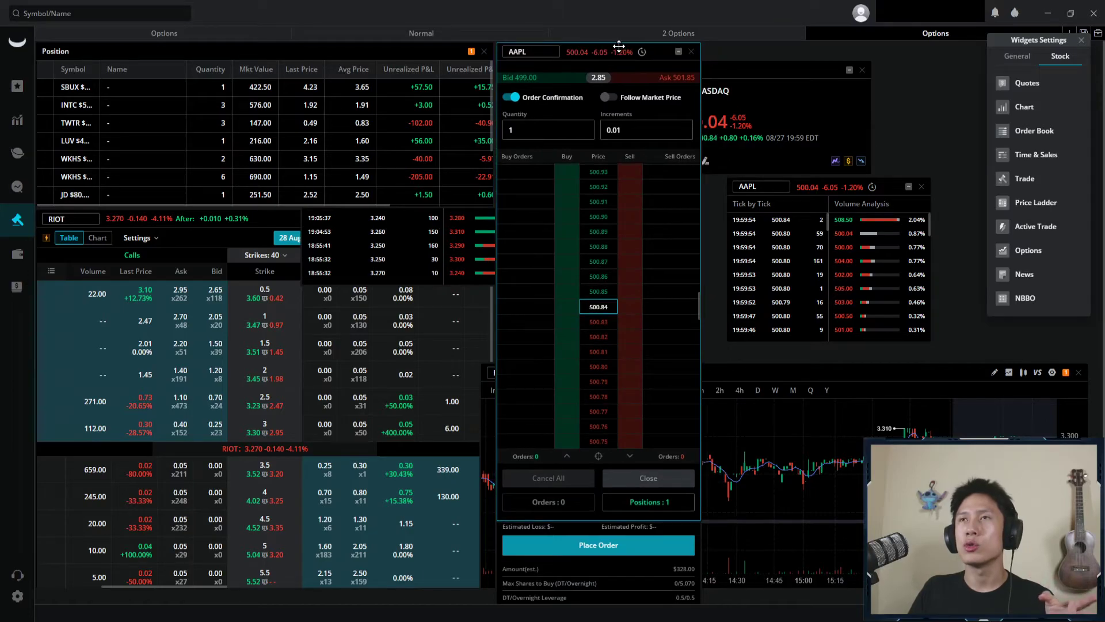
click(18, 217)
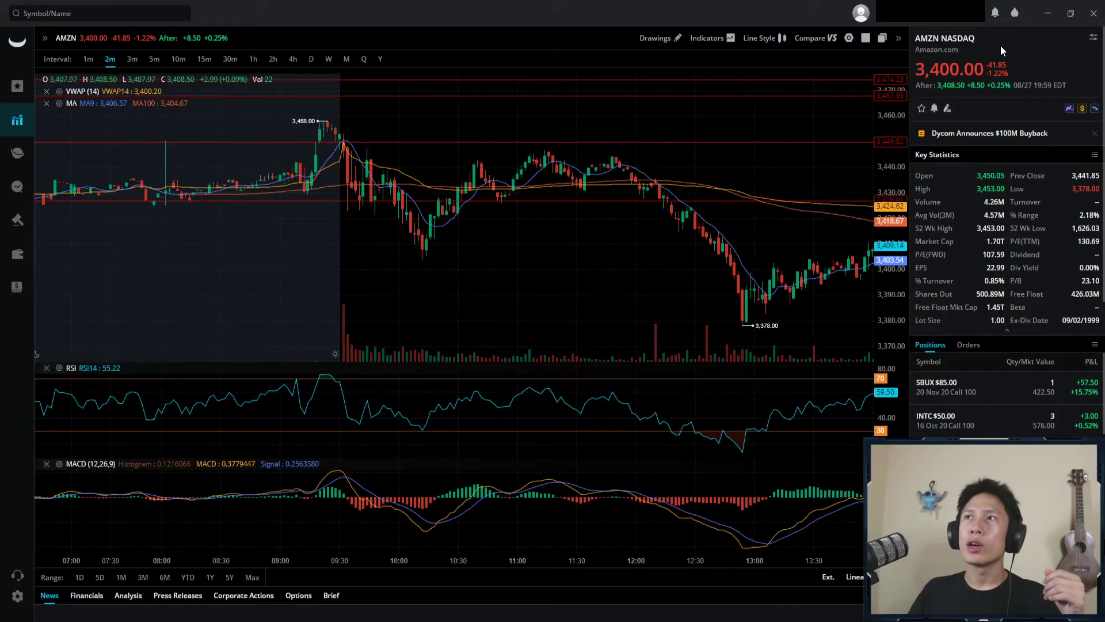
click(994, 15)
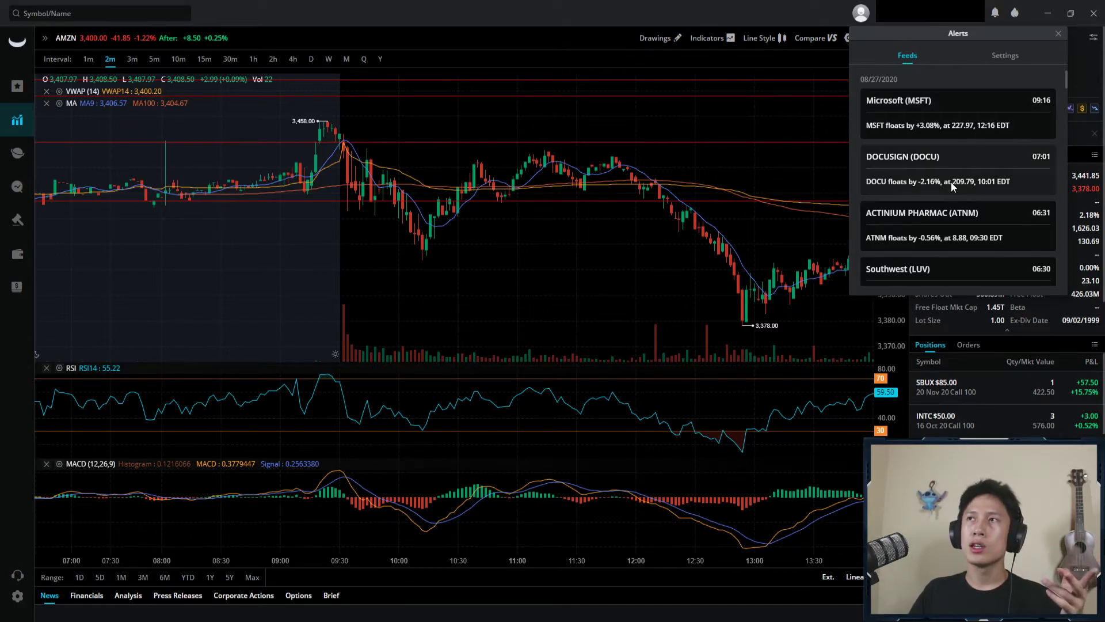
click(1002, 55)
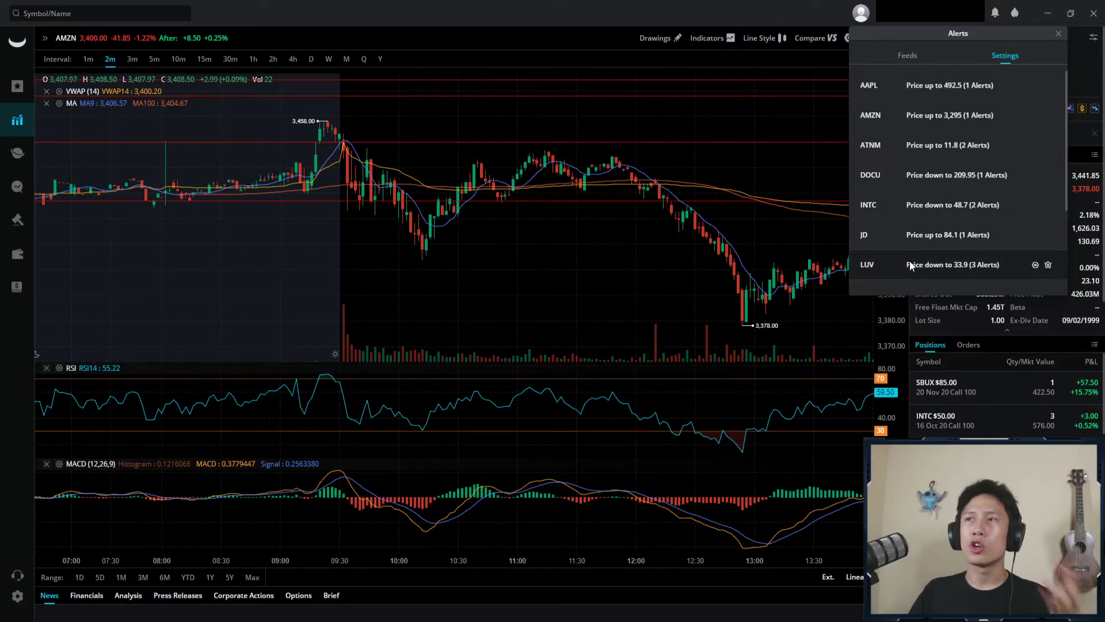
scroll(921, 201, down, 2)
scroll(955, 173, up, 2)
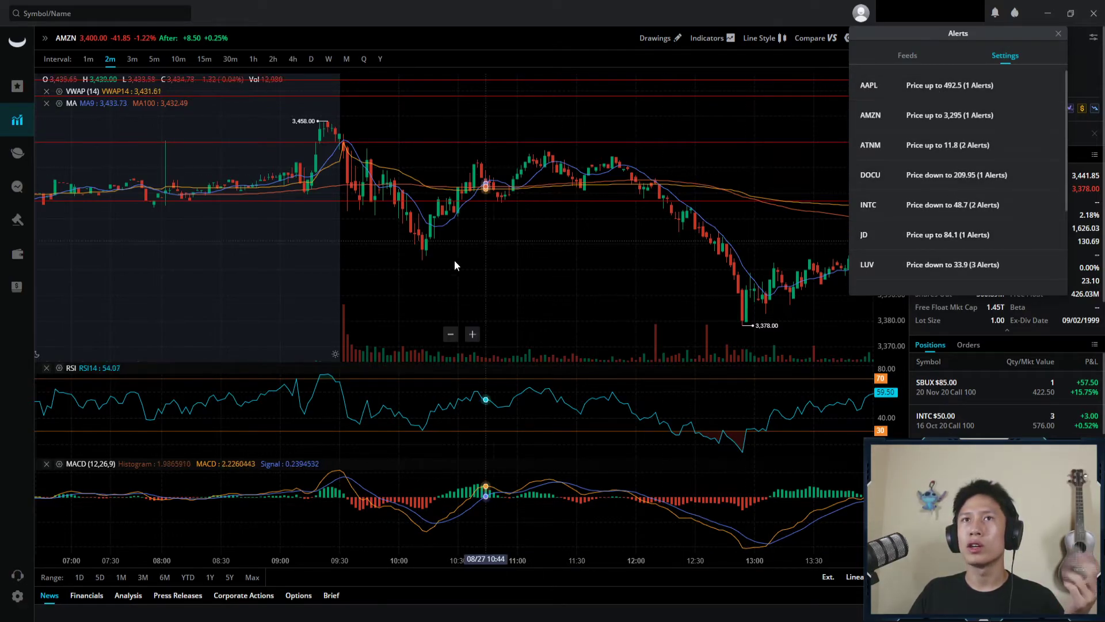
drag(616, 285, 488, 254)
click(1058, 33)
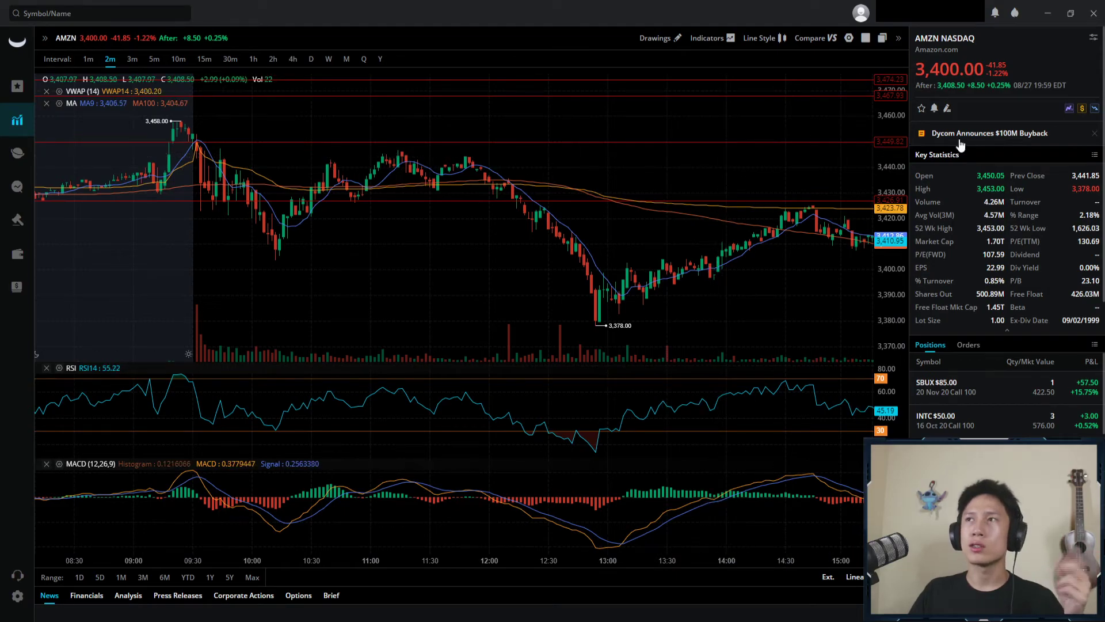
- In AMZN Alert Settings, add a Price Below 3,000 row under Above 3,295 and save
click(934, 109)
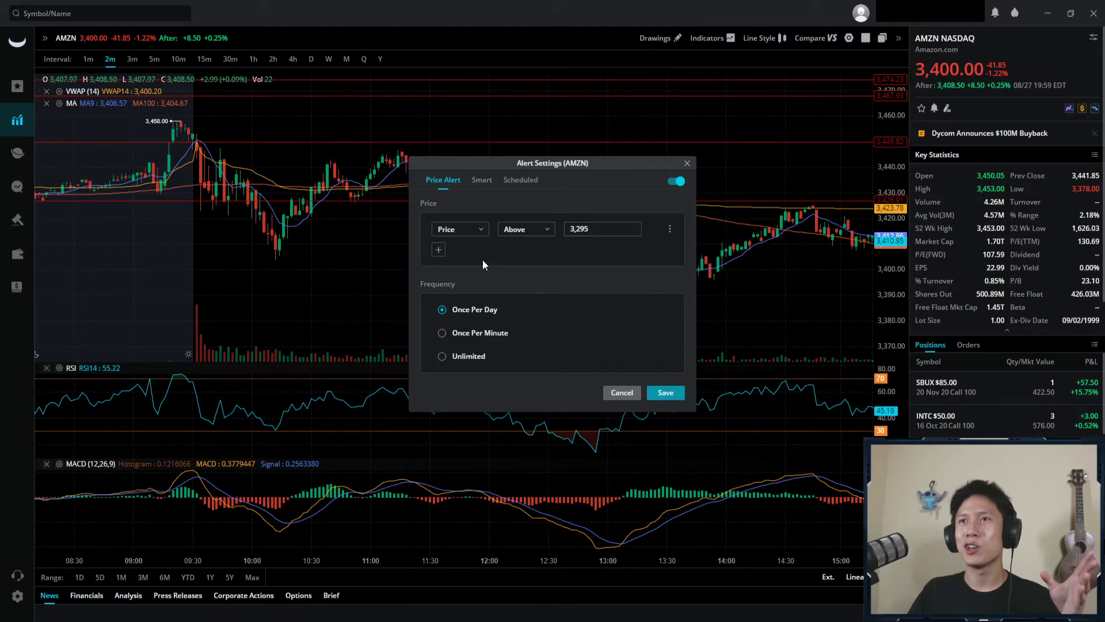
click(438, 249)
click(526, 246)
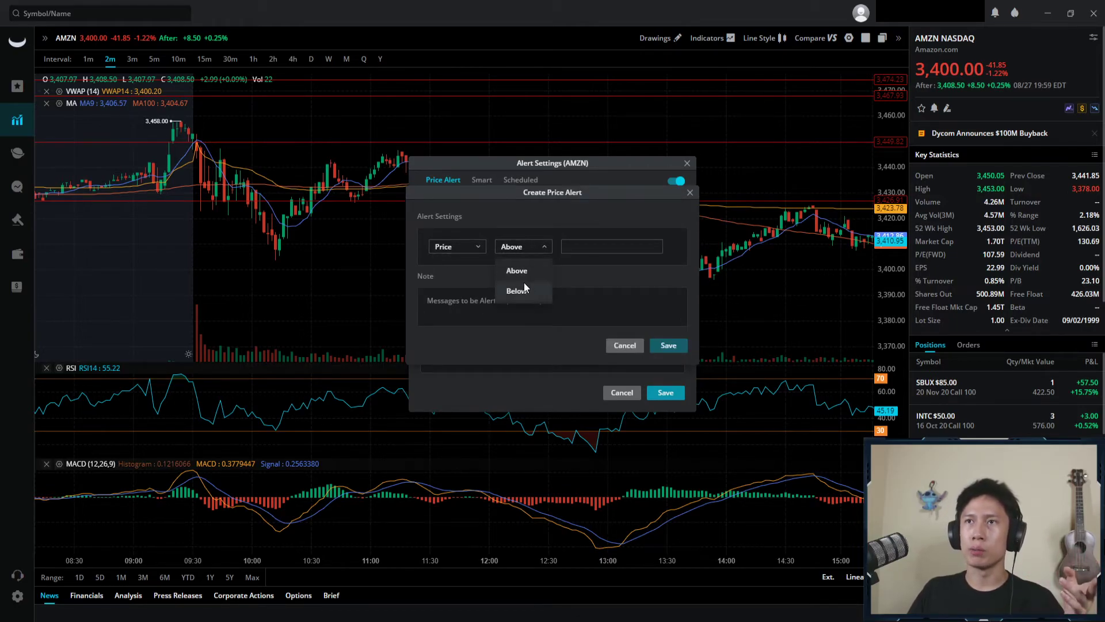
click(525, 290)
click(579, 248)
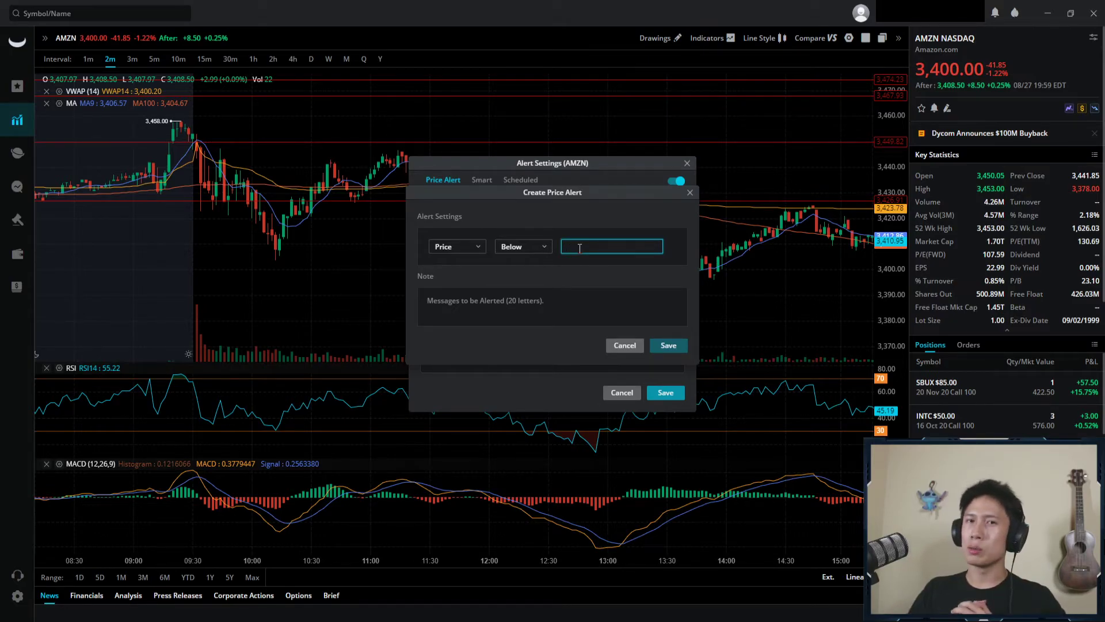
click(450, 249)
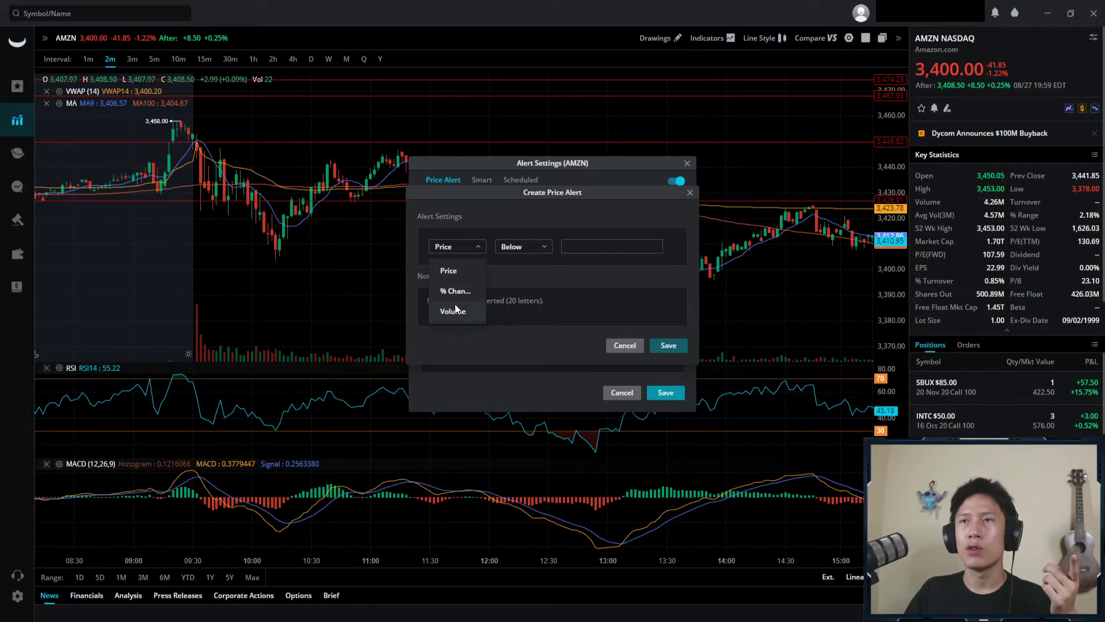
click(544, 251)
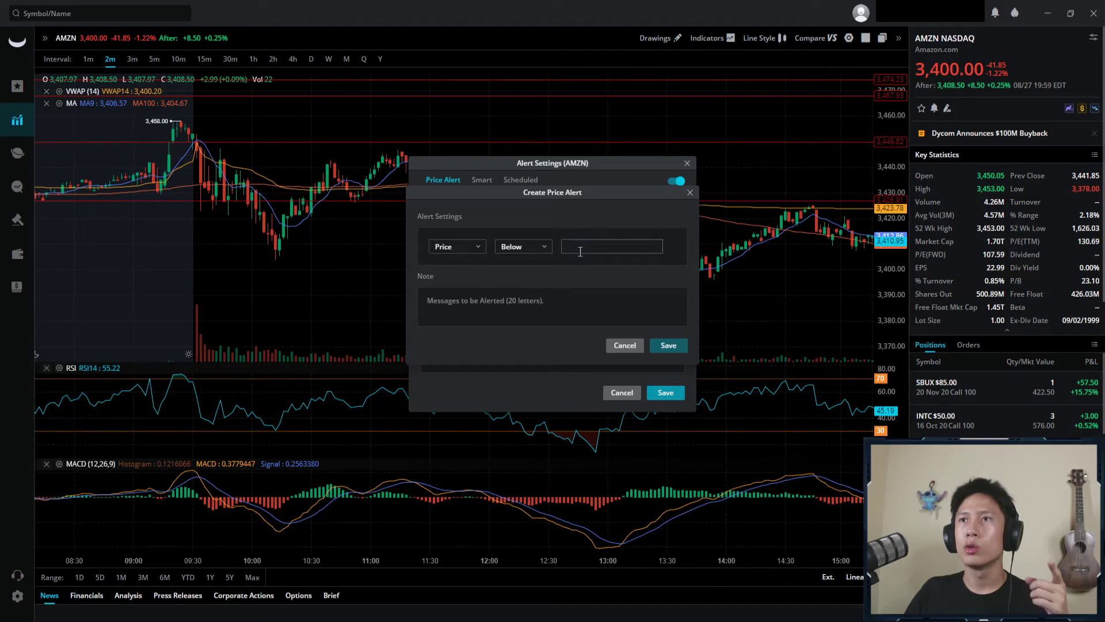
click(579, 247)
text(3000)
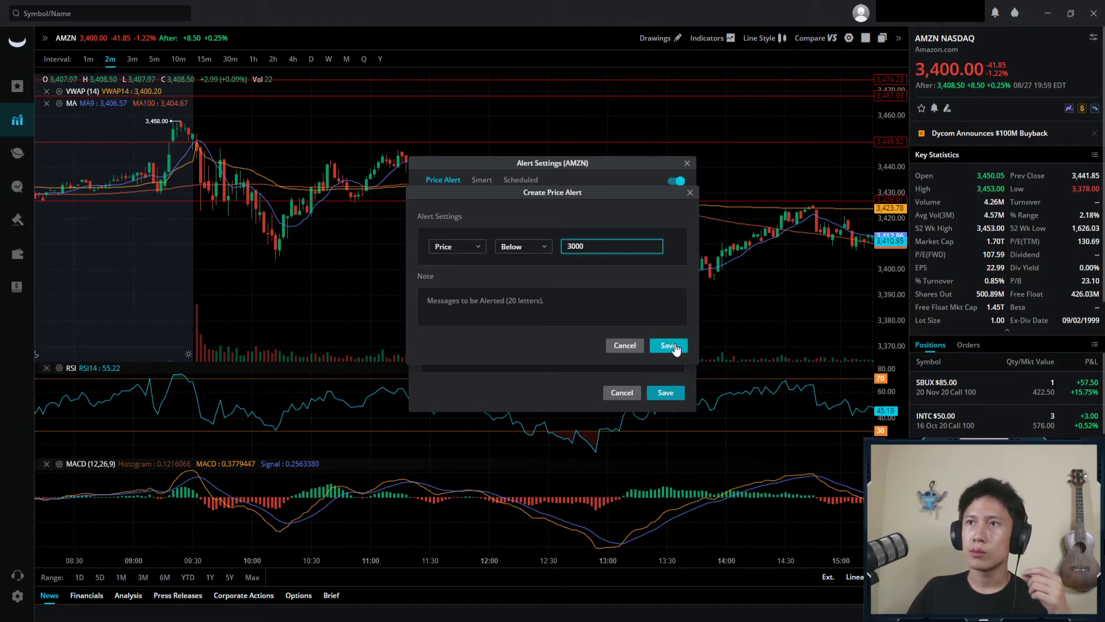
click(668, 345)
click(668, 413)
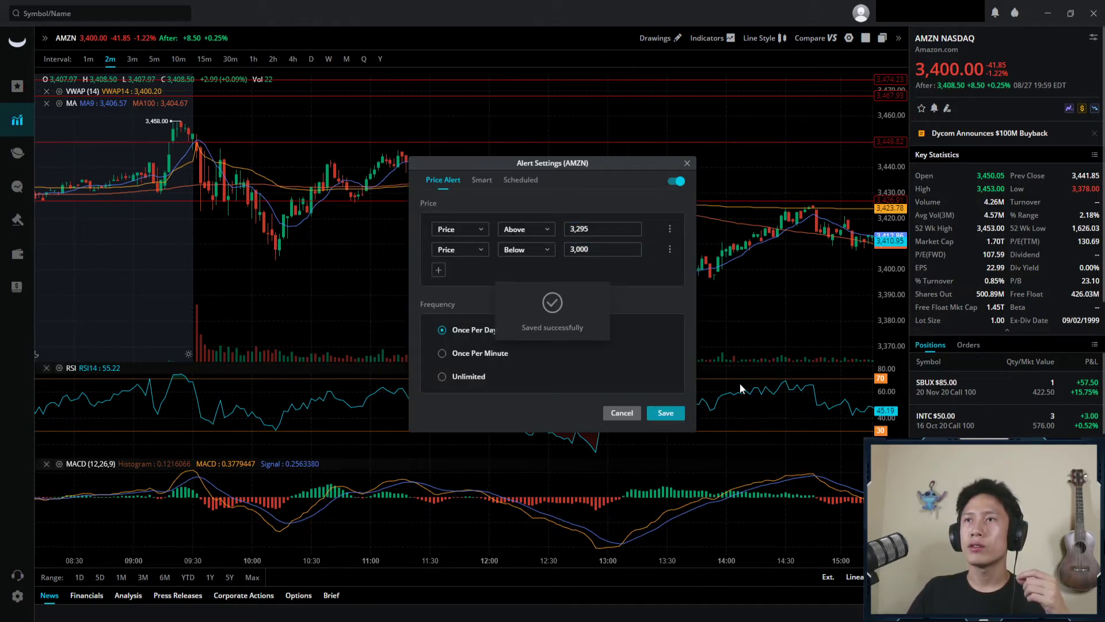
- Compress the AMZN price axis until the 3,000 alert line comes into view
drag(876, 299, 741, 128)
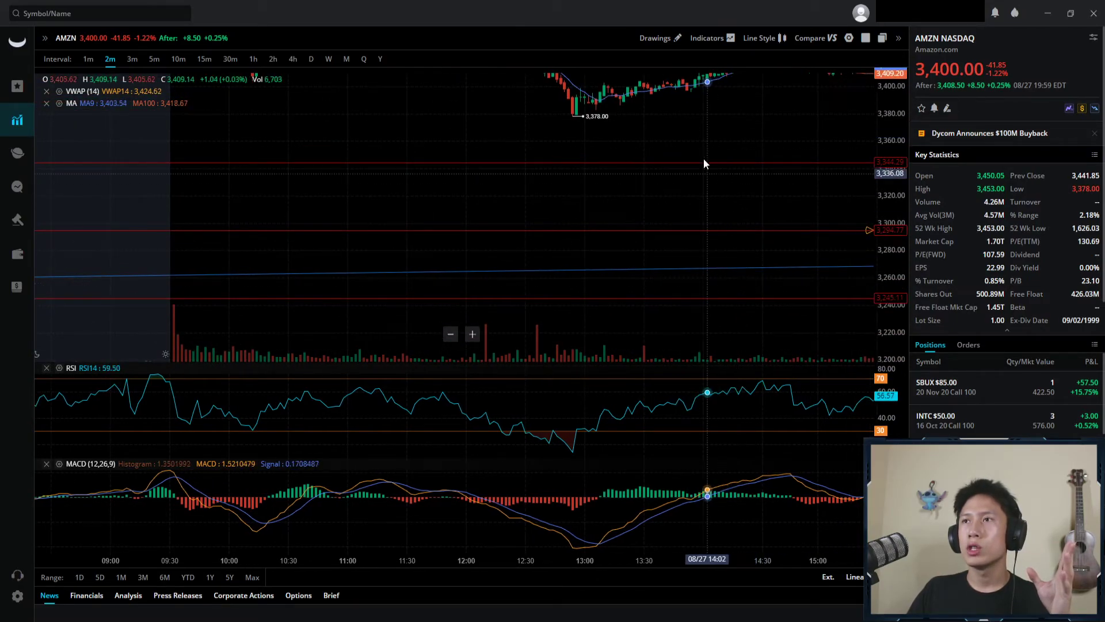
drag(878, 286, 770, 196)
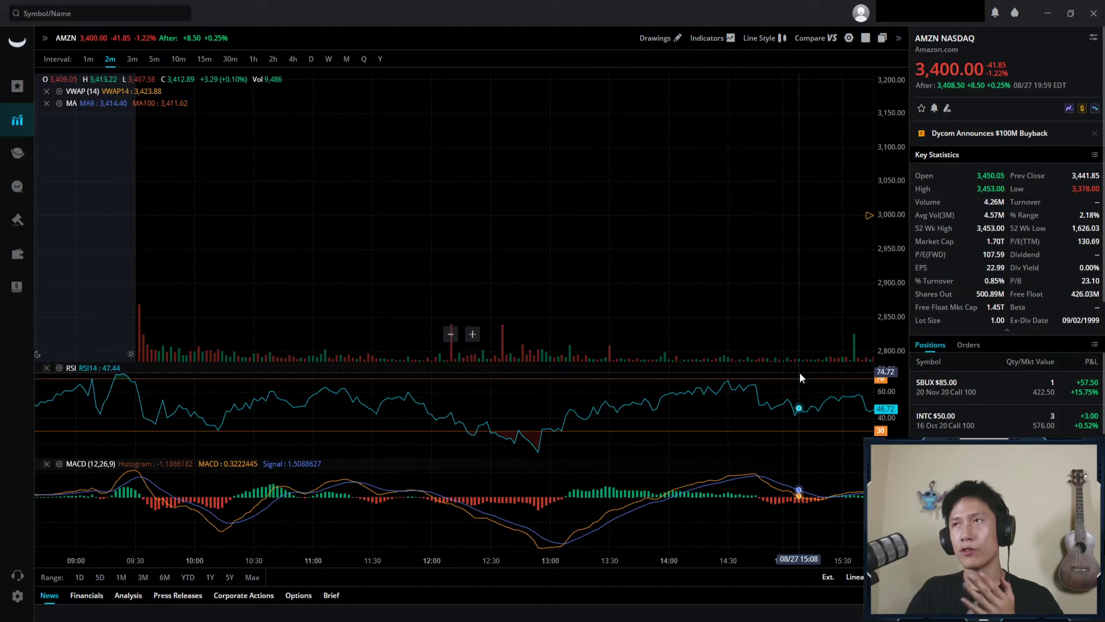
- Delete the Below 3,000 row from the AMZN alert settings and save, keeping Above 3,295
click(995, 12)
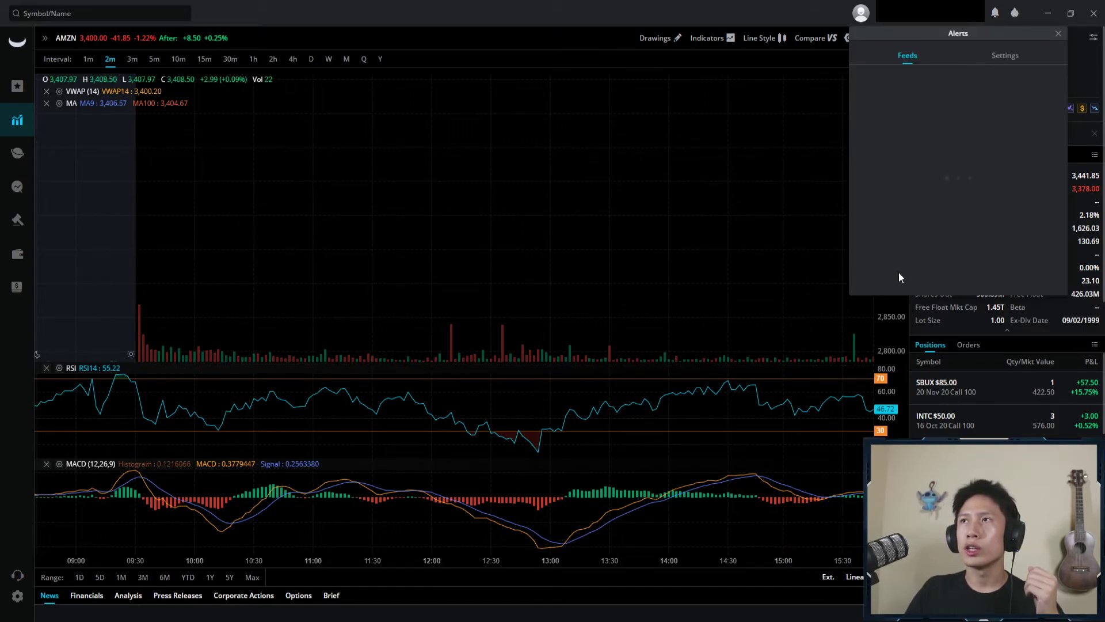
click(1002, 55)
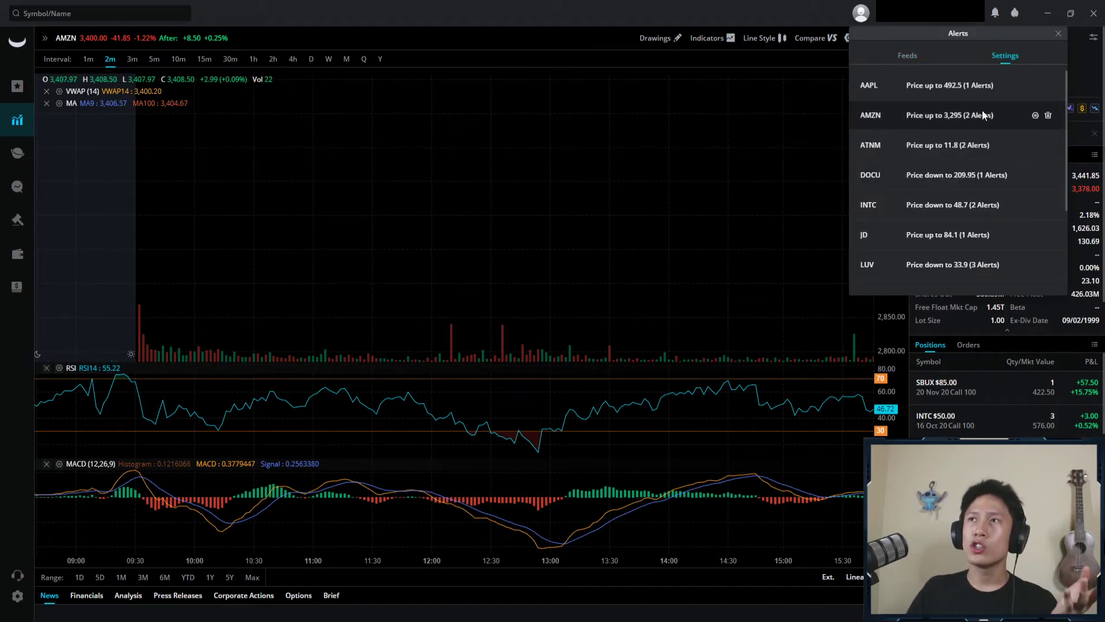
click(1035, 115)
click(670, 242)
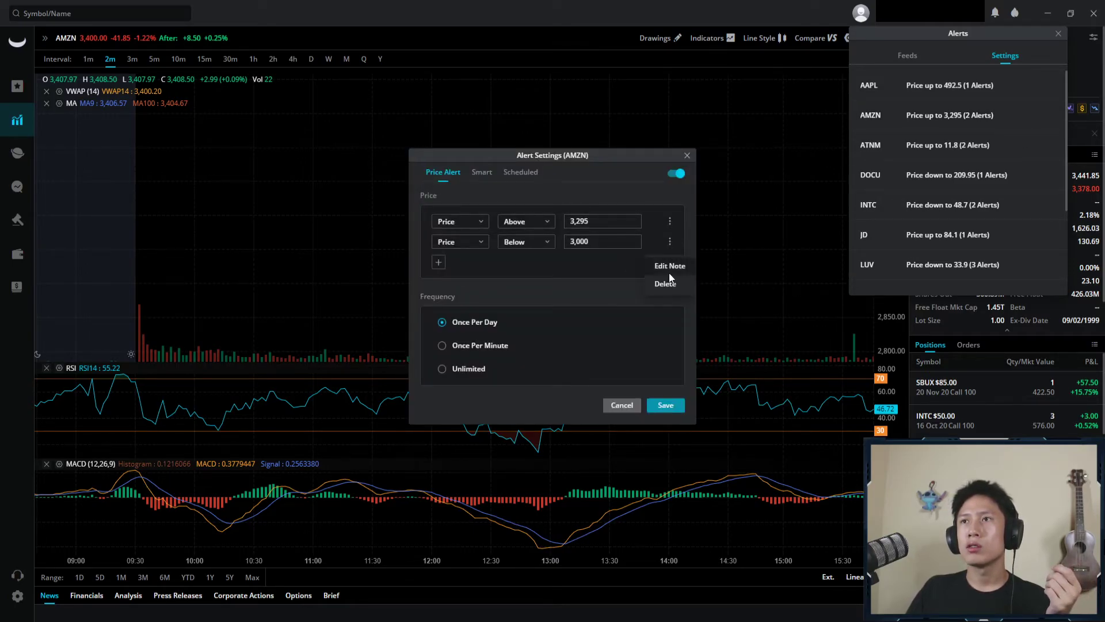
click(682, 288)
click(668, 385)
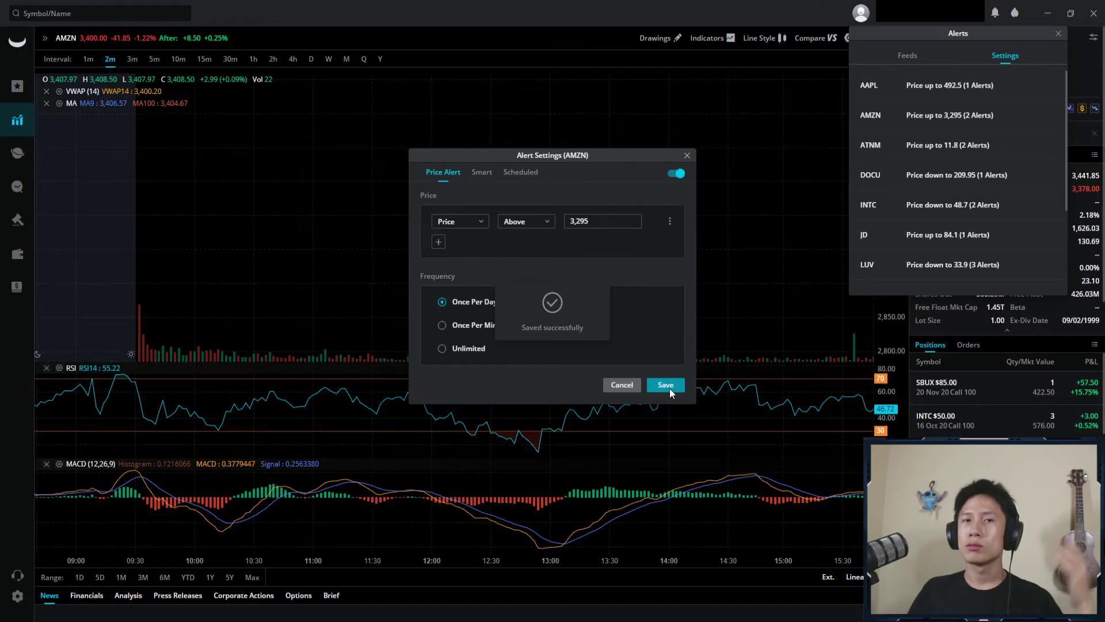
click(240, 209)
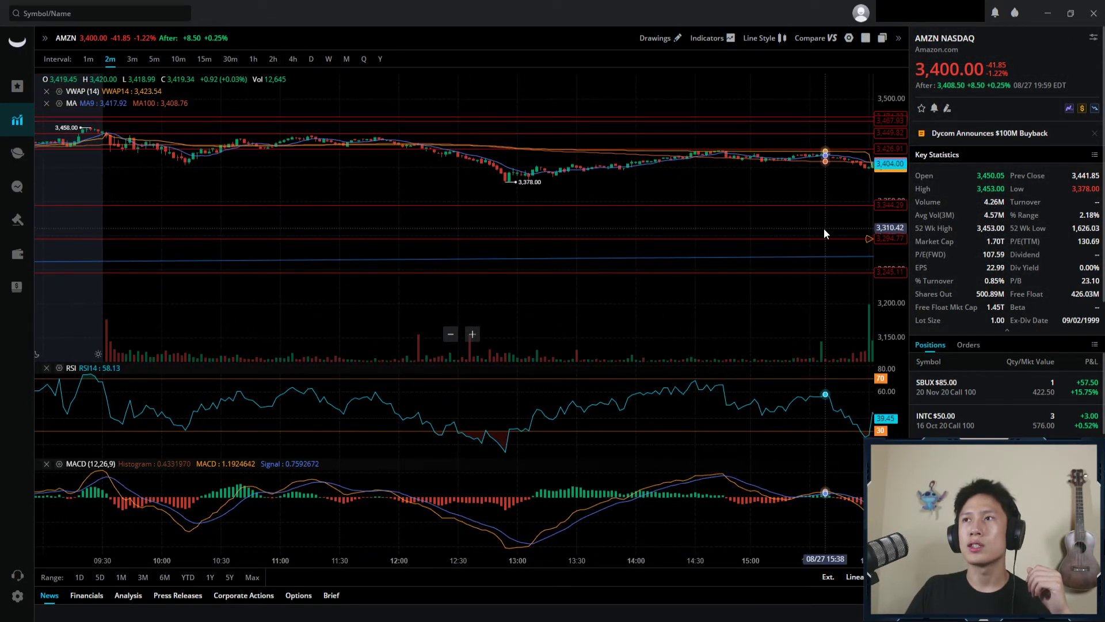
drag(774, 311, 755, 165)
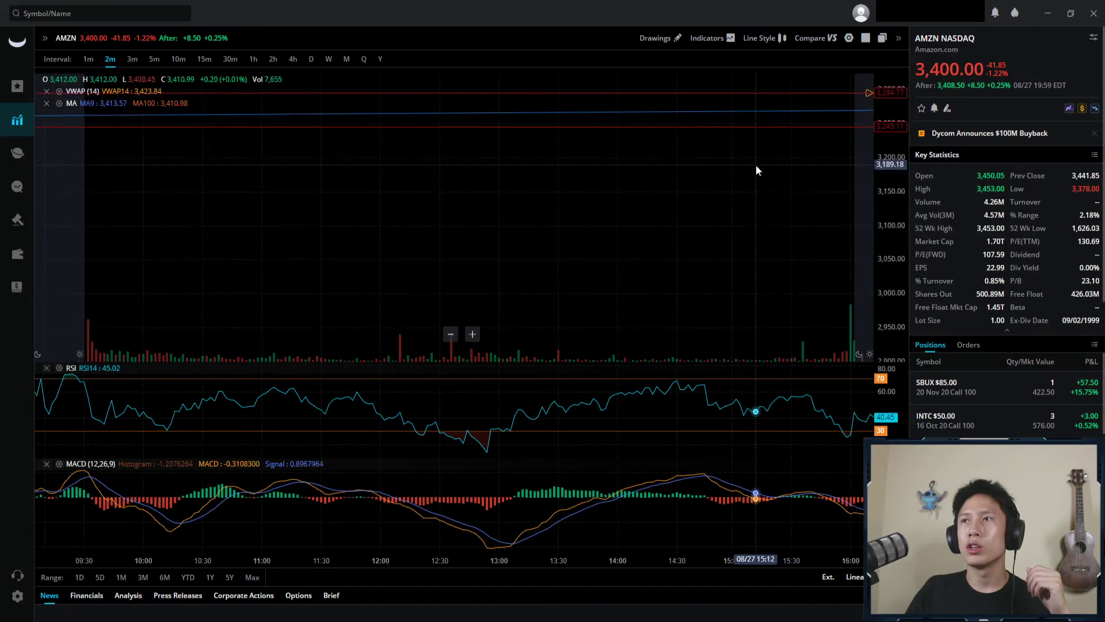
right_click(733, 262)
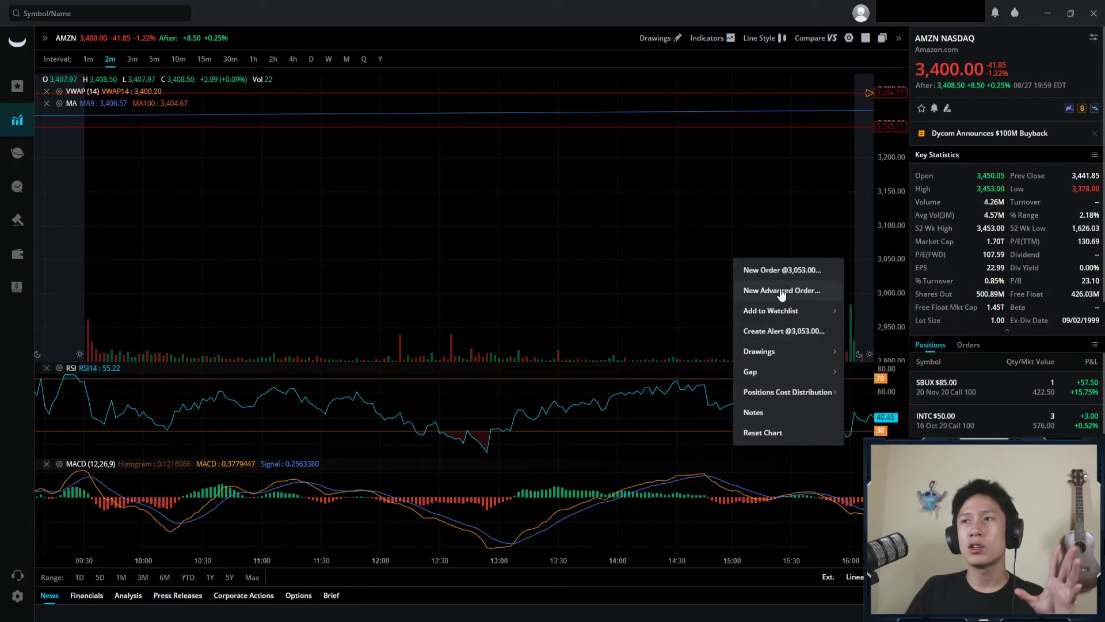
mouse_move(777, 352)
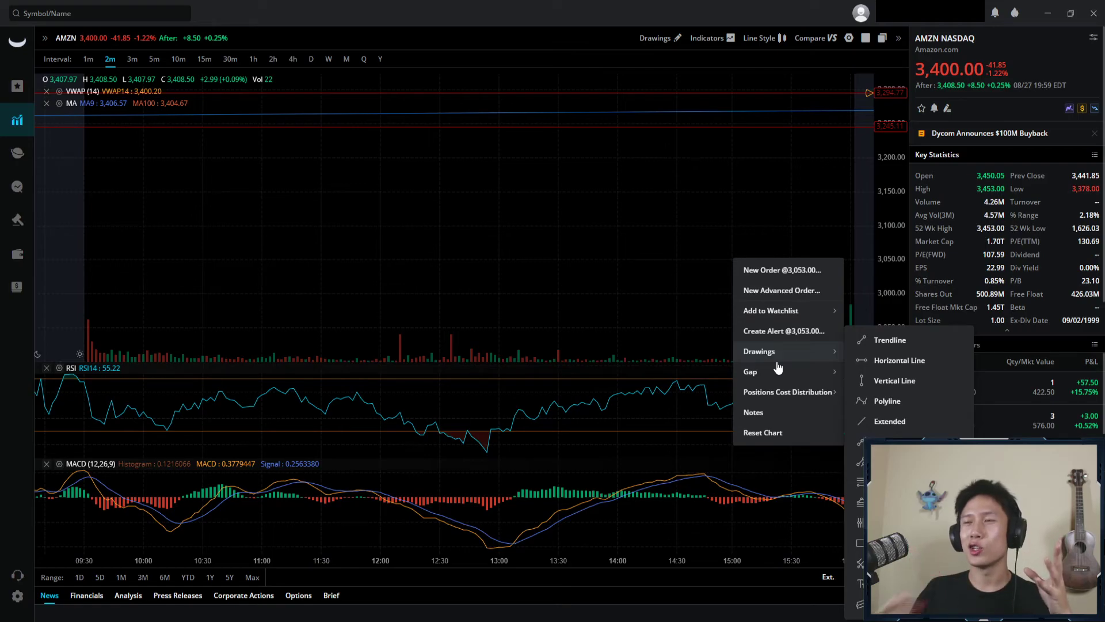
mouse_move(780, 372)
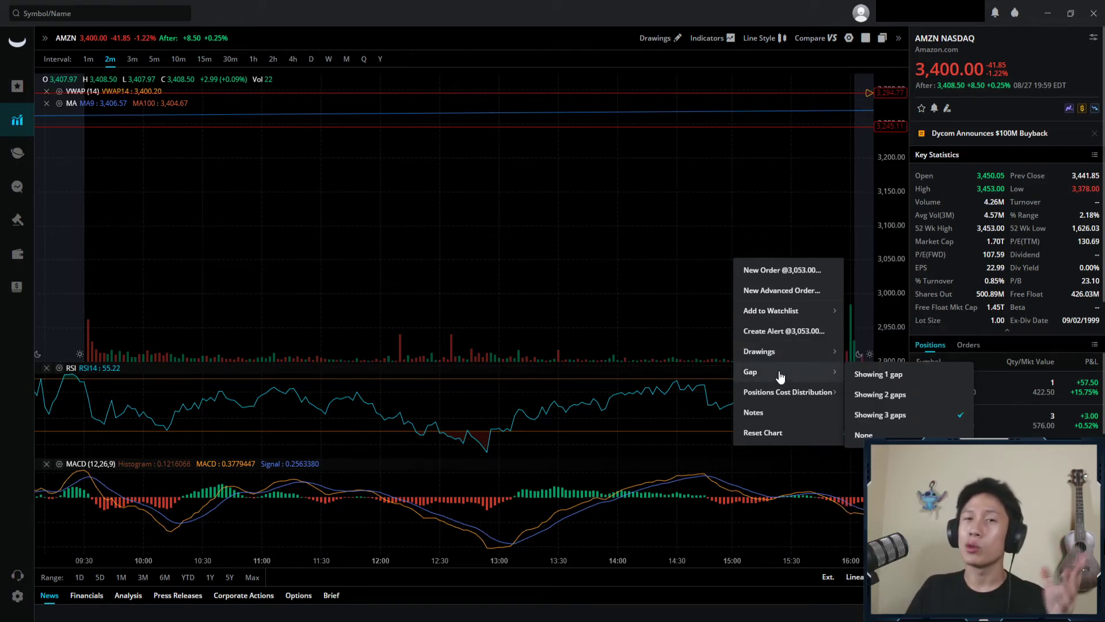
click(789, 339)
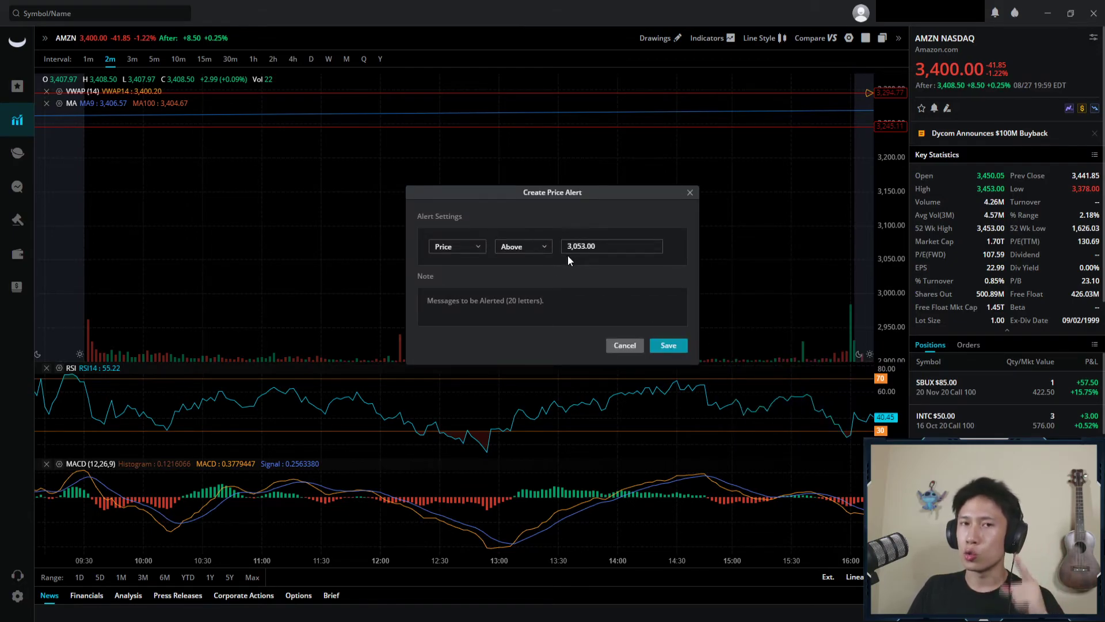
click(624, 345)
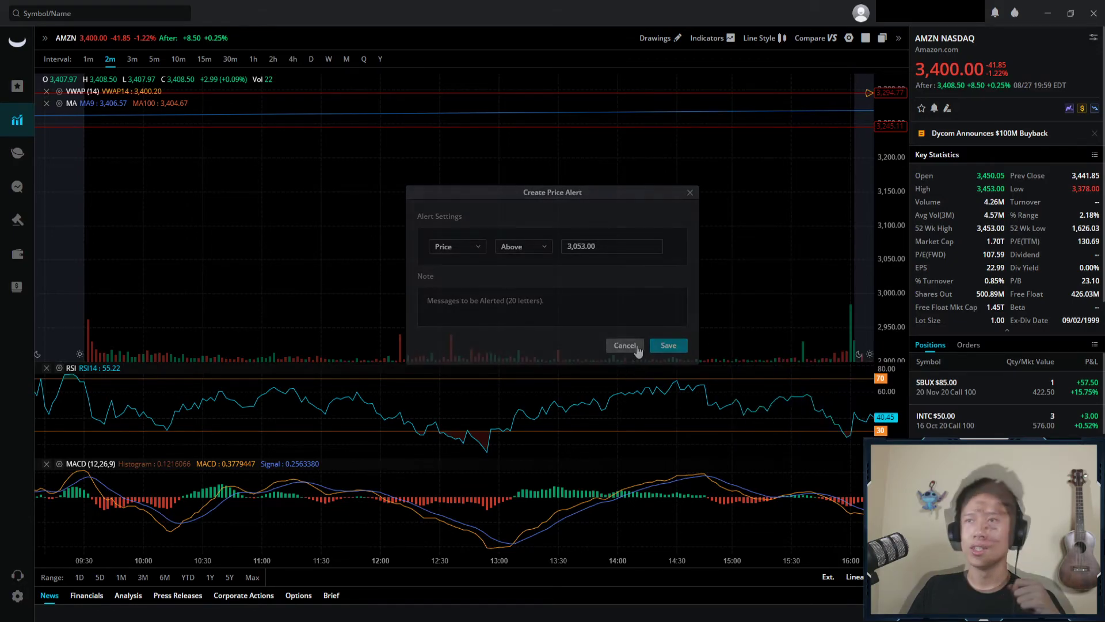
- Enter Paper Trading and toggle between US Stocks Paper Trading and Paper Account, ending on Paper Account
click(17, 289)
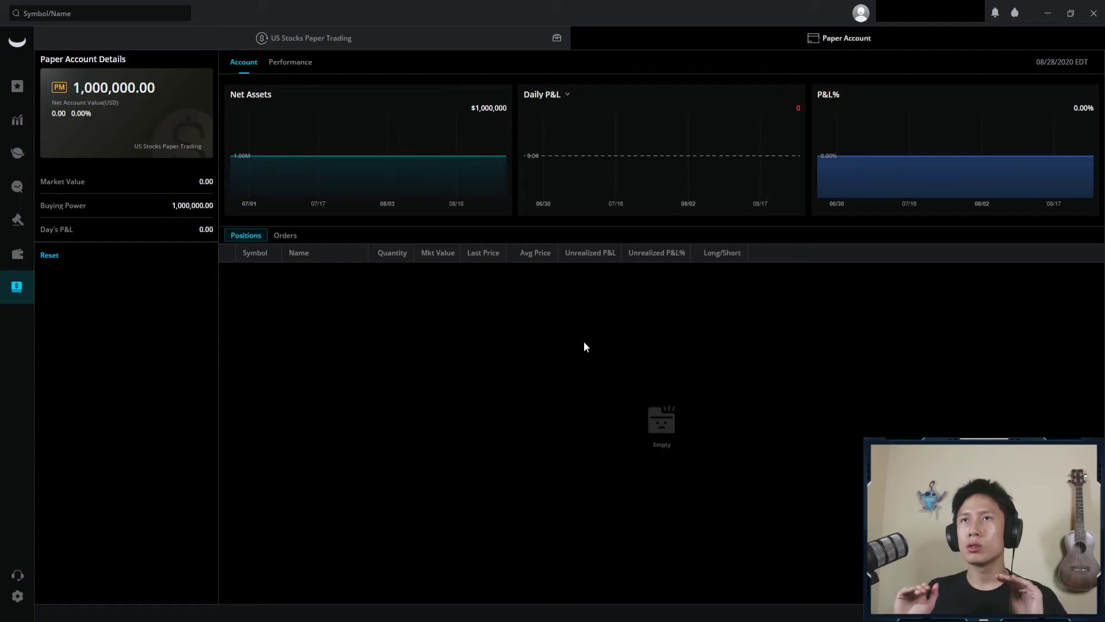
click(347, 42)
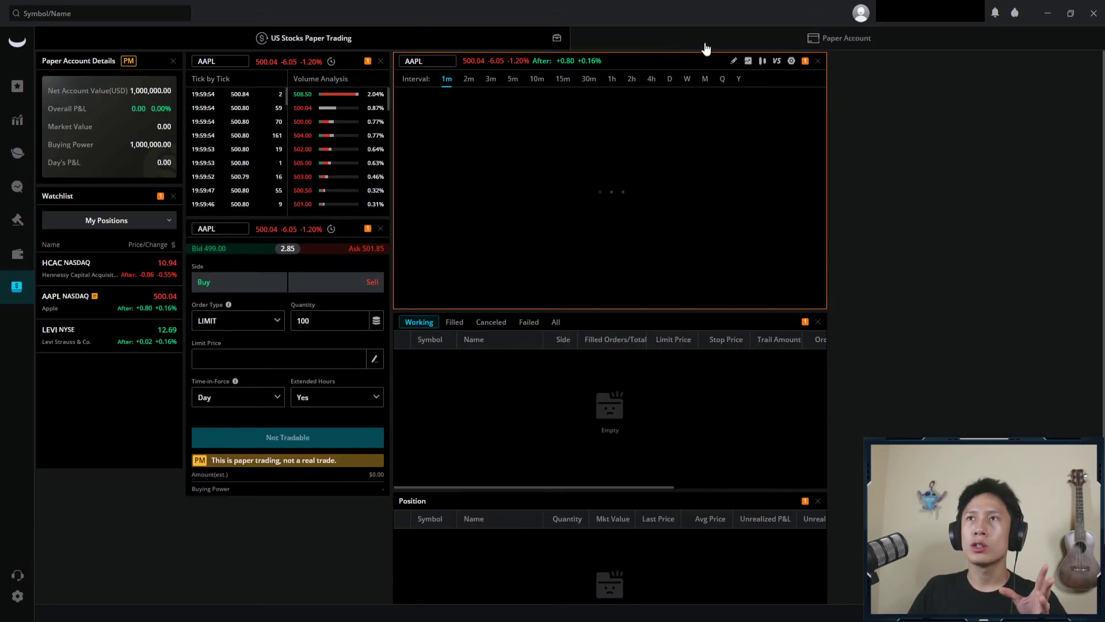
click(743, 43)
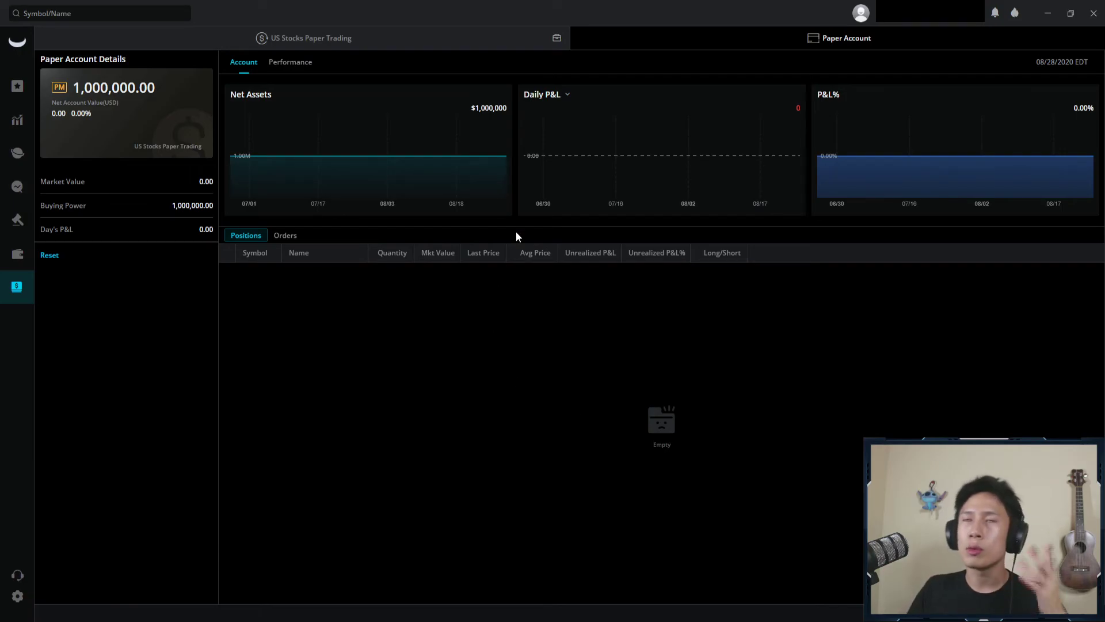
click(414, 39)
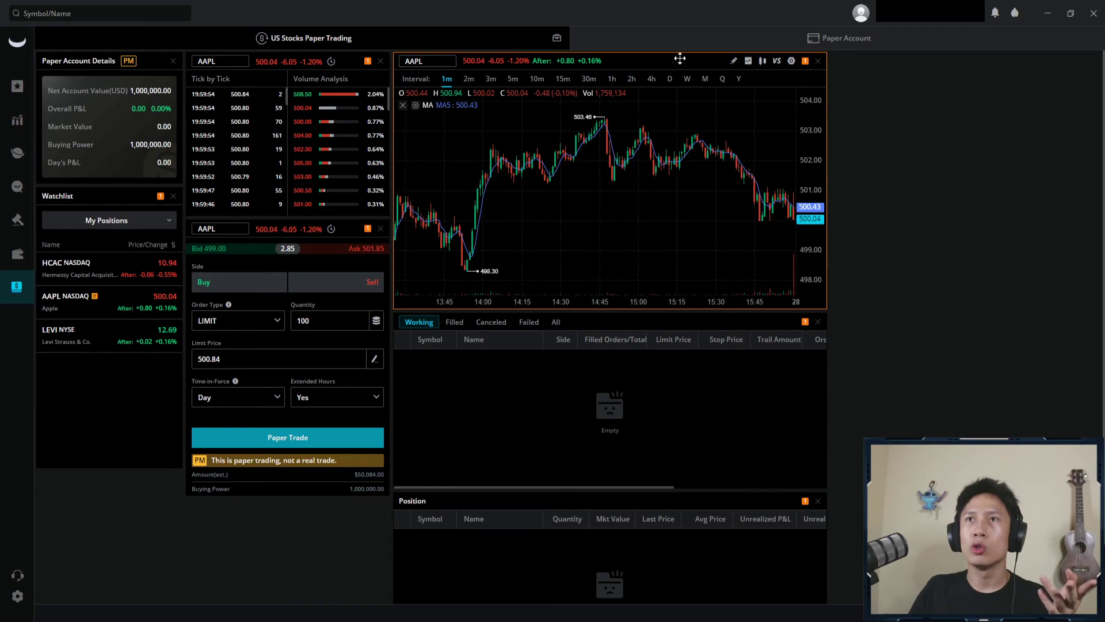
click(824, 47)
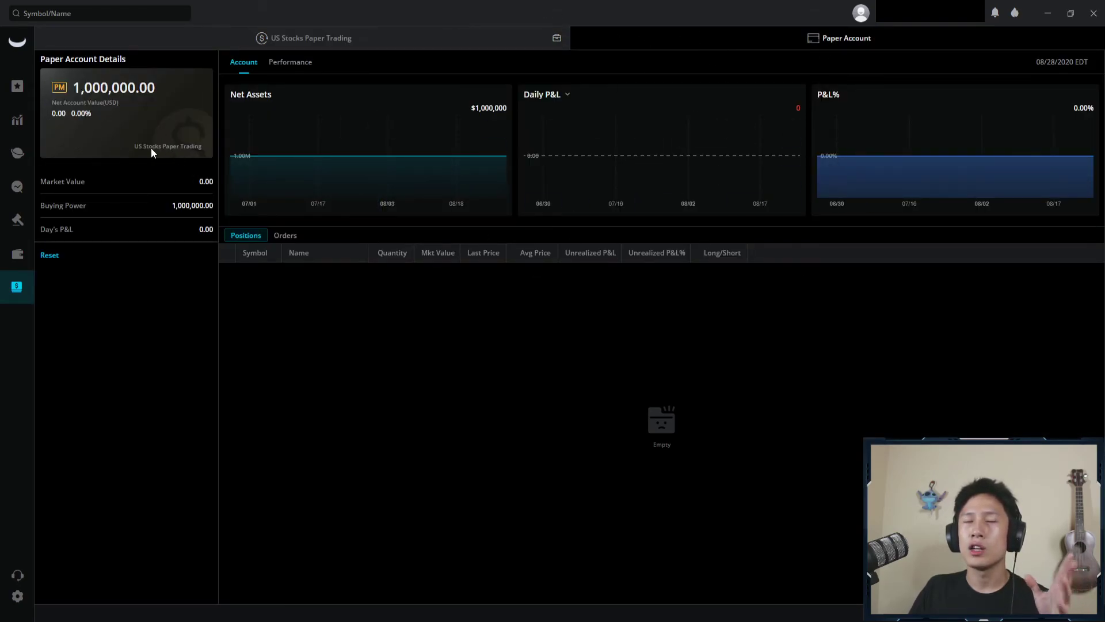
- Reset the paper trading account with a 1000 initial balance and confirm the reset
click(47, 255)
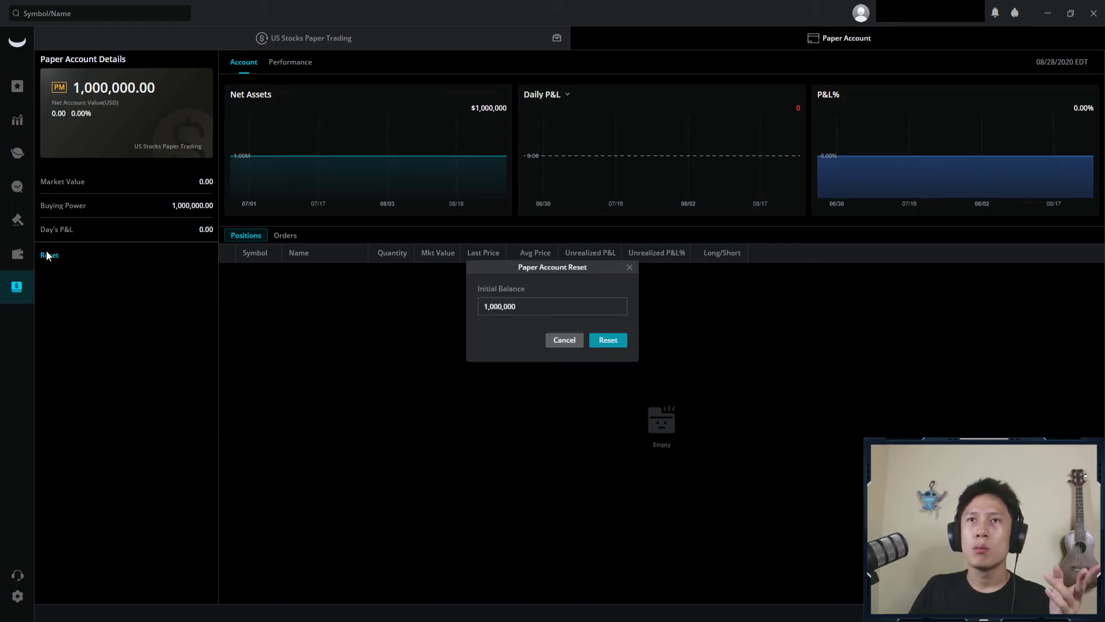
double_click(572, 306)
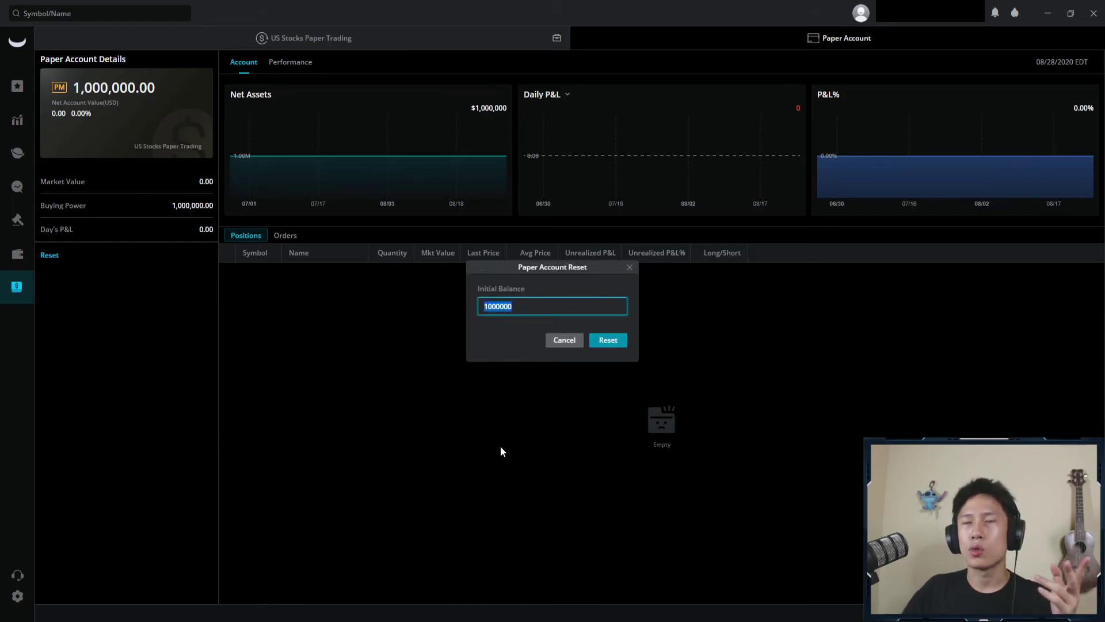
text(1000)
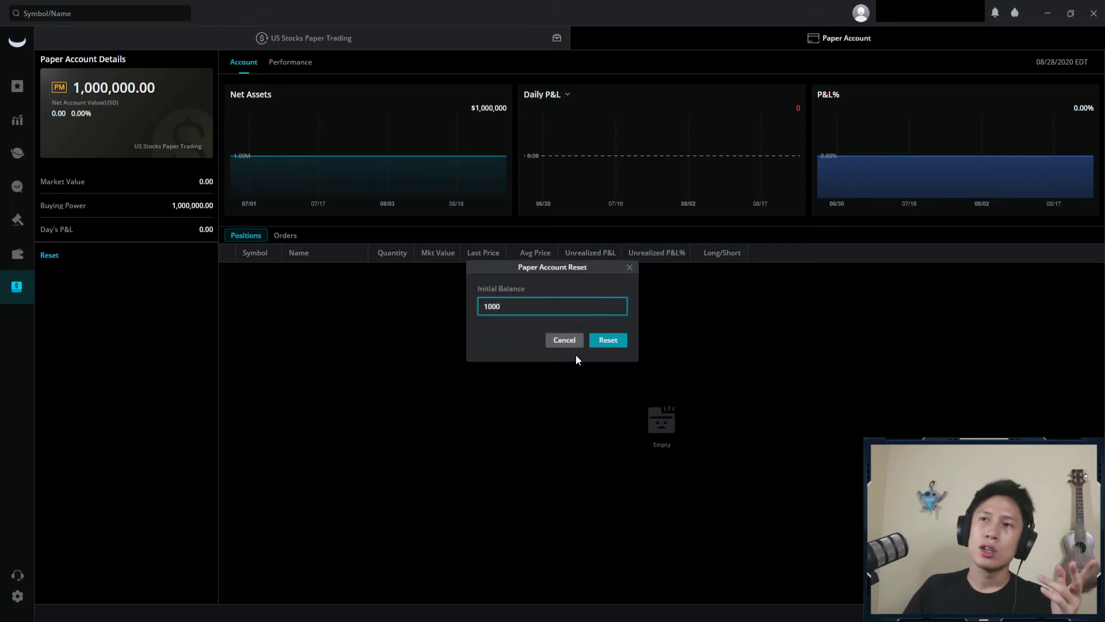
click(606, 341)
click(614, 292)
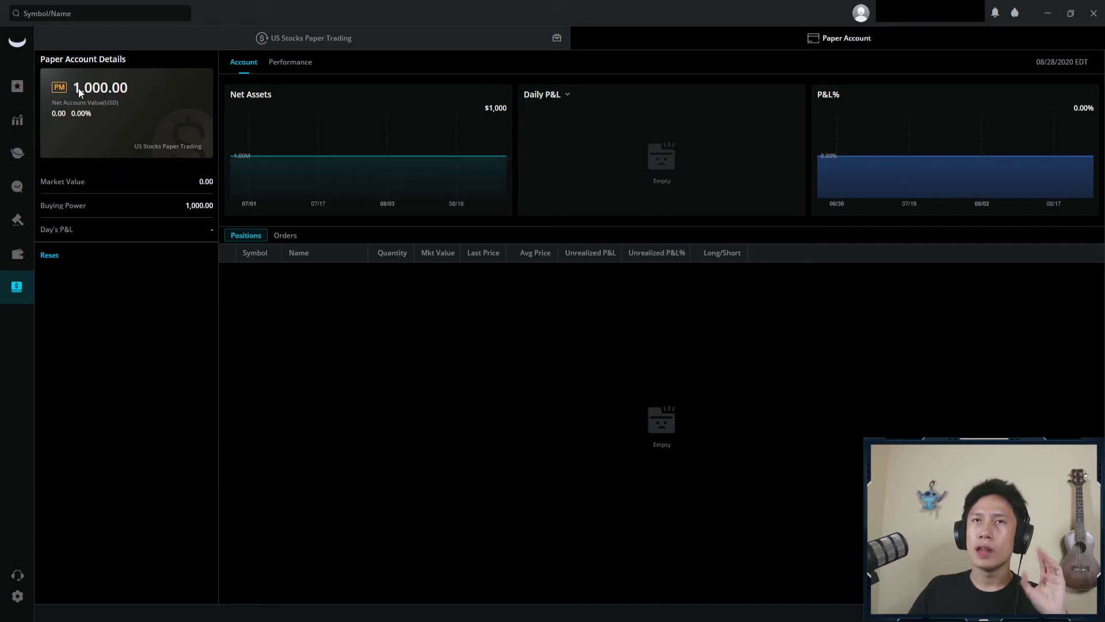
- Check AAPL and the reset account overview, ending on the US Stocks Paper Trading layout
click(465, 42)
click(219, 63)
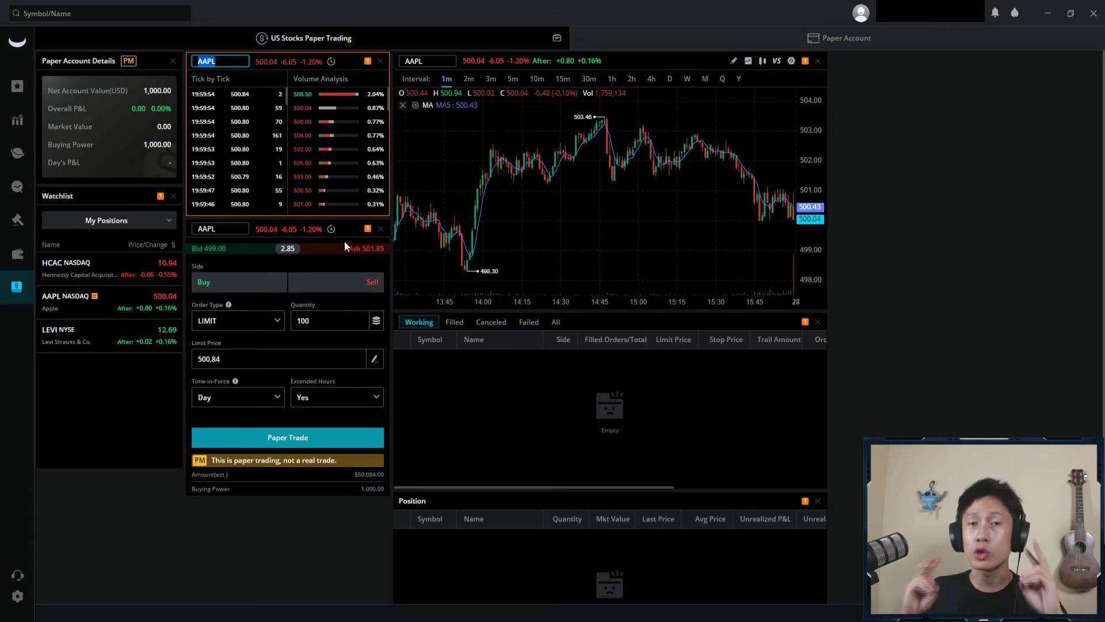
click(595, 372)
click(840, 38)
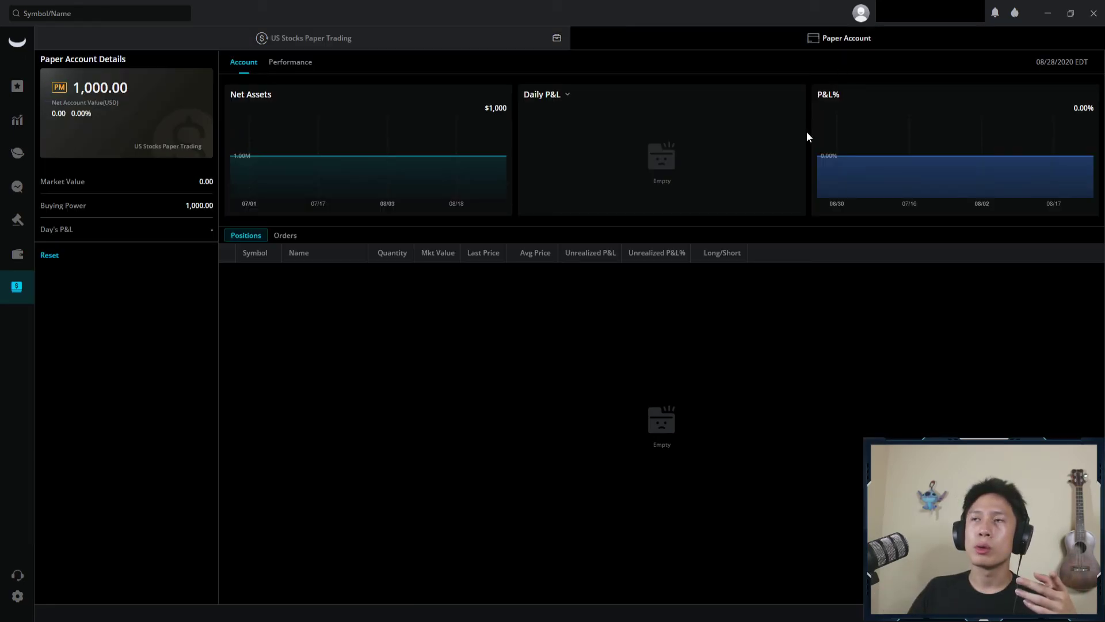
click(293, 45)
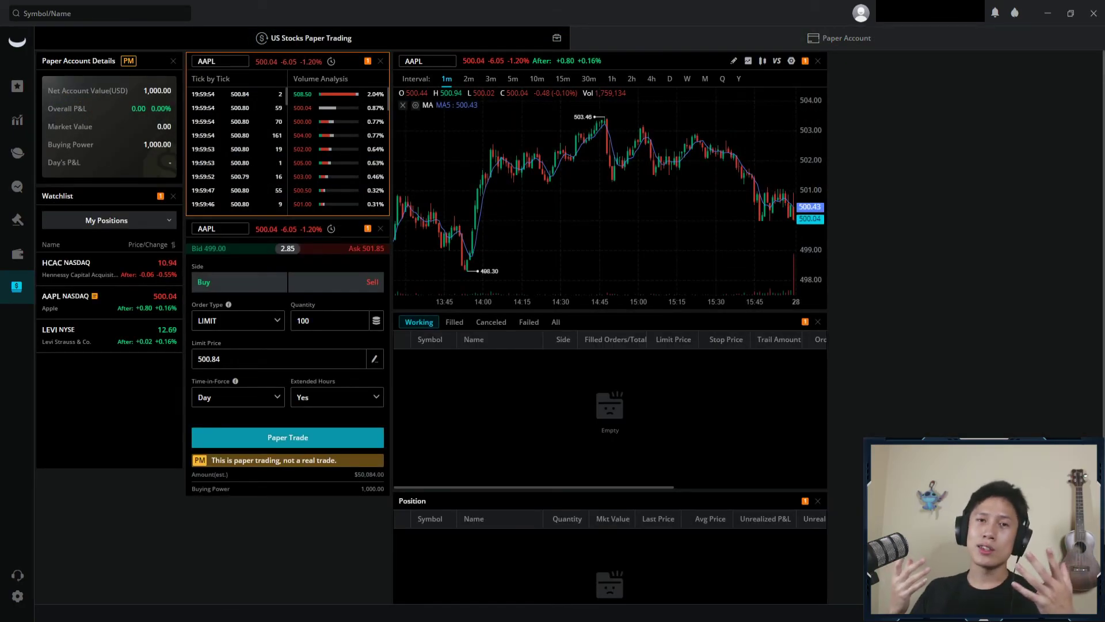